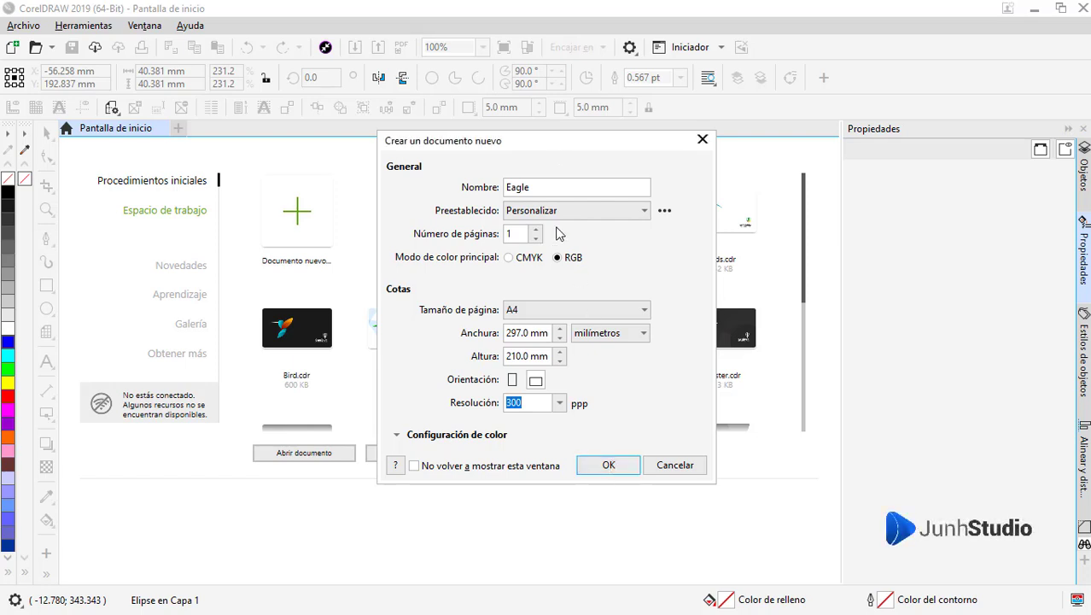
Create the Eagle document as A4 landscape, RGB, 300 ppi
left_click(607, 466)
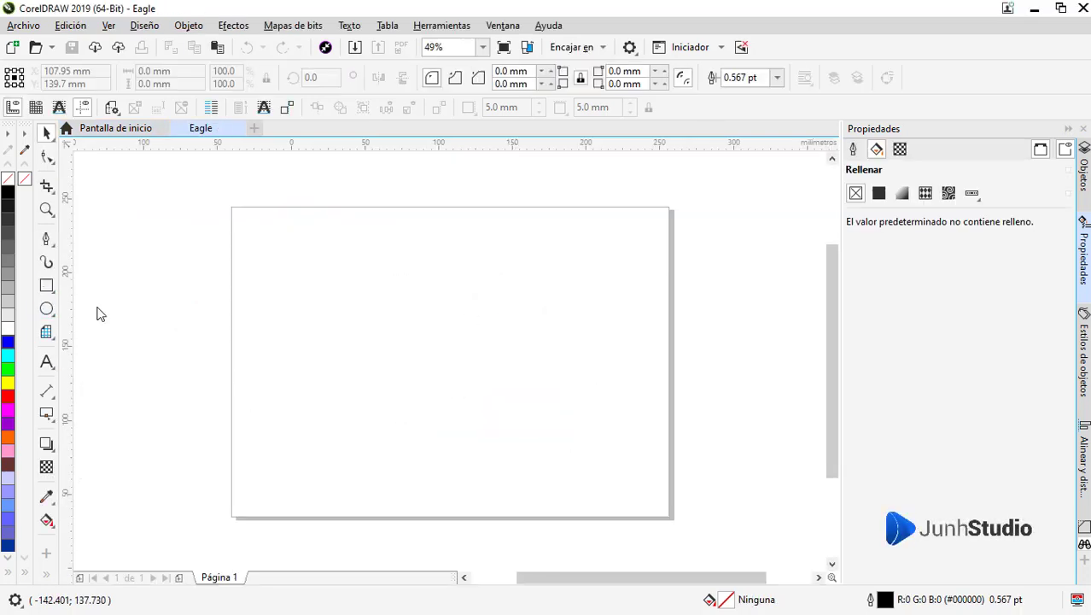
Draw a large square centred on the page, with vertical and horizontal guides through its centre
key("F6")
left_click_drag(334, 256, 563, 486)
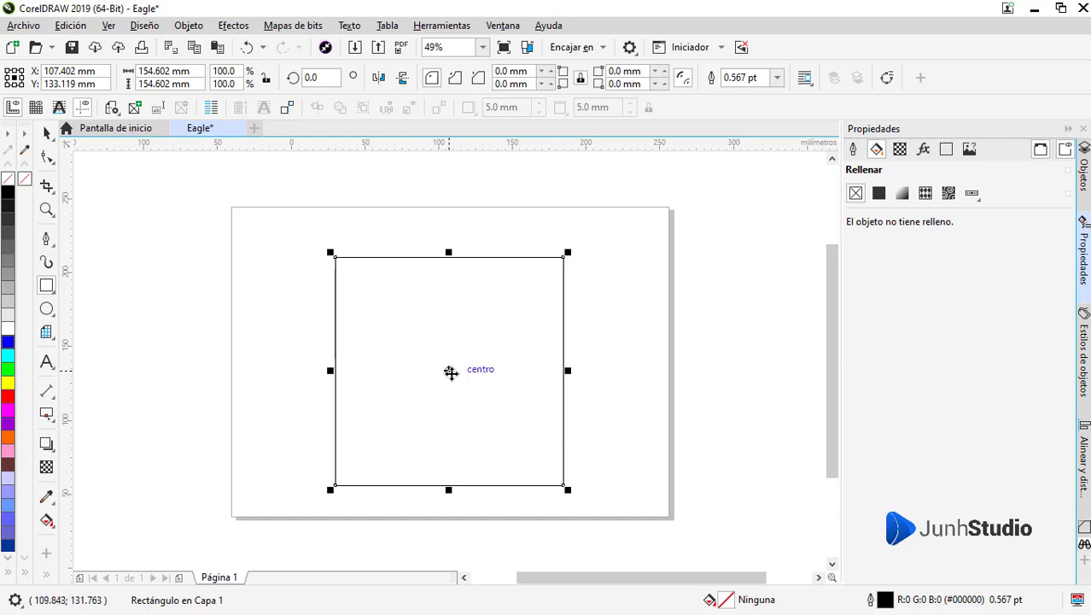
key("space")
left_click_drag(450, 372, 452, 362)
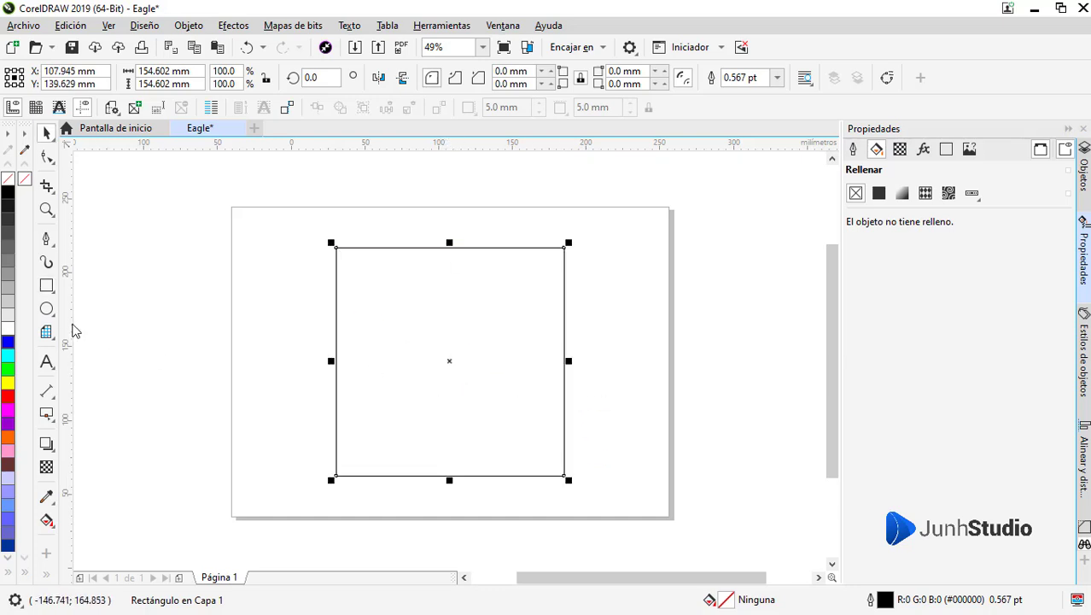
left_click_drag(68, 330, 449, 363)
left_click_drag(448, 144, 450, 361)
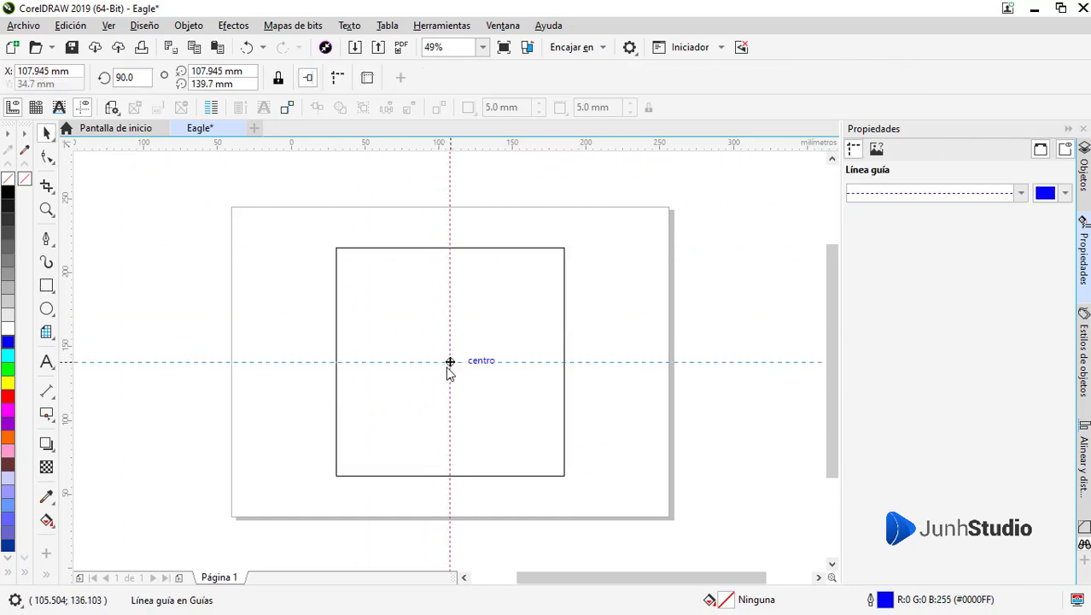
Set the nudge distance to 0.1 mm and both duplicate offsets to 0
left_click(487, 422)
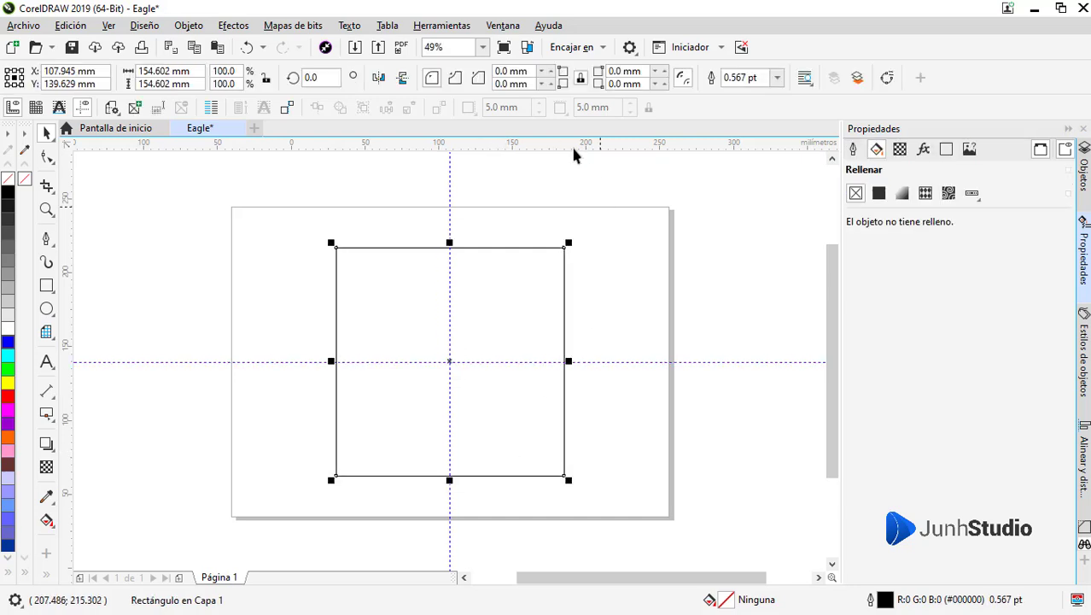
key("Escape")
left_click(517, 78)
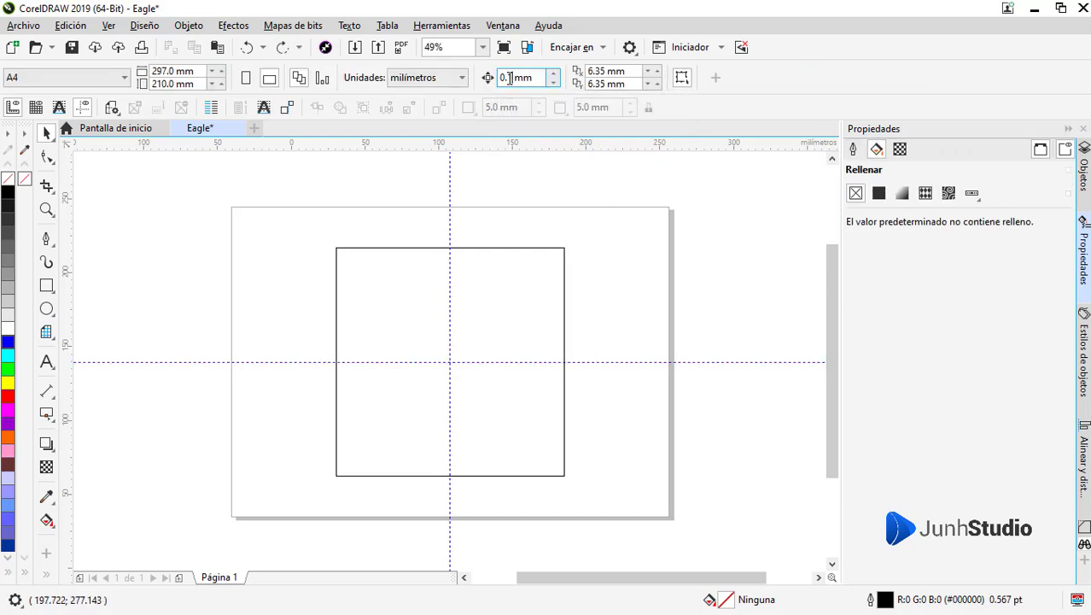
double_click(606, 71)
type("0")
left_click(607, 84)
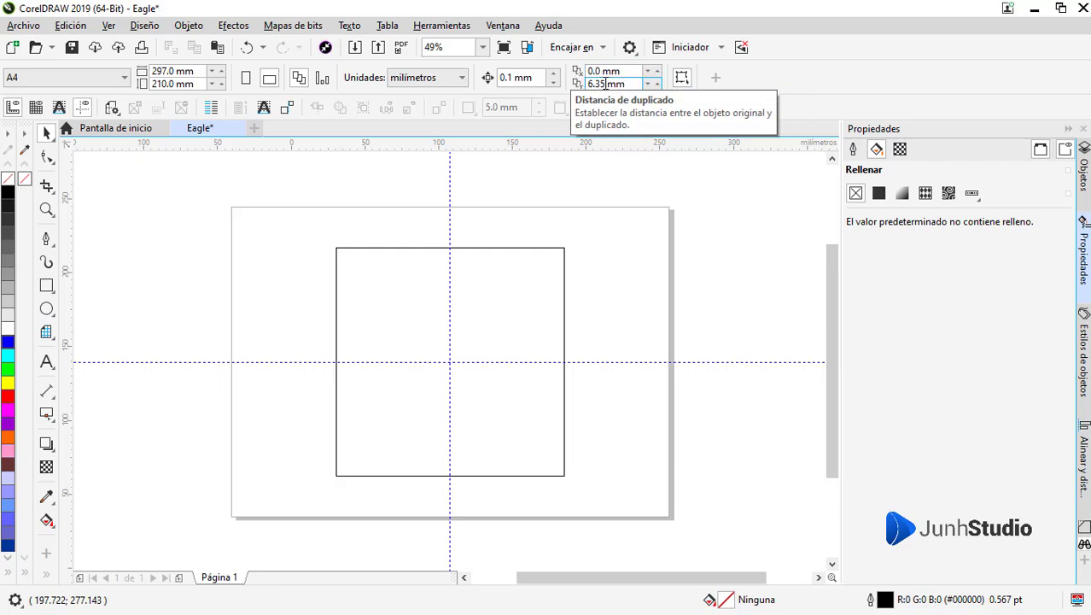
double_click(607, 84)
type("0")
Duplicate the large square in place and scale the copy to half size
left_click(446, 300)
left_click(69, 26)
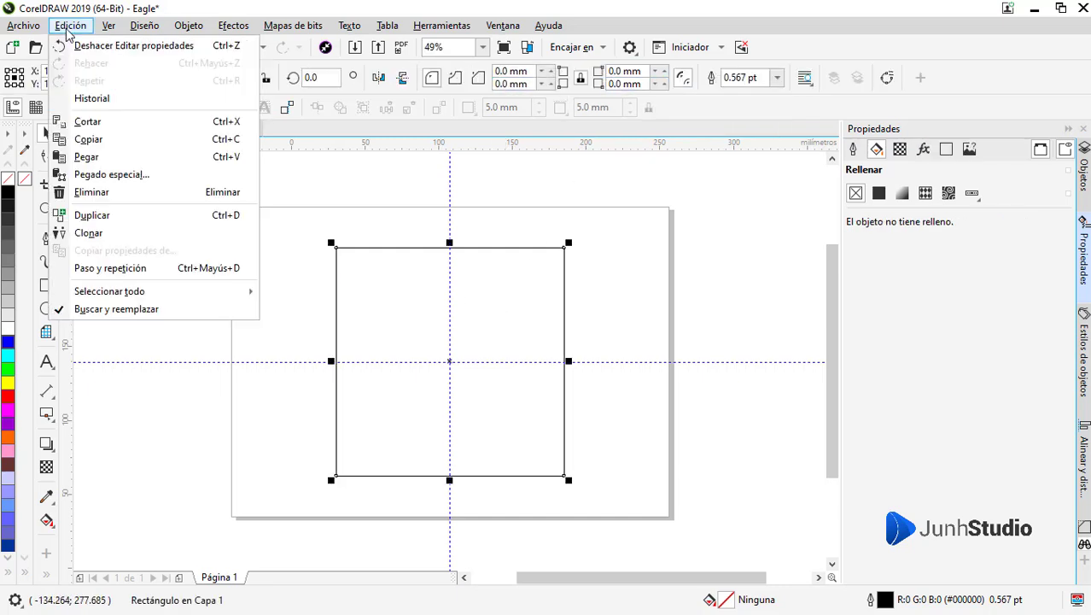
left_click(94, 215)
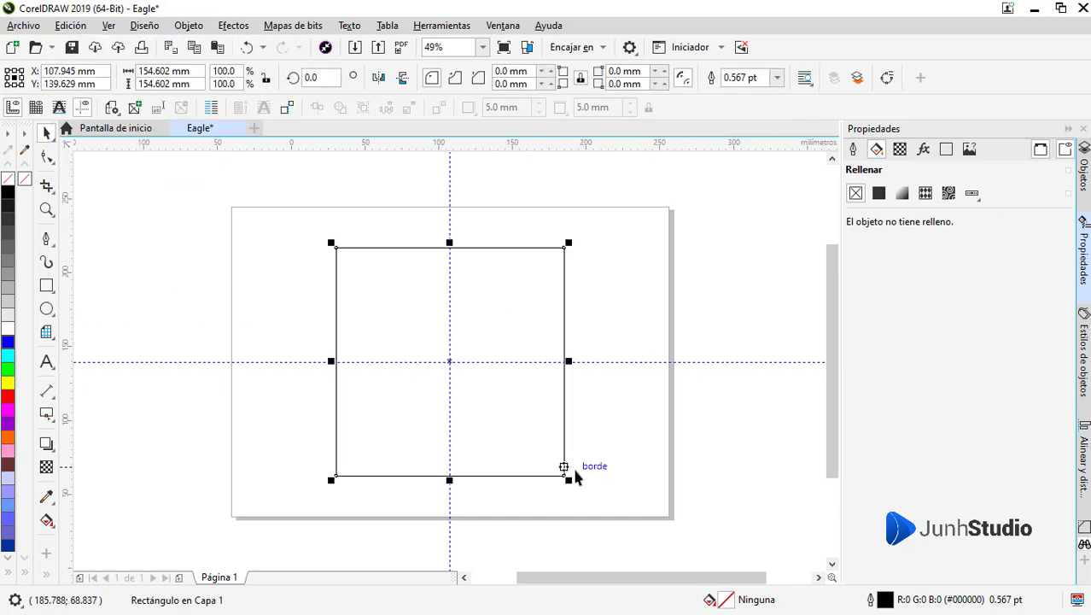
left_click_drag(570, 479, 479, 383)
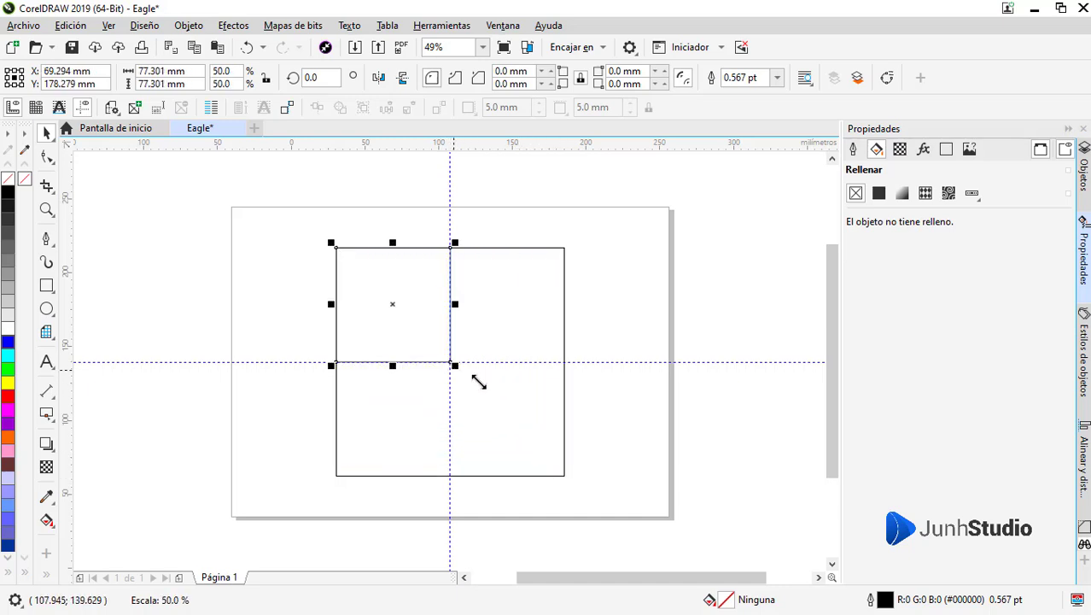
Add guides through the small square's centre and move it to the top-right quarter
left_click_drag(392, 293, 396, 304)
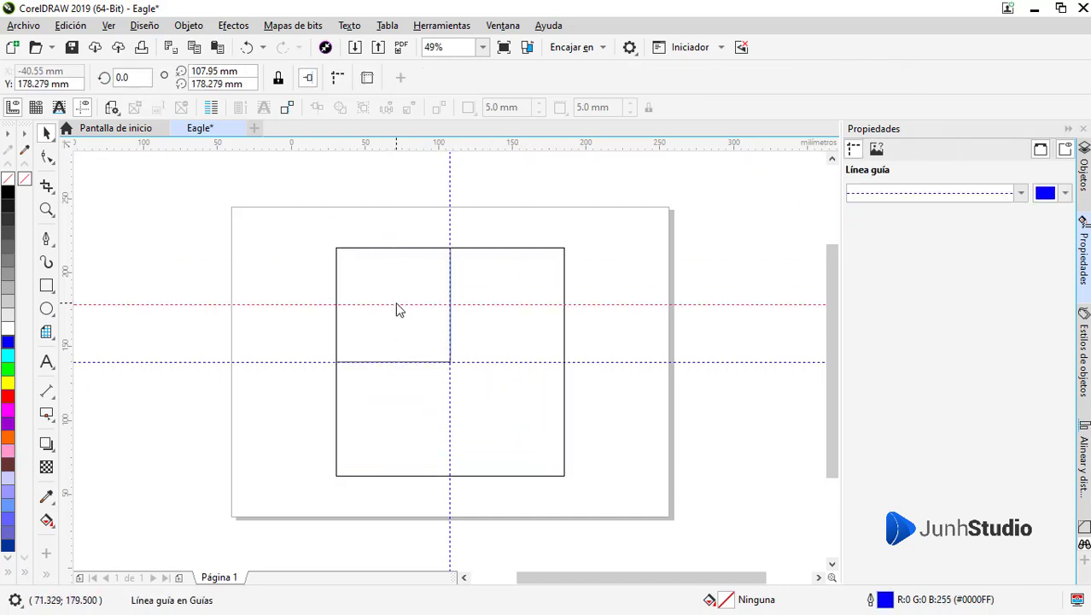
left_click(401, 344)
left_click(287, 281)
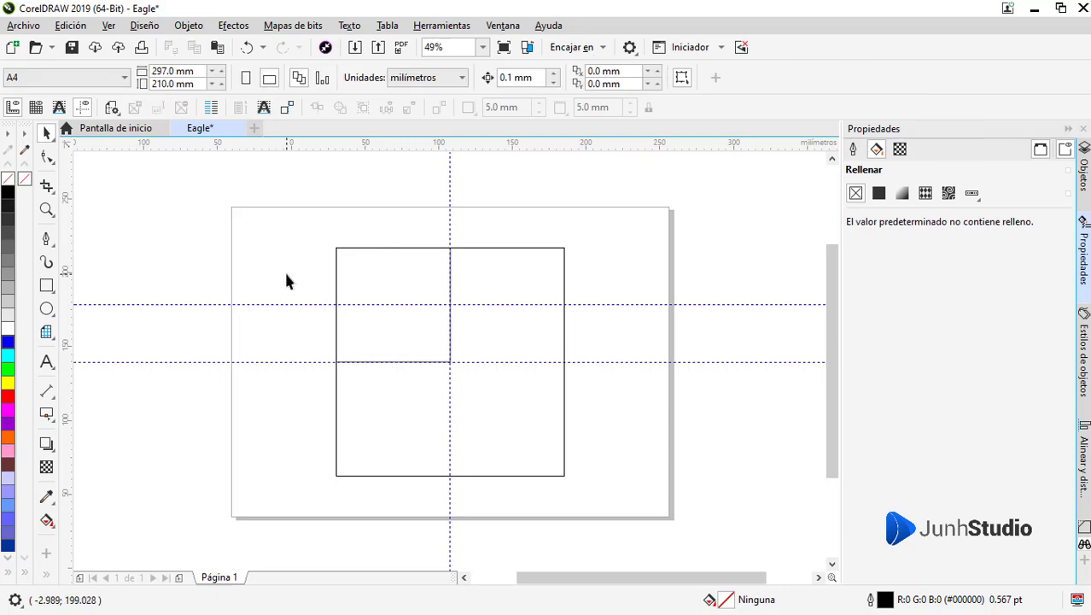
left_click(377, 294)
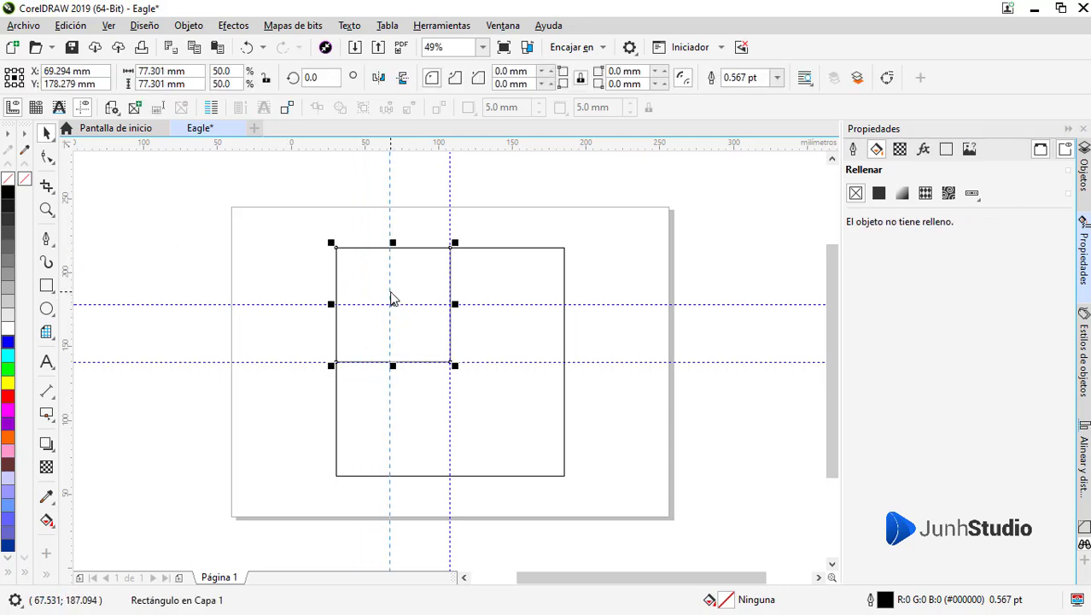
left_click_drag(393, 305, 393, 306)
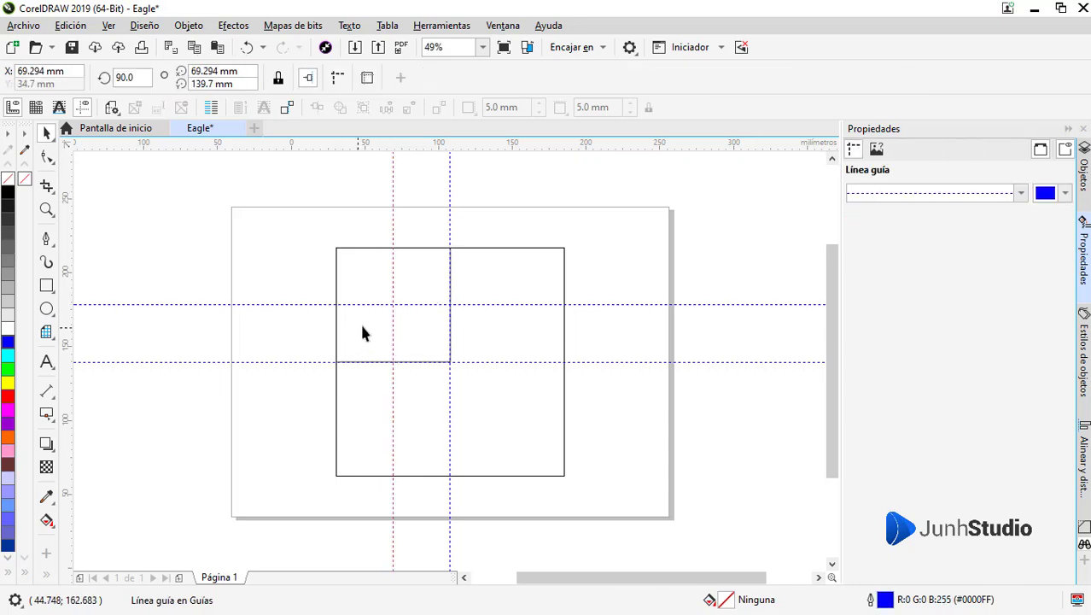
mouse_move(452, 362)
left_mouse_down()
mouse_move(555, 353)
mouse_move(490, 332)
left_mouse_up()
left_click_drag(542, 287, 559, 293)
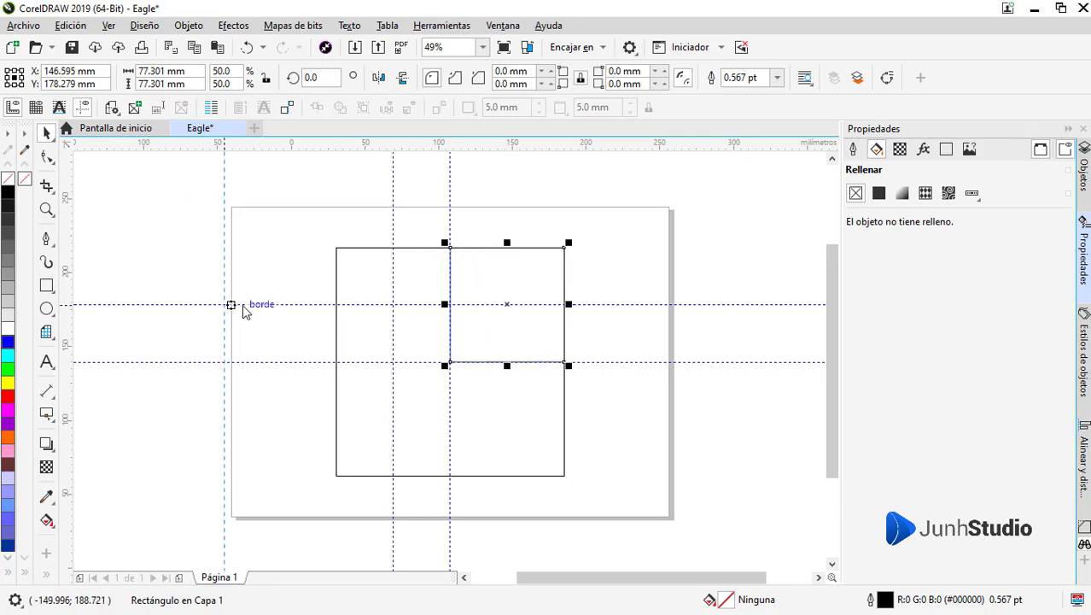
Add guides through the lower-right square's centre and delete the unneeded upper horizontal guide
mouse_move(243, 311)
left_mouse_down()
mouse_move(508, 309)
mouse_move(534, 416)
left_mouse_up()
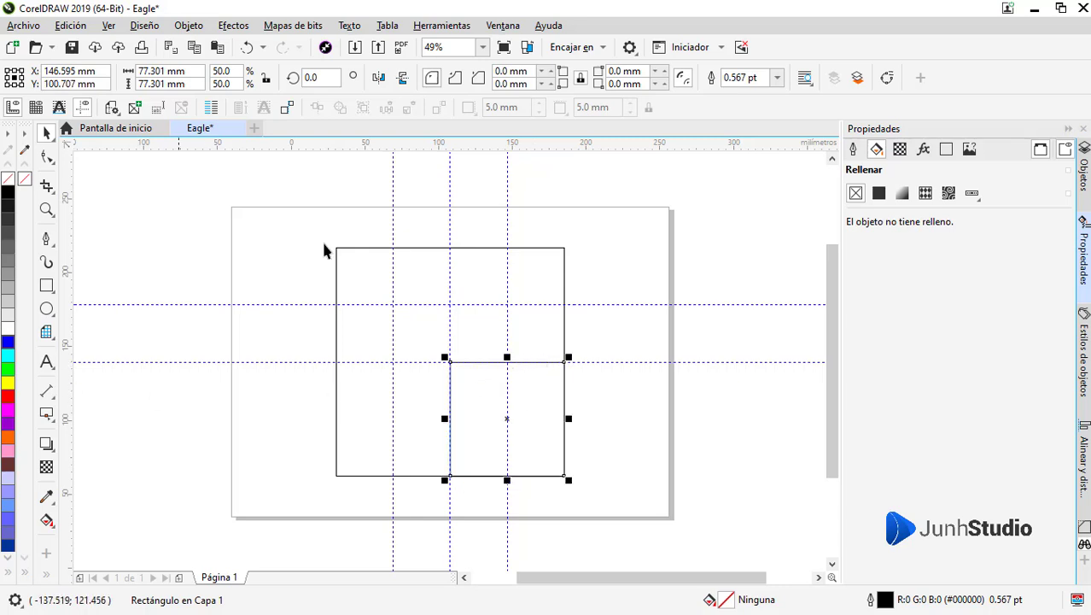
left_click_drag(401, 150, 506, 419)
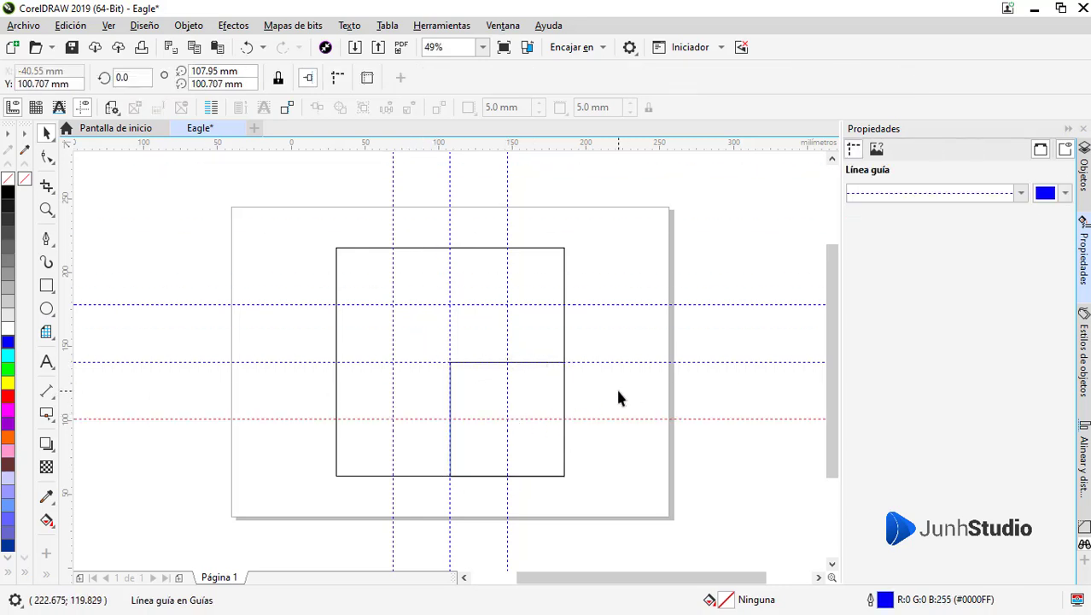
left_click(615, 395)
left_click(536, 399)
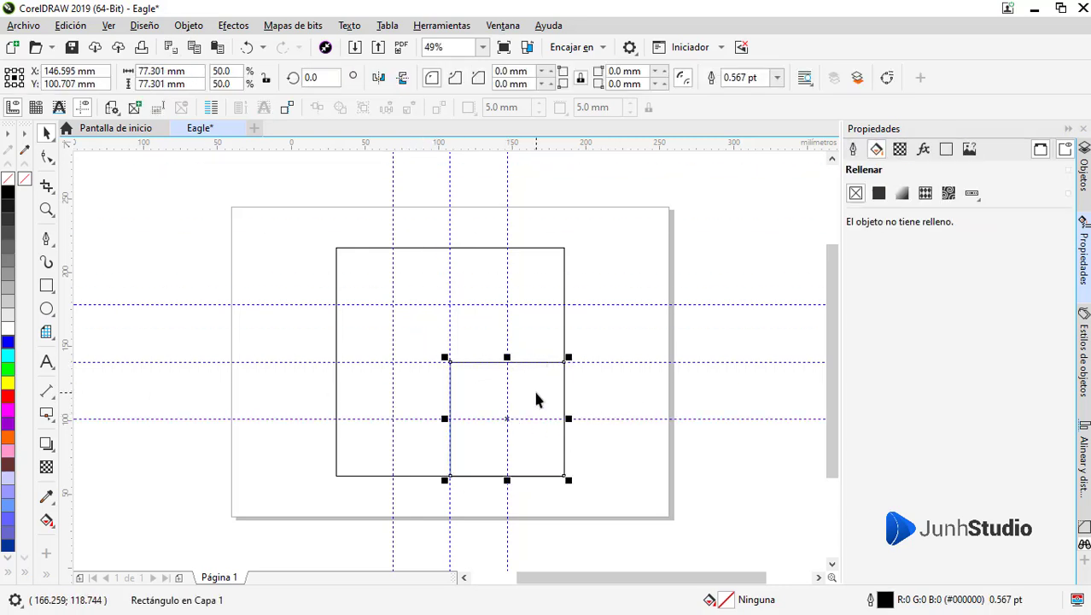
left_click(527, 304)
key("Delete")
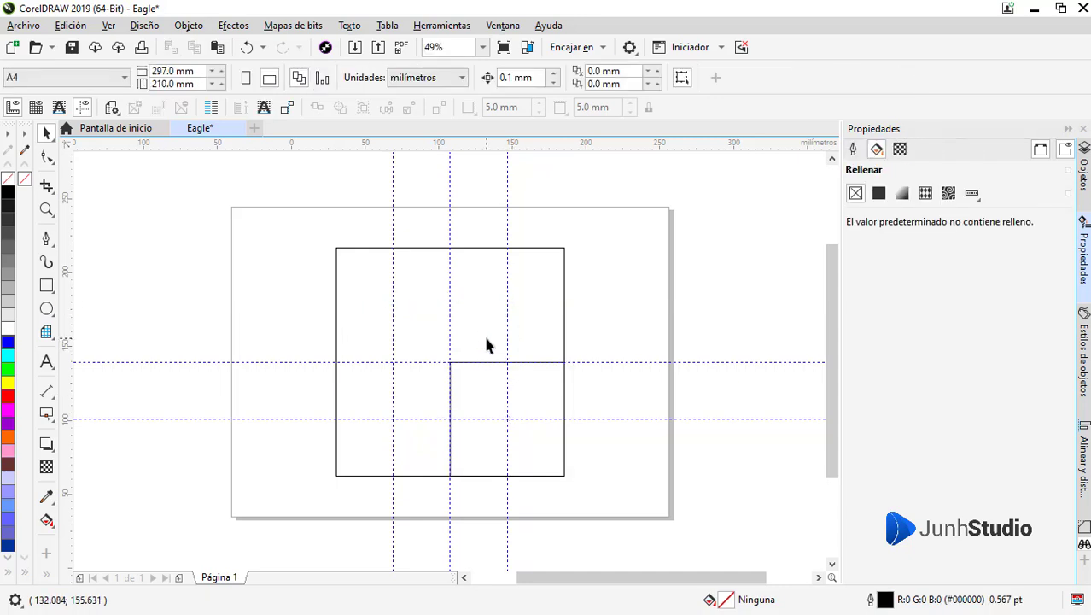
Draw a circle about 77 mm across, snapped between the outer guides and resting on the centre guide
left_click(47, 308)
mouse_move(449, 299)
left_mouse_down()
mouse_move(511, 341)
mouse_move(451, 363)
left_mouse_up()
key("space")
scroll(491, 290, "up", 3)
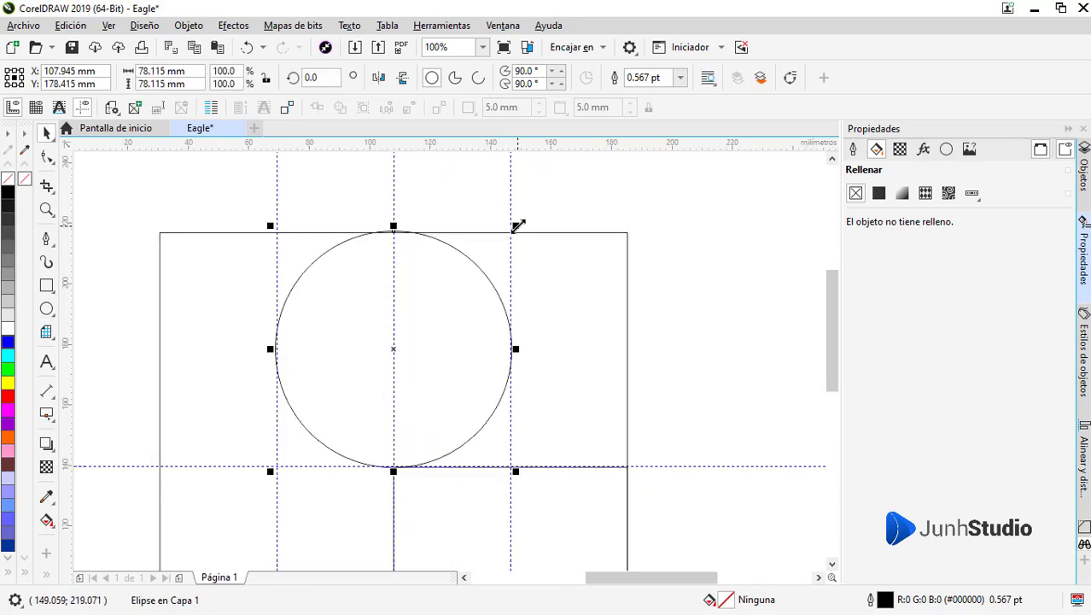
left_click_drag(517, 226, 514, 231)
mouse_move(268, 227)
left_mouse_down()
mouse_move(288, 247)
mouse_move(271, 229)
left_mouse_up()
left_click(572, 47)
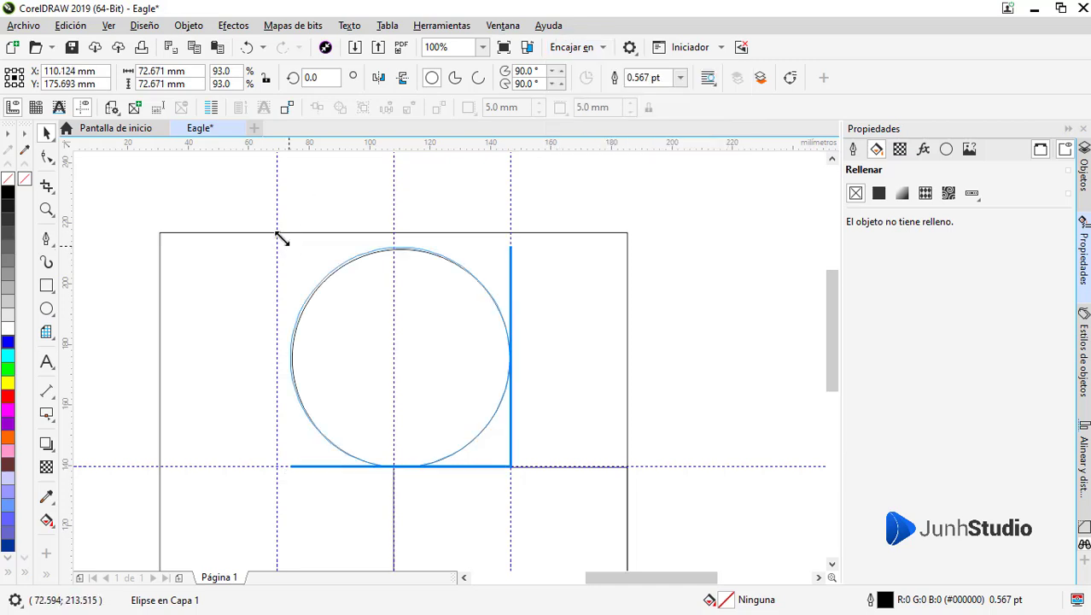
left_click_drag(513, 229, 512, 211)
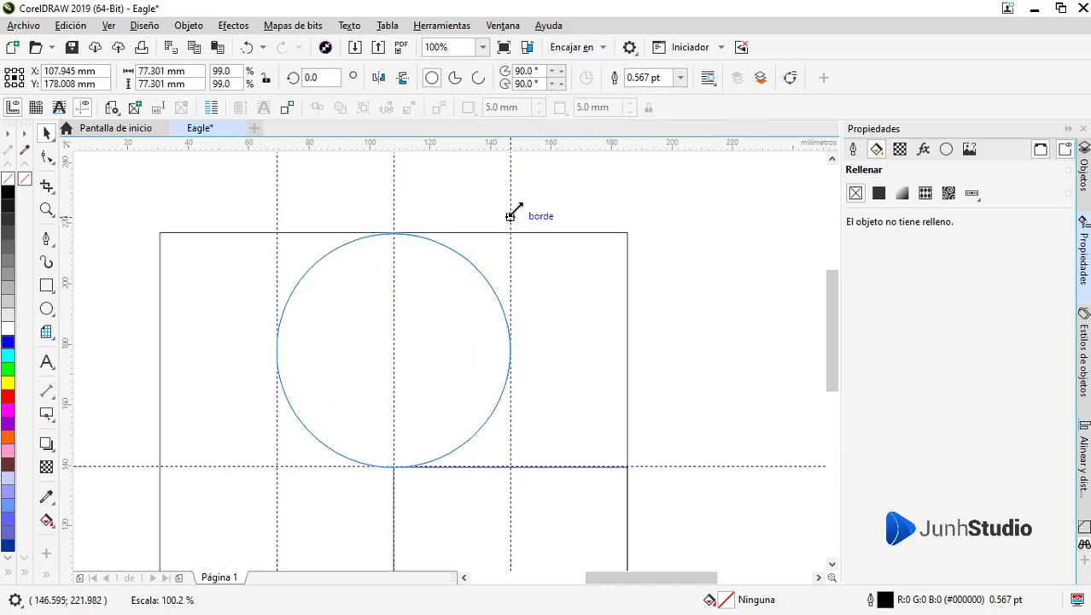
left_click_drag(514, 469, 514, 466)
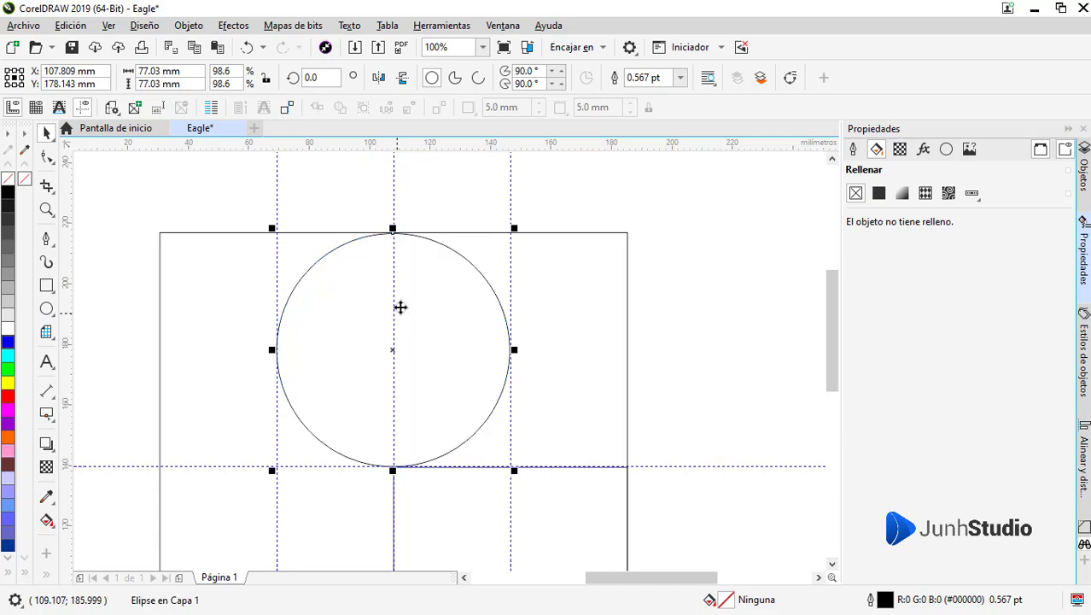
key("F3")
left_click(572, 331)
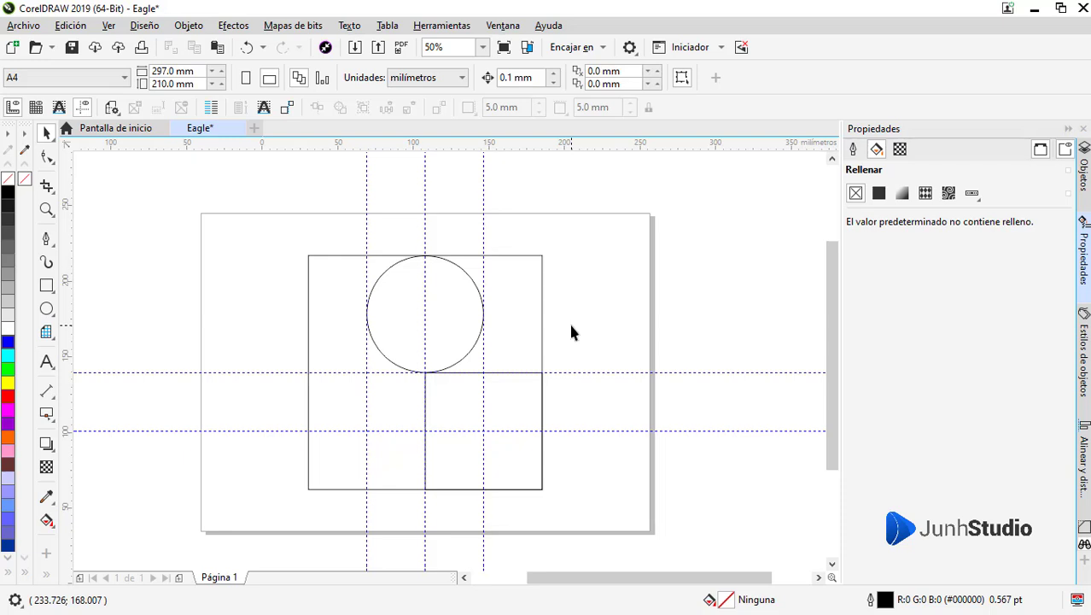
Place a copy of the circle against the square's left edge and rescale it
left_click(472, 329)
mouse_move(453, 329)
left_mouse_down()
mouse_move(316, 376)
mouse_move(291, 369)
mouse_move(417, 354)
left_mouse_up()
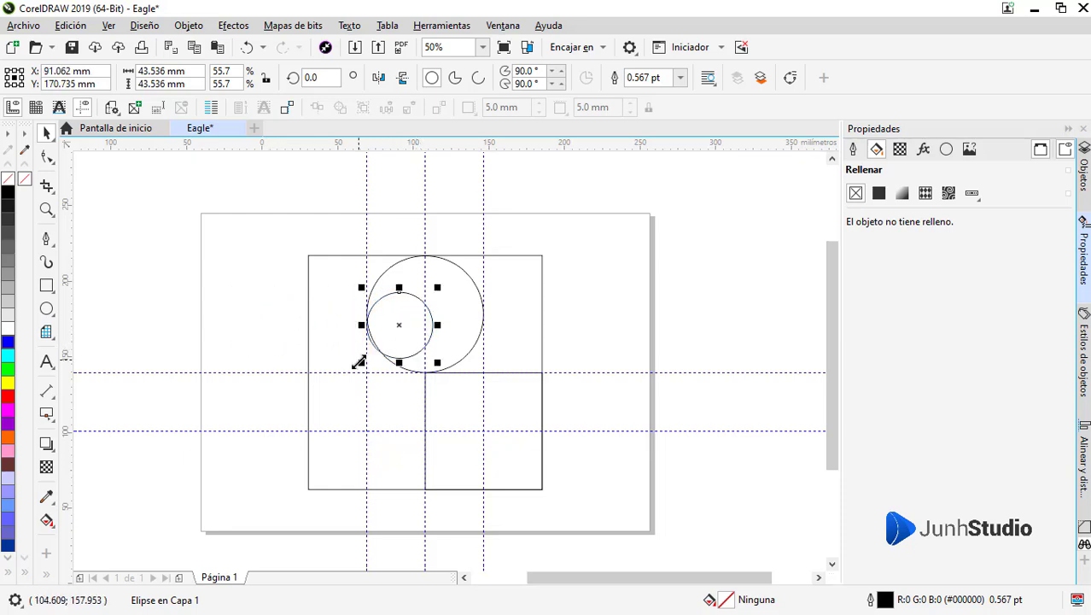
scroll(375, 328, "up", 2)
left_click_drag(354, 285, 273, 253)
left_click_drag(322, 427, 309, 457)
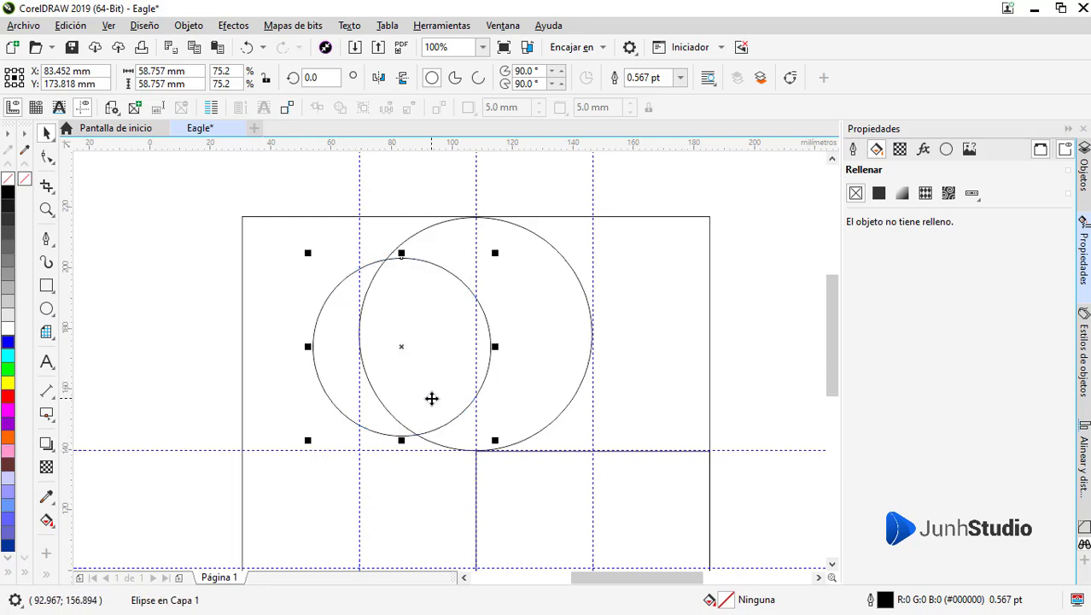
key("Left")
key("Left")
key("Left")
key("Left")
key("Left")
key("Left")
key("Left")
key("Left")
key("Left")
key("Left")
key("Left")
key("Left")
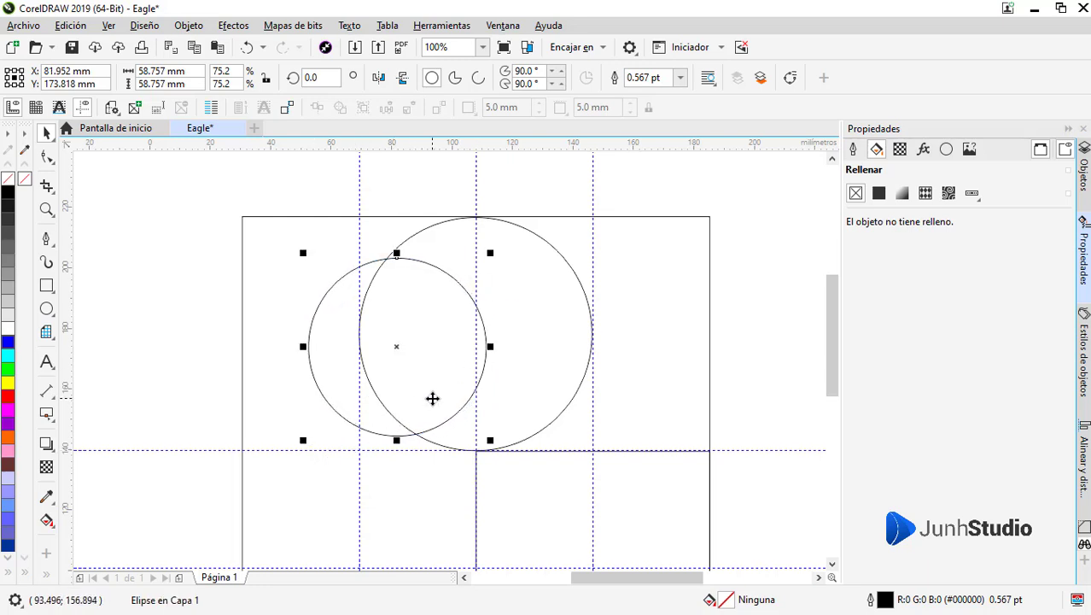
left_click_drag(493, 249, 486, 271)
scroll(488, 258, "up", 1)
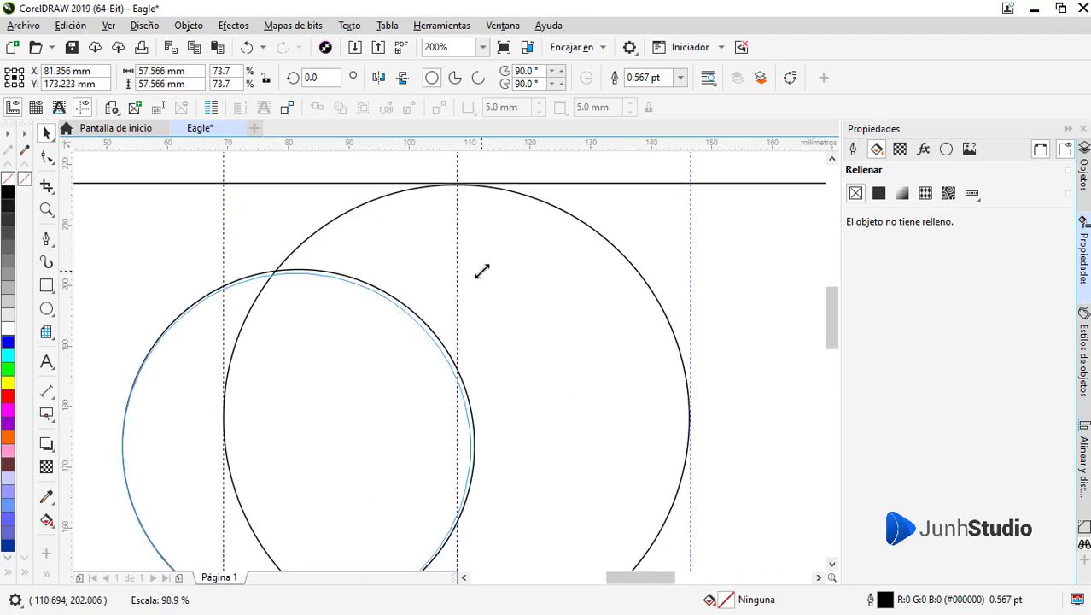
scroll(487, 271, "down", 1)
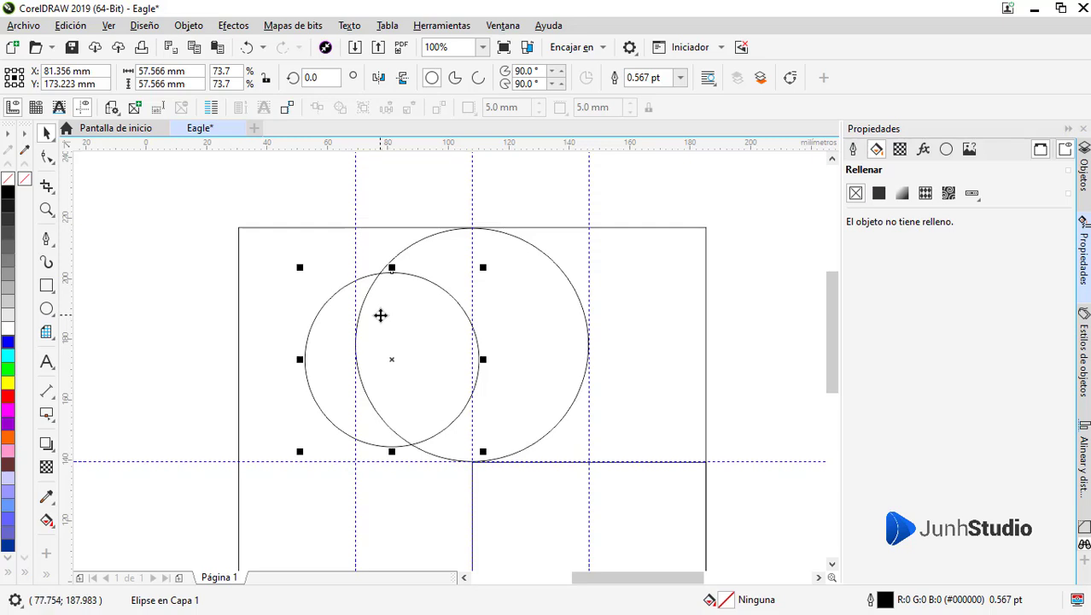
Fine-tune the copy to about 60 mm, then add a lower-left copy shrunk to about 41 mm
left_click_drag(300, 267, 294, 262)
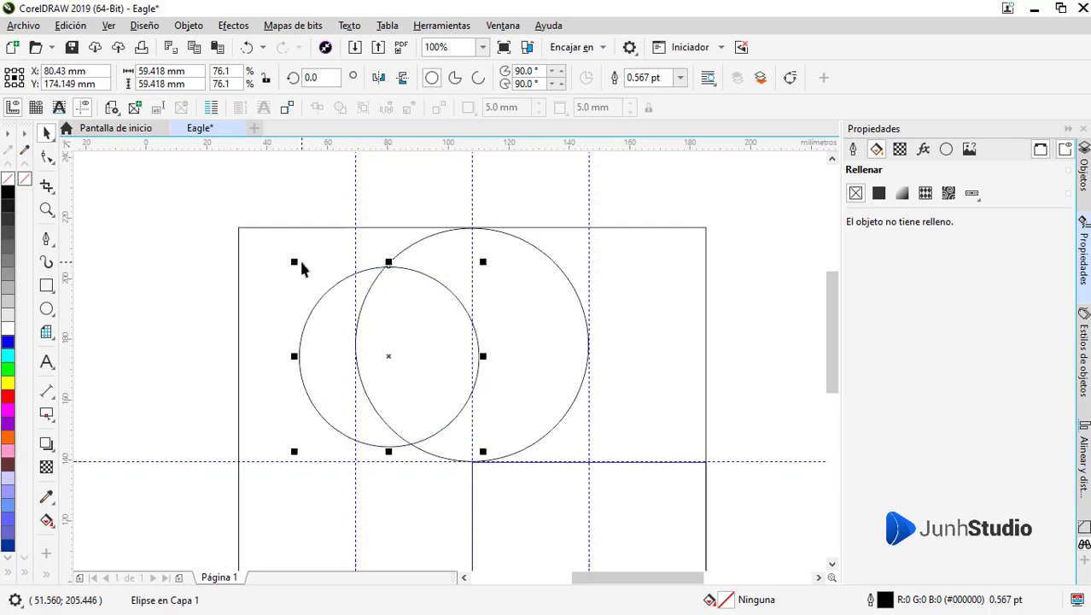
left_click_drag(346, 285, 349, 285)
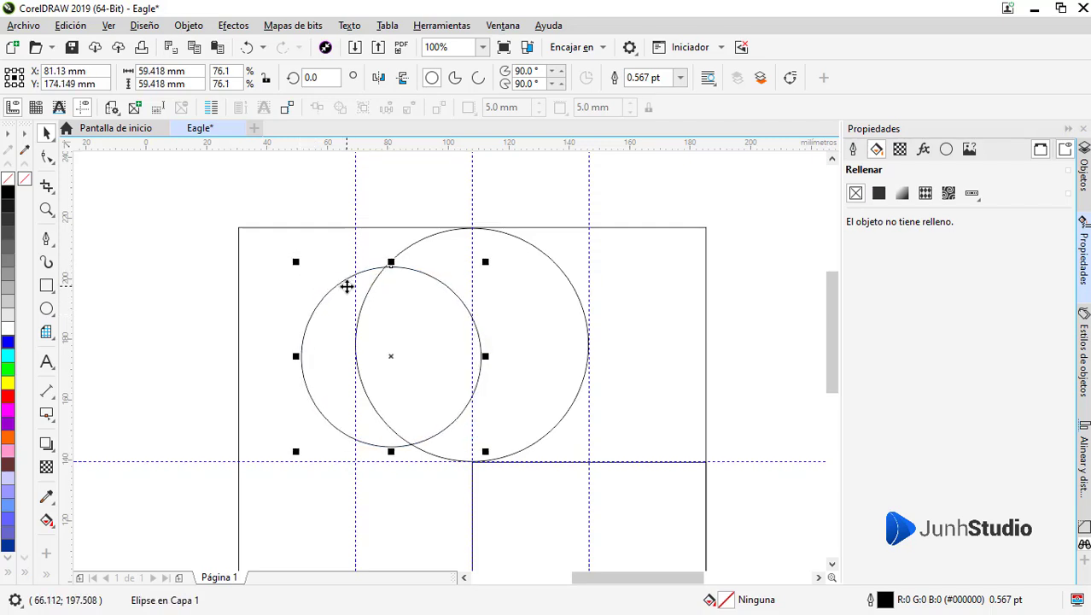
scroll(349, 444, "up", 2)
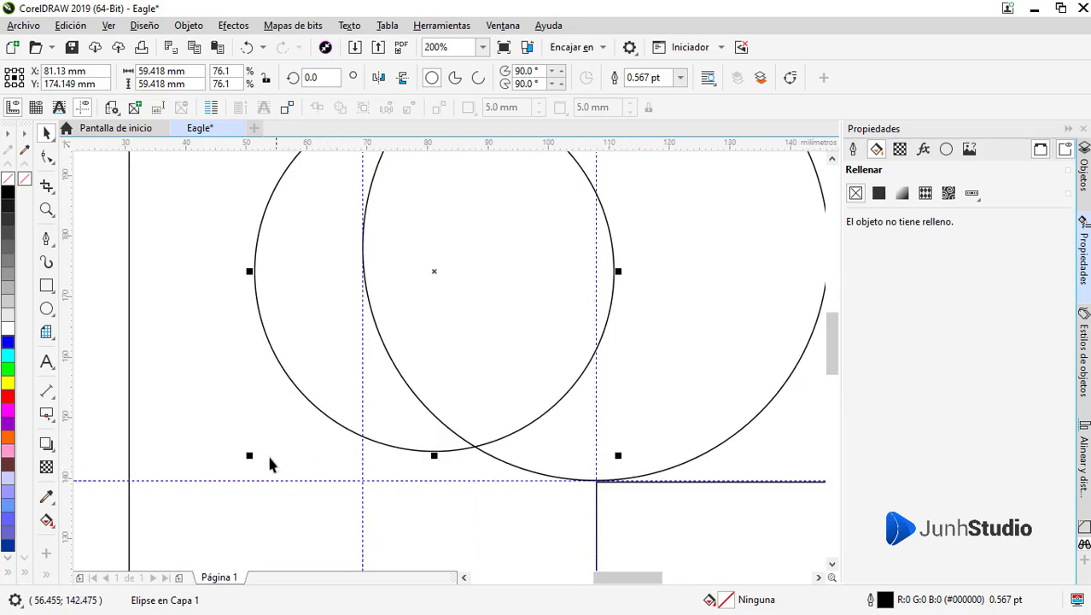
left_click_drag(248, 457, 245, 458)
scroll(375, 419, "down", 2)
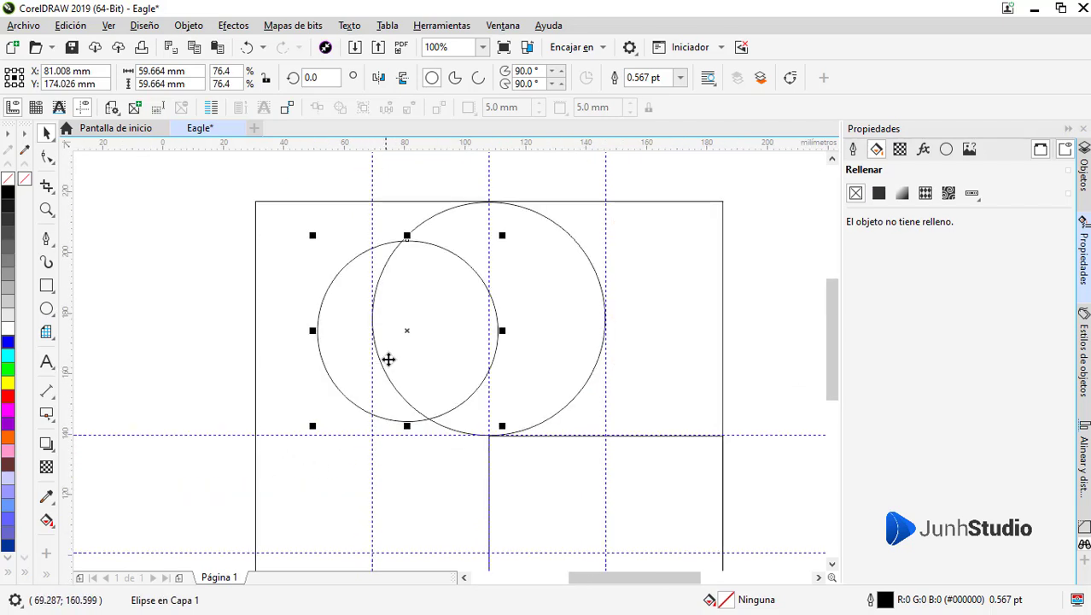
left_click_drag(438, 321, 201, 353)
mouse_move(264, 458)
left_mouse_down()
mouse_move(236, 431)
mouse_move(407, 411)
left_mouse_up()
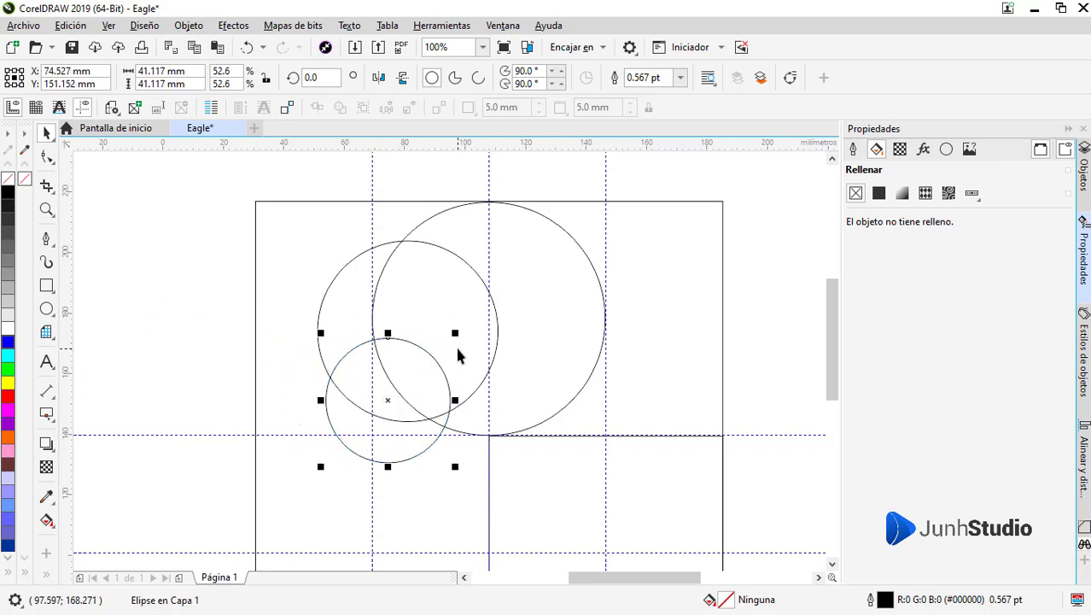
Enlarge the lowest circle to about 48 mm and shift it to overlap both circles above
left_click_drag(458, 333, 480, 310)
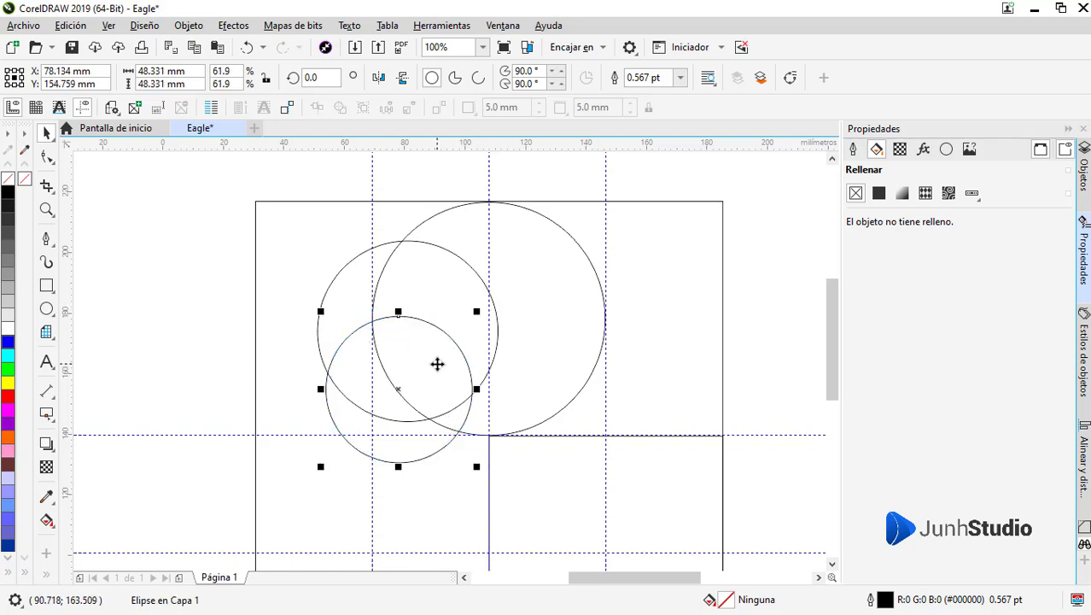
left_click_drag(437, 364, 439, 382)
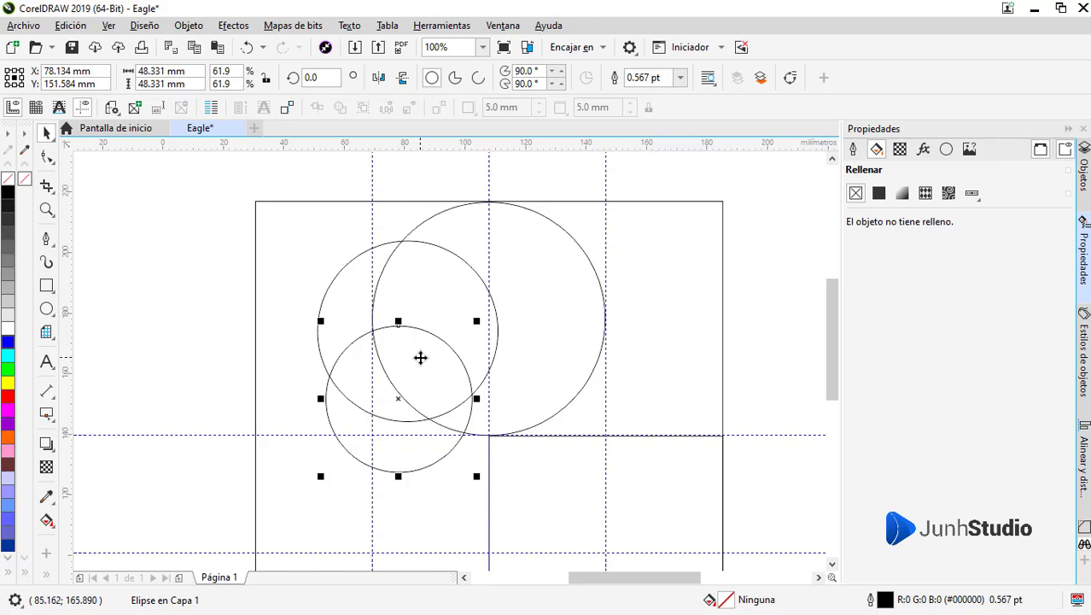
left_click_drag(421, 359, 430, 376)
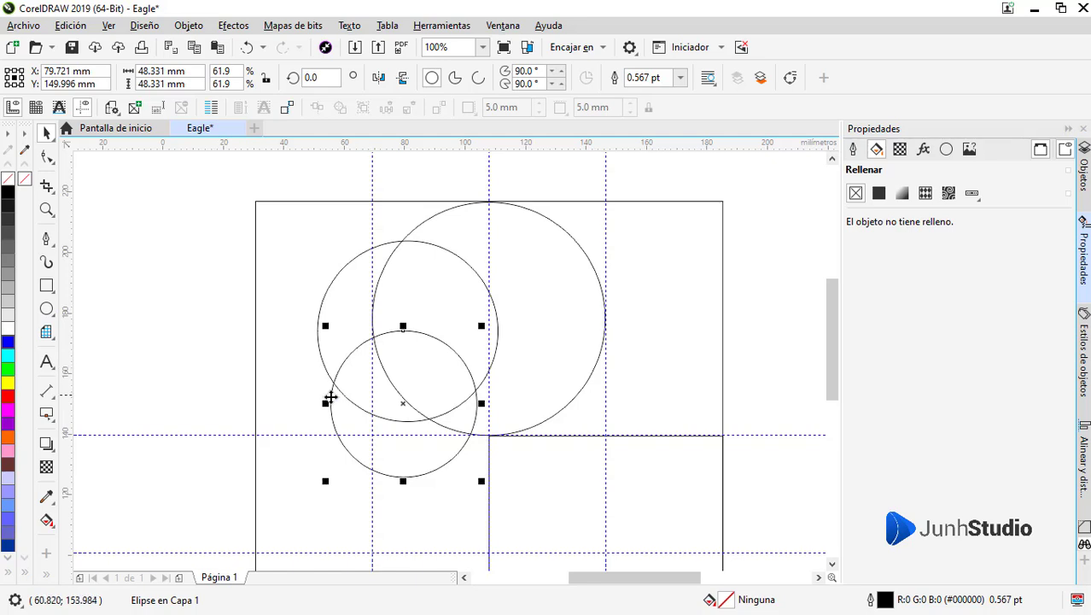
scroll(363, 296, "down", 1)
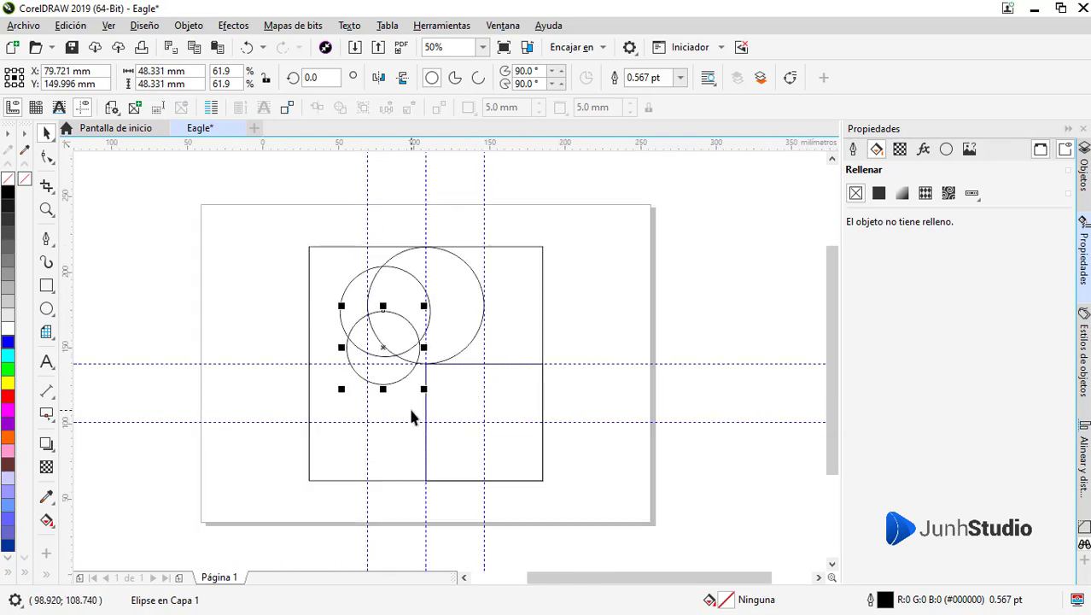
Make an enlarged copy of the large circle and move it down and left
left_click(276, 324)
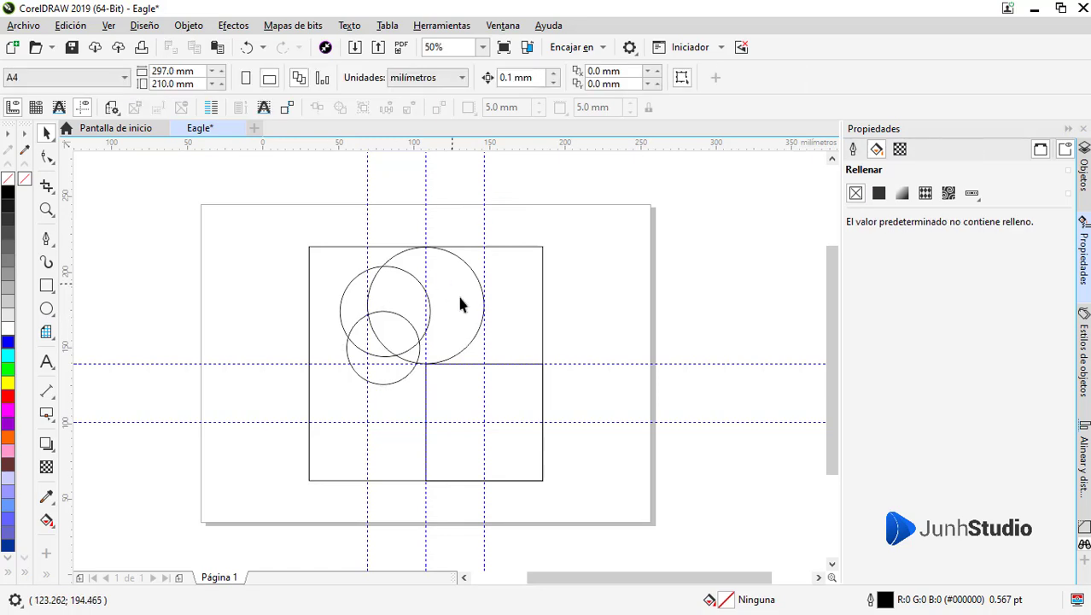
left_click(459, 301)
scroll(462, 312, "up", 1)
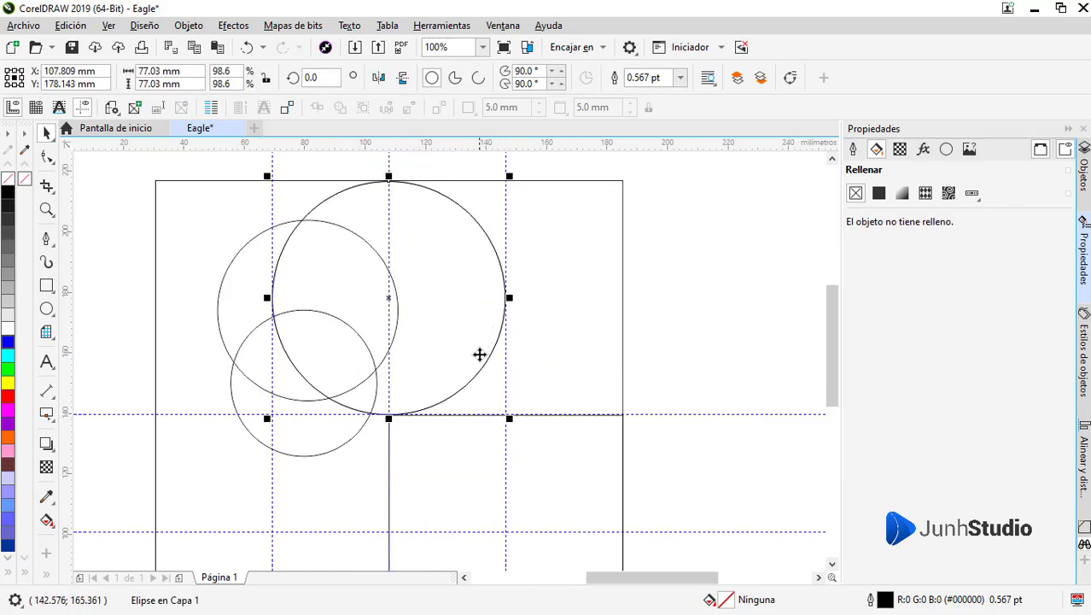
left_click_drag(509, 417, 521, 441)
key("ctrl+z")
scroll(458, 221, "down", 1)
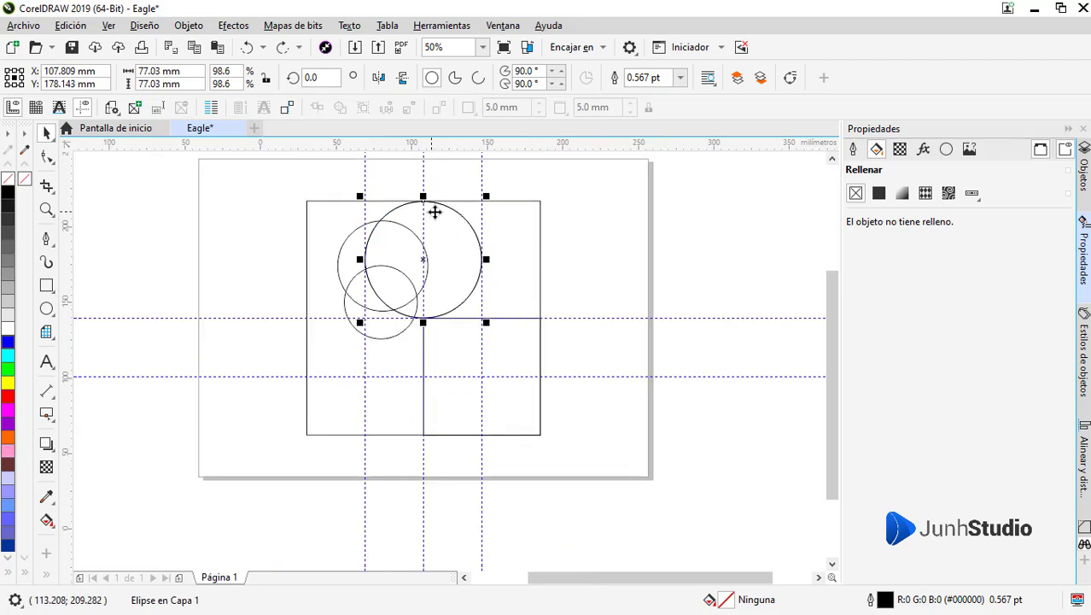
mouse_move(451, 294)
left_mouse_down()
mouse_move(662, 380)
mouse_move(774, 485)
left_mouse_up()
left_click_drag(673, 294, 531, 332)
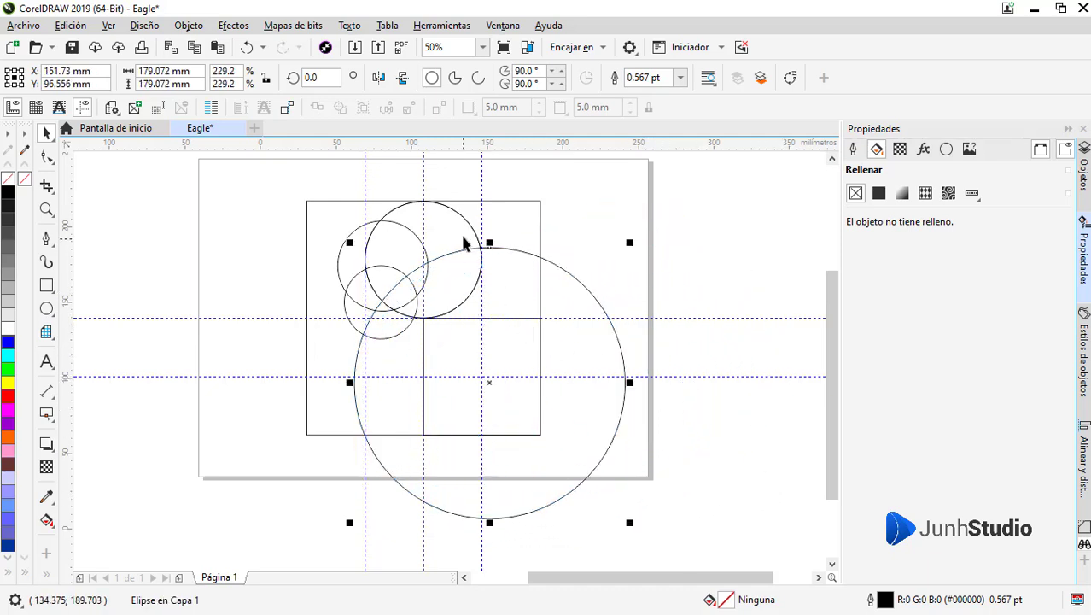
Rotate the vertical guide about the intersection into a 46° diagonal guide
left_click(422, 178)
left_click(423, 177)
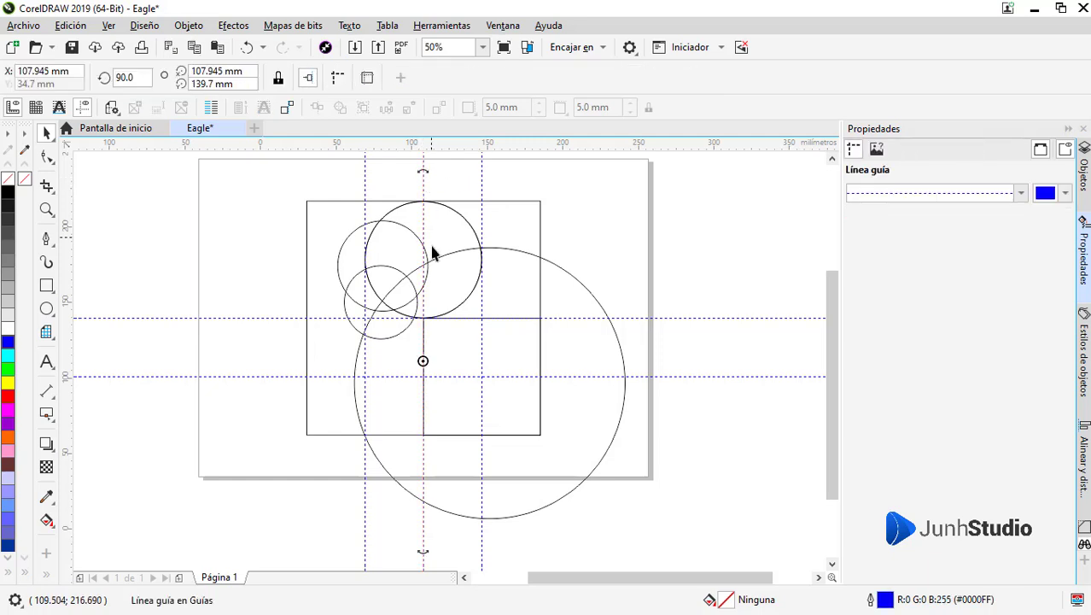
left_click_drag(423, 360, 423, 318)
left_click_drag(426, 175, 543, 202)
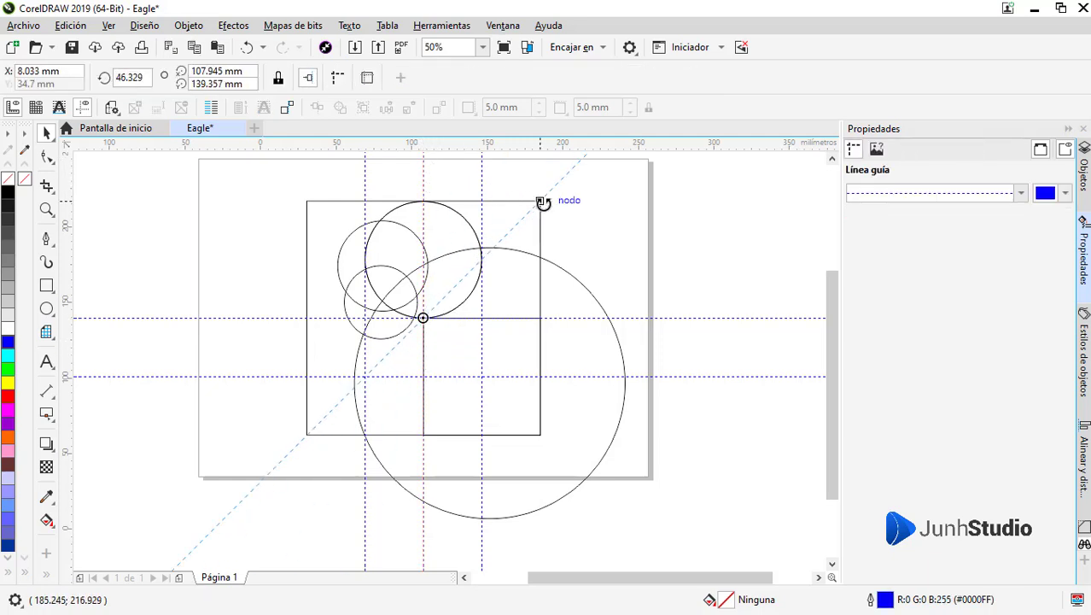
key("Escape")
Shrink the big circle to about 144 mm and snap it onto the guide intersection
left_click(511, 292)
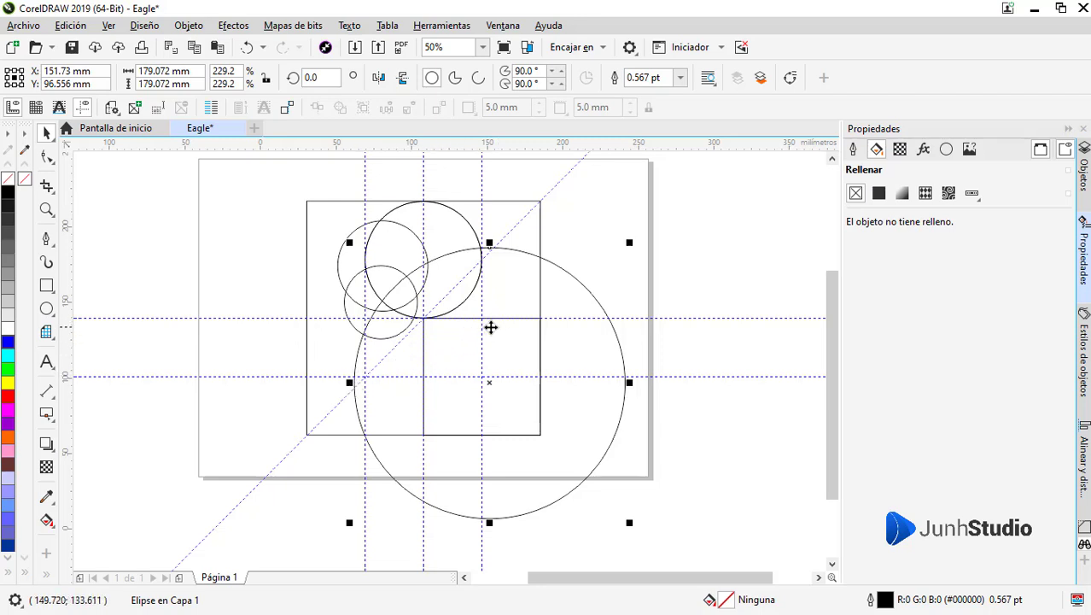
mouse_move(509, 280)
left_mouse_down()
mouse_move(529, 373)
mouse_move(523, 365)
left_mouse_up()
scroll(389, 412, "up", 2)
left_click_drag(389, 413, 508, 340)
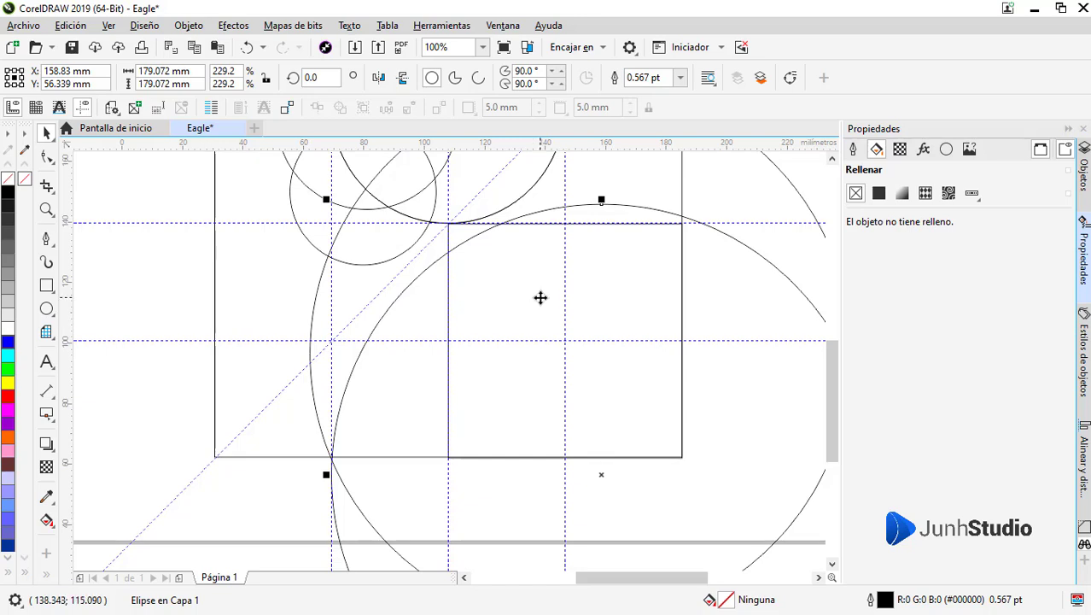
scroll(540, 297, "down", 2)
left_click_drag(711, 246, 680, 275)
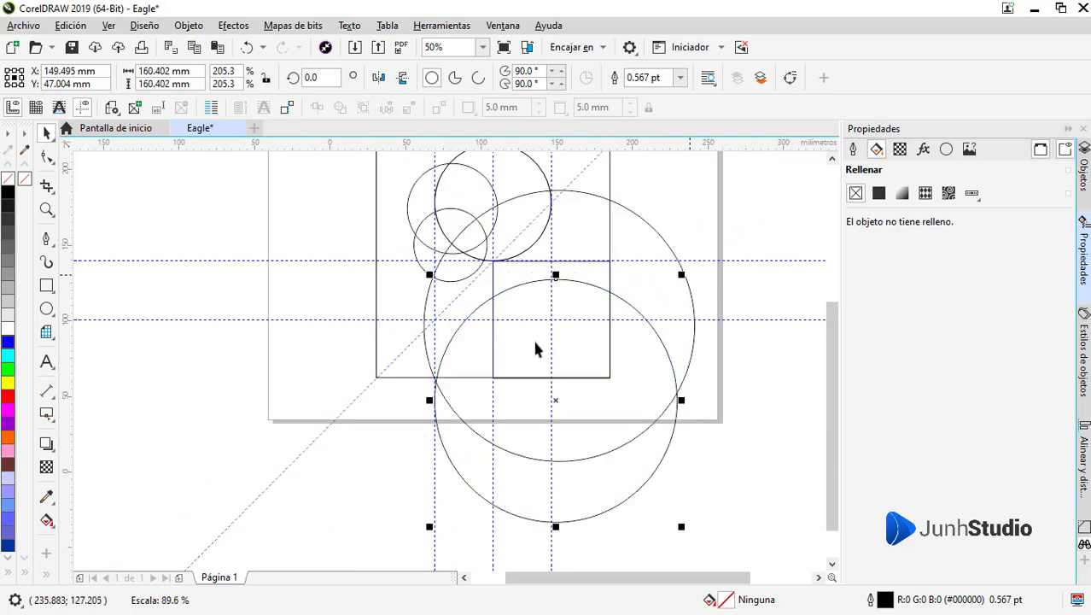
scroll(476, 347, "up", 2)
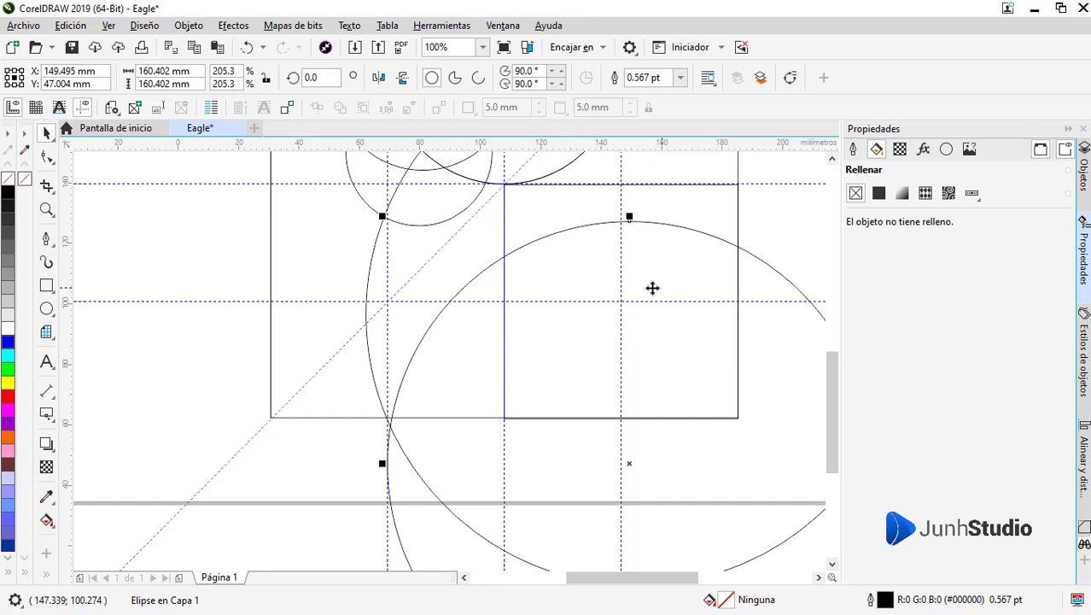
scroll(652, 287, "down", 2)
left_click_drag(692, 256, 685, 261)
scroll(453, 254, "up", 2)
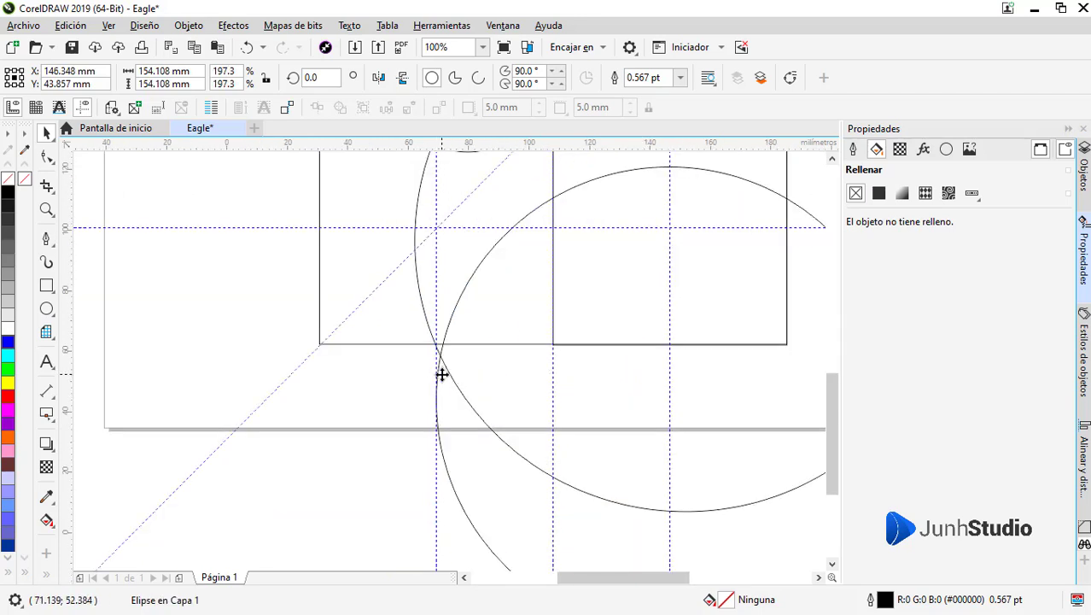
mouse_move(441, 372)
left_mouse_down()
mouse_move(444, 350)
mouse_move(432, 375)
left_mouse_up()
scroll(434, 363, "down", 2)
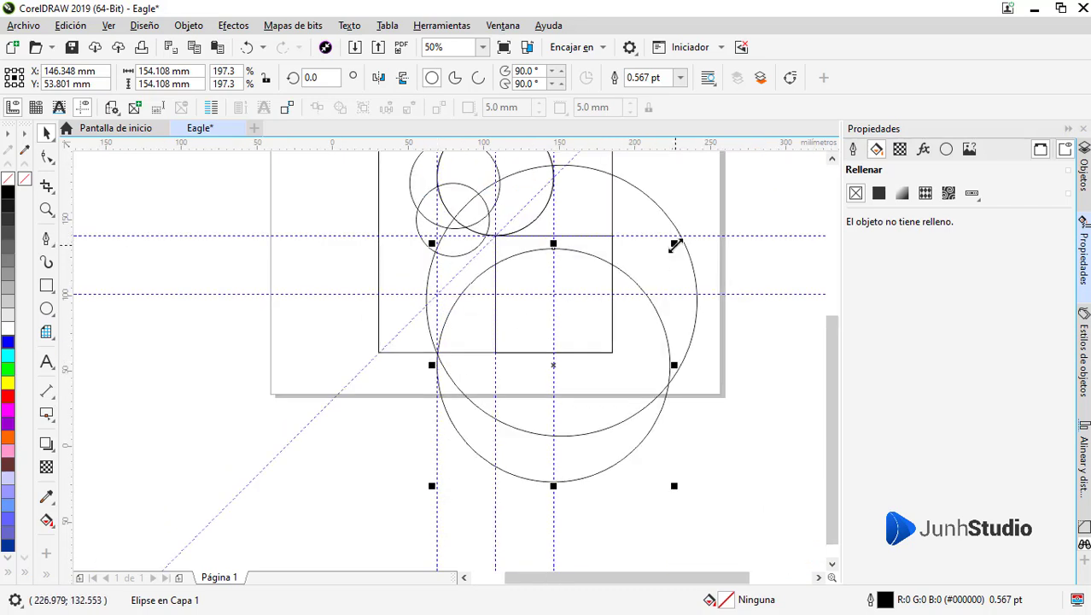
left_click_drag(674, 245, 668, 257)
Lower the circle, enlarge it to about 147 mm and snap it into its final position
scroll(437, 367, "up", 2)
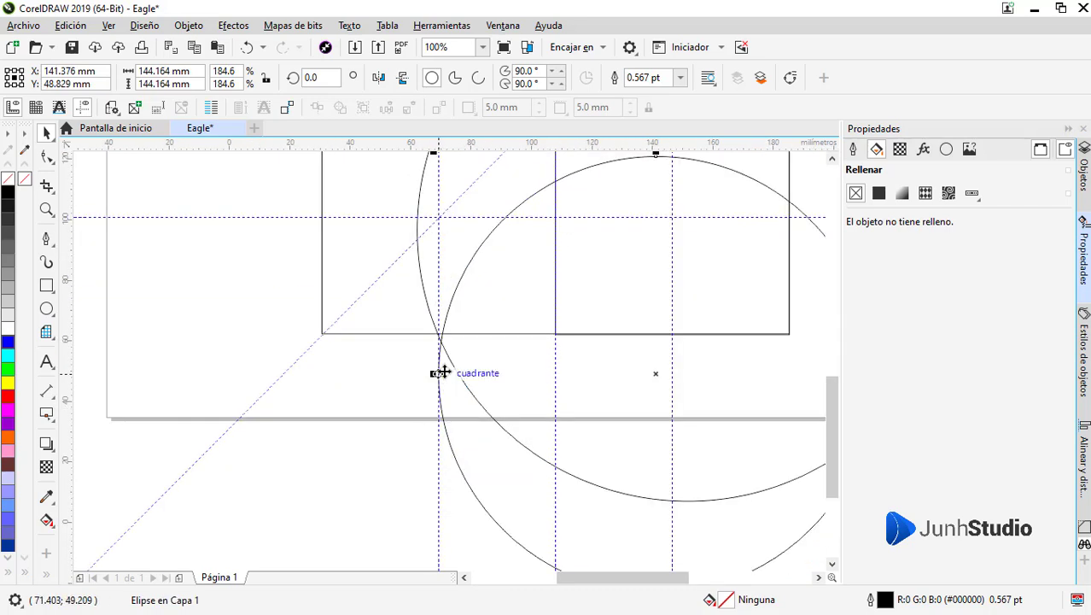
left_click_drag(441, 372, 439, 350)
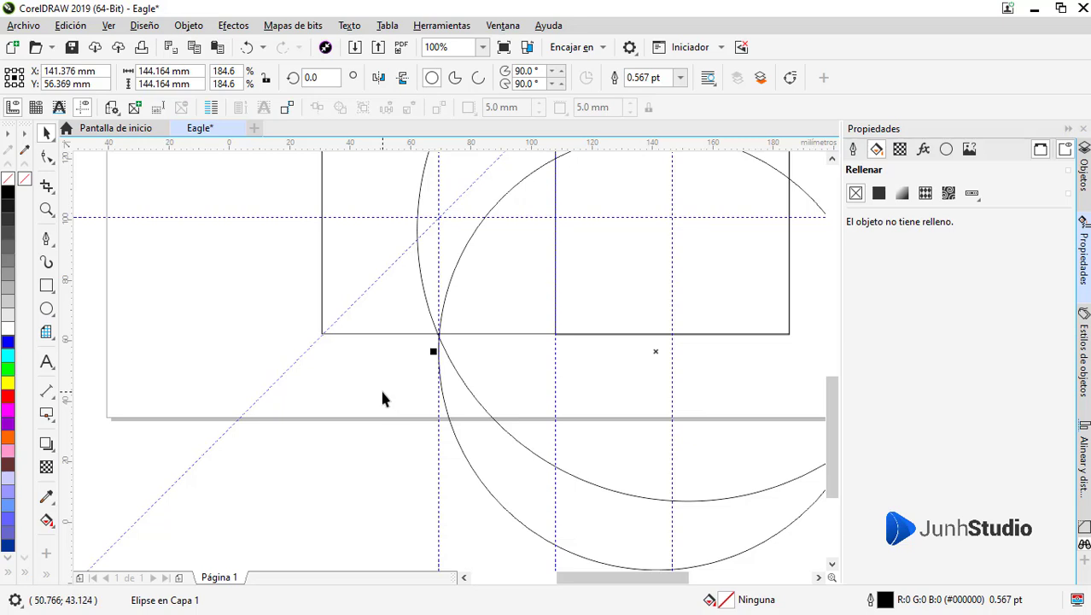
scroll(382, 398, "down", 2)
scroll(446, 316, "up", 2)
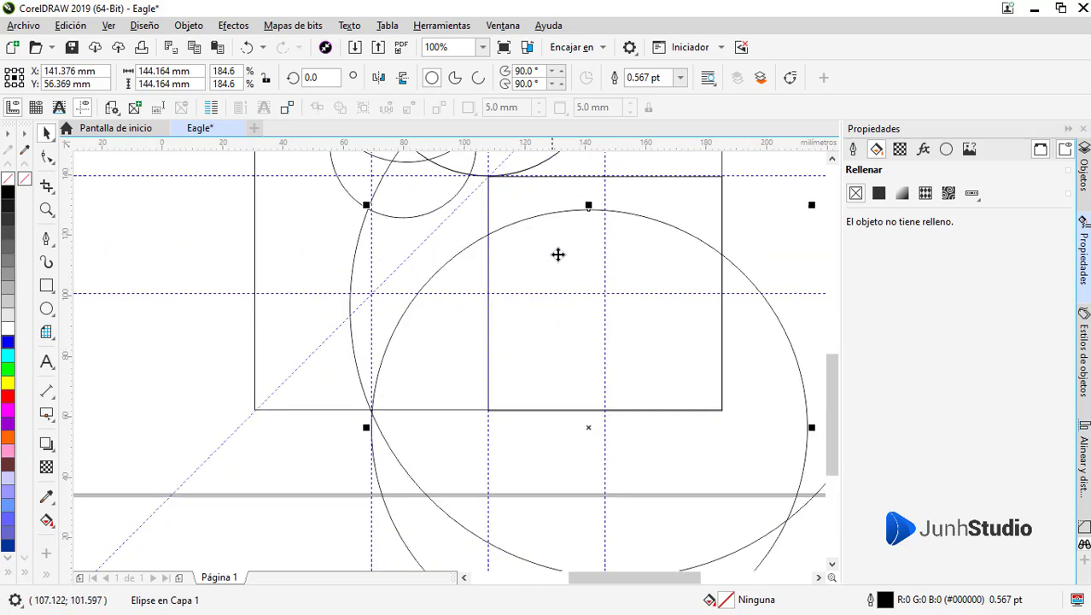
left_click_drag(517, 233, 512, 272)
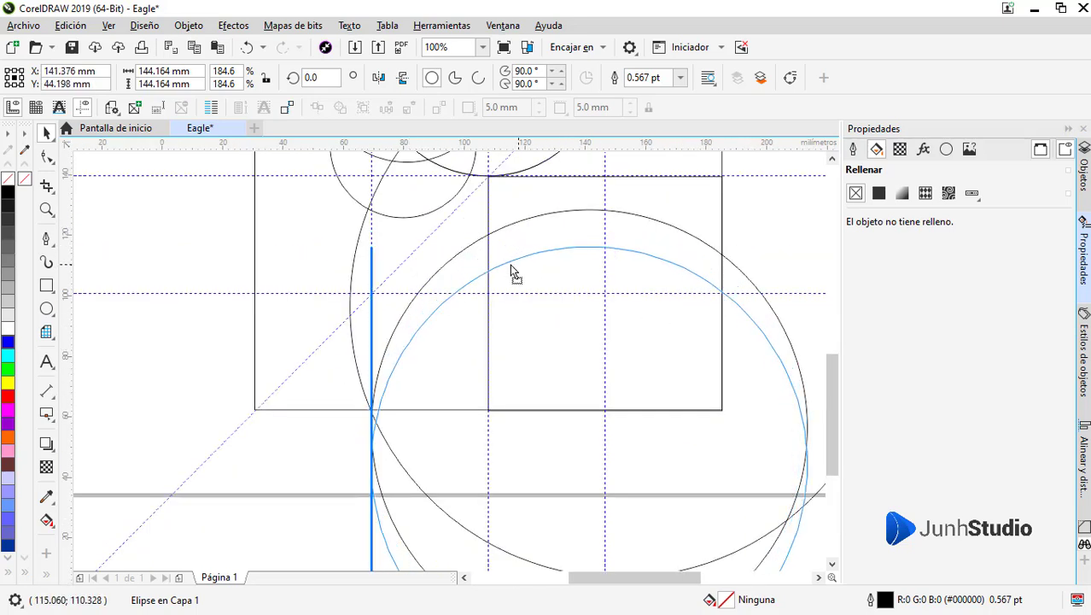
left_click_drag(512, 271, 513, 280)
scroll(513, 280, "down", 2)
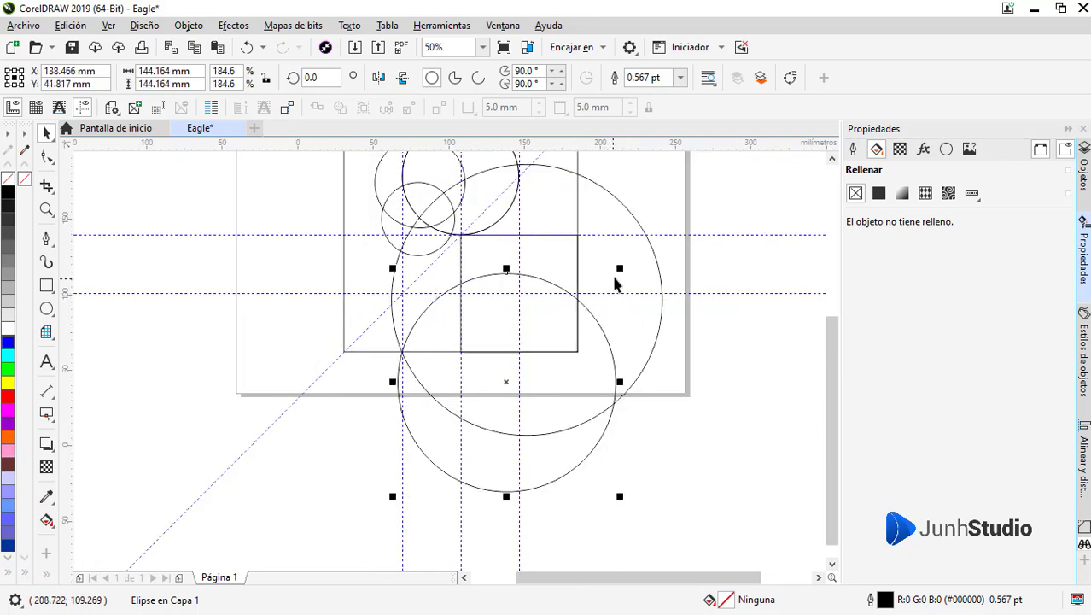
left_click_drag(620, 268, 625, 263)
scroll(401, 361, "up", 2)
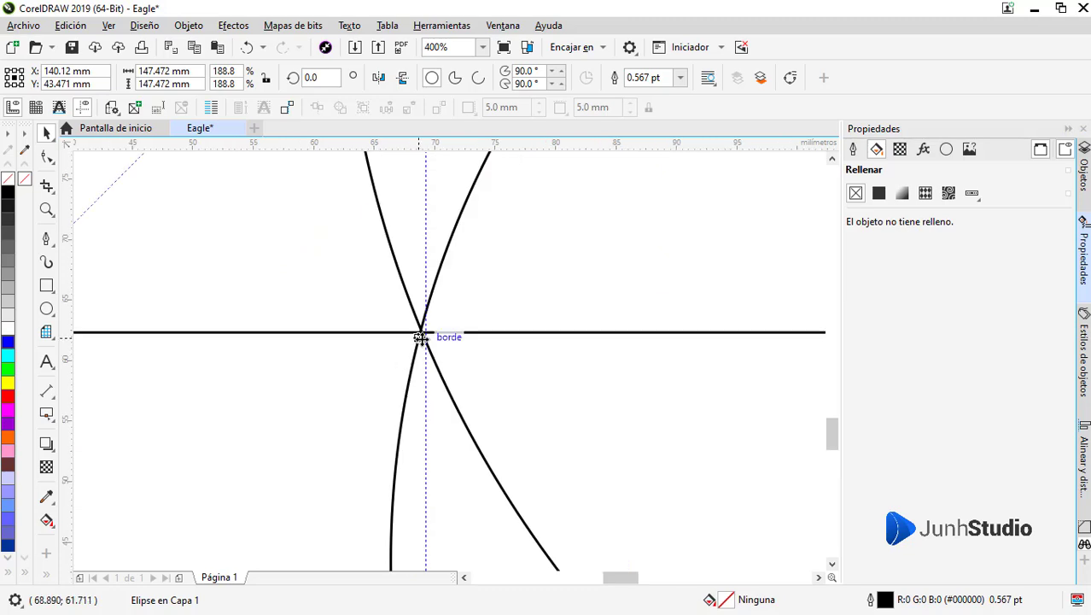
scroll(423, 337, "up", 3)
scroll(431, 342, "up", 2)
scroll(431, 333, "down", 1)
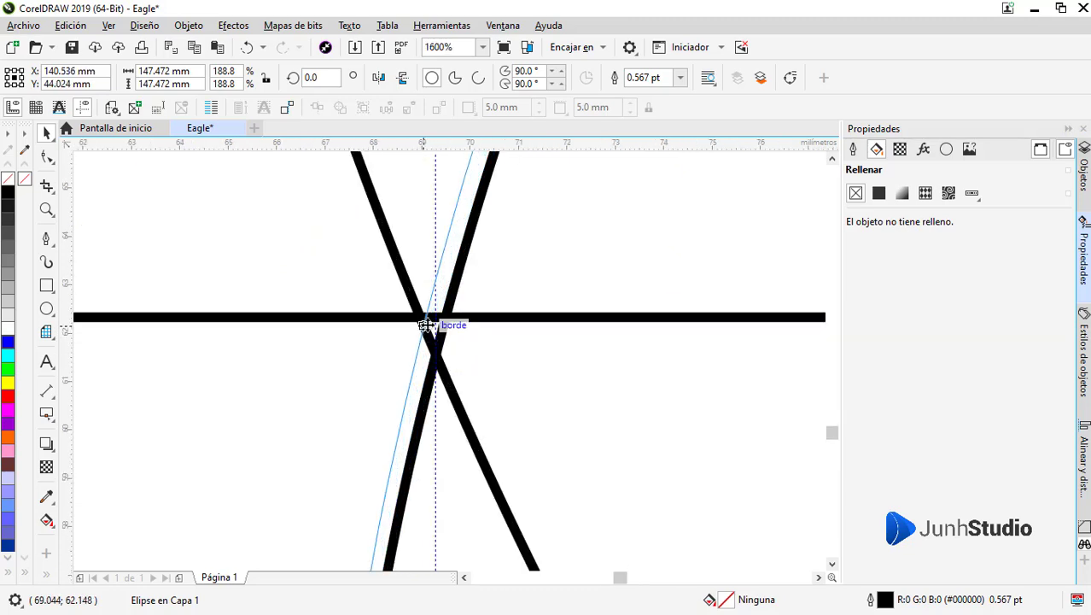
scroll(375, 358, "down", 2)
scroll(373, 357, "down", 2)
scroll(428, 342, "down", 1)
scroll(446, 317, "up", 1)
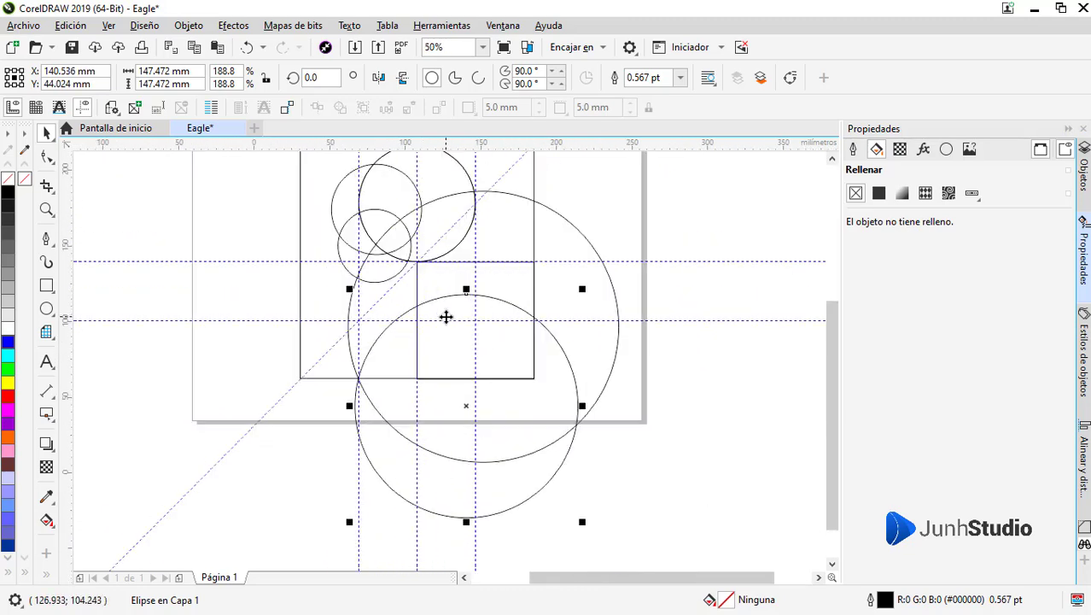
mouse_move(399, 400)
left_mouse_down()
mouse_move(453, 389)
mouse_move(450, 380)
left_mouse_up()
scroll(451, 380, "down", 1)
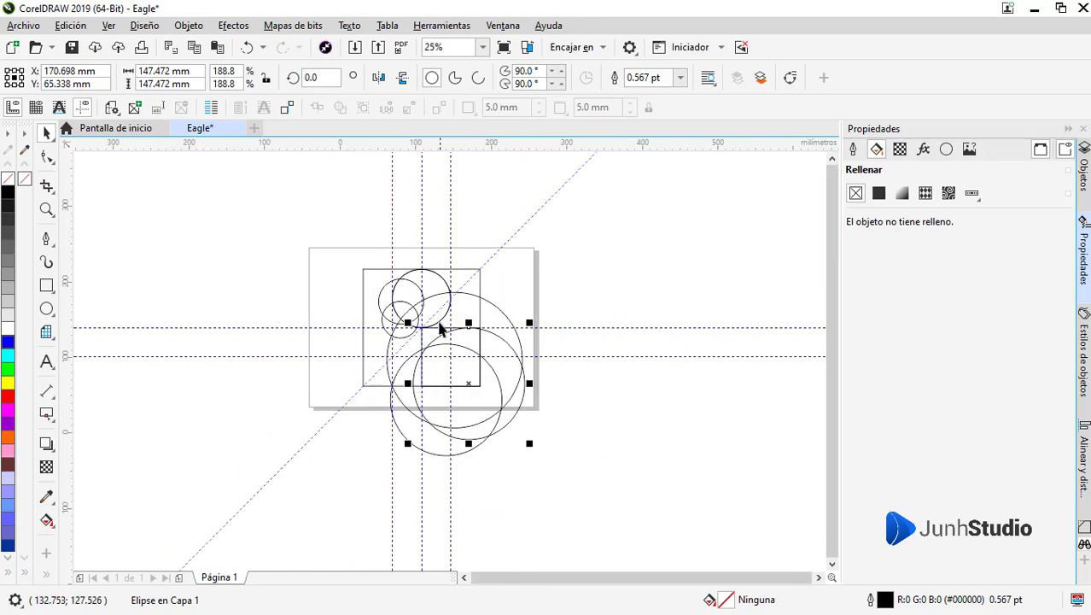
scroll(700, 266, "up", 1)
left_click(700, 266)
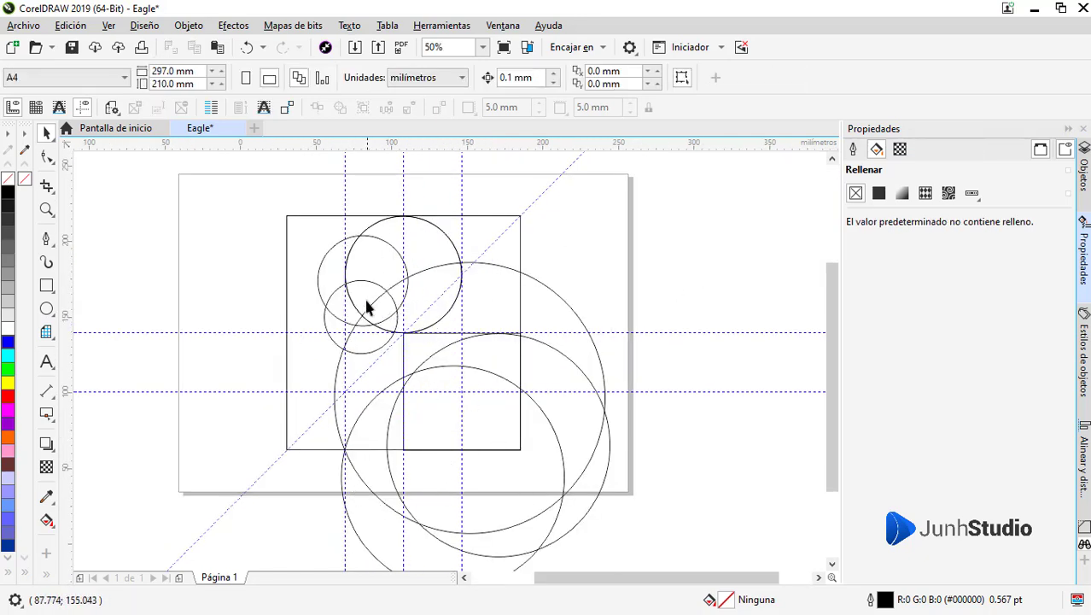
Draw the neck Bézier curve from the top of the head circle down to the lower guide
left_click(48, 242)
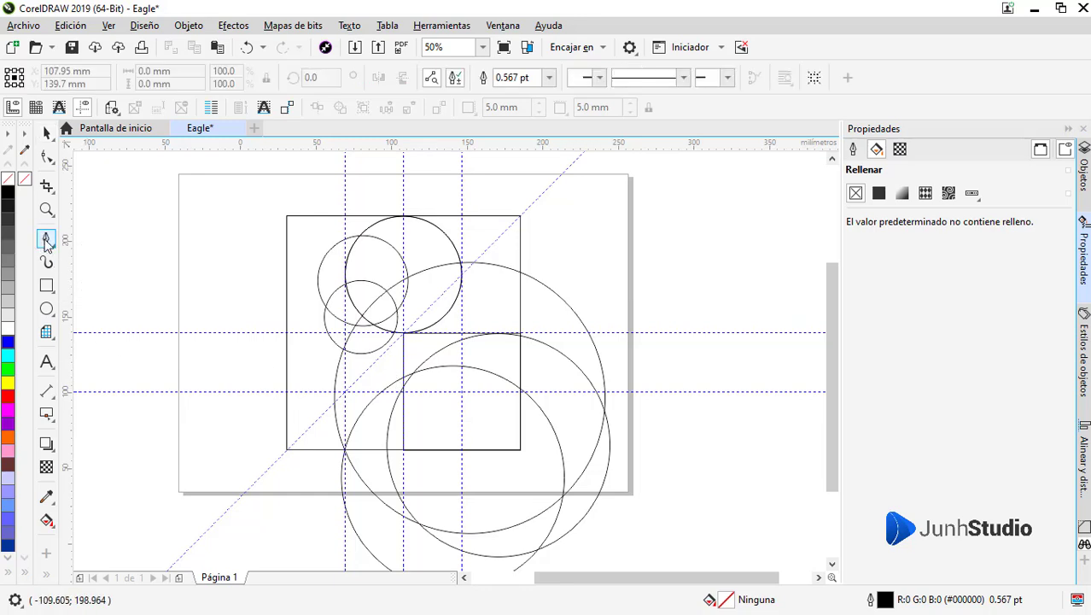
scroll(444, 192, "up", 2)
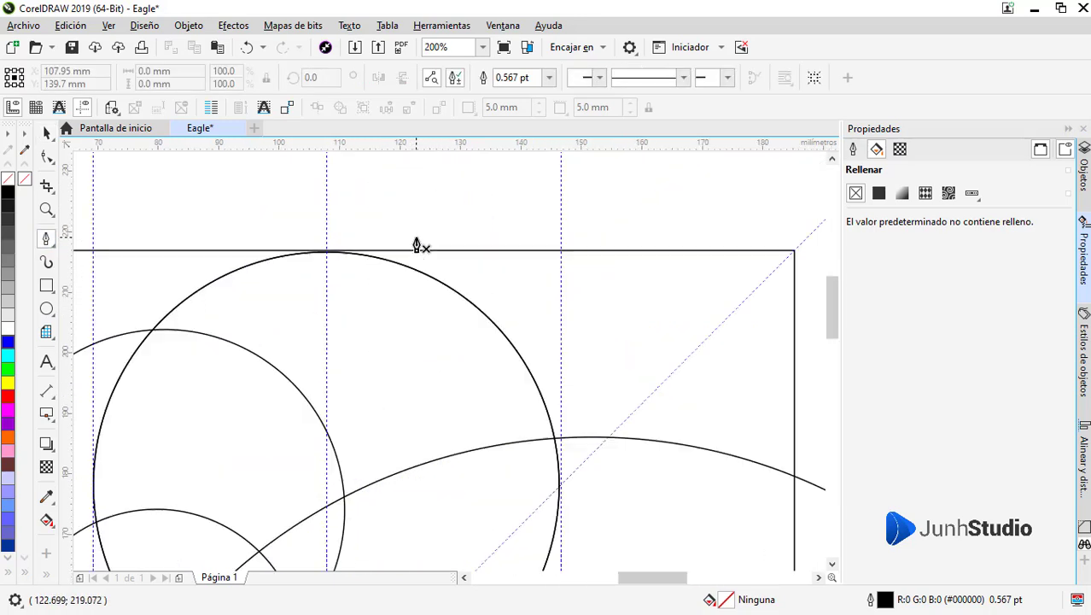
left_click(304, 252)
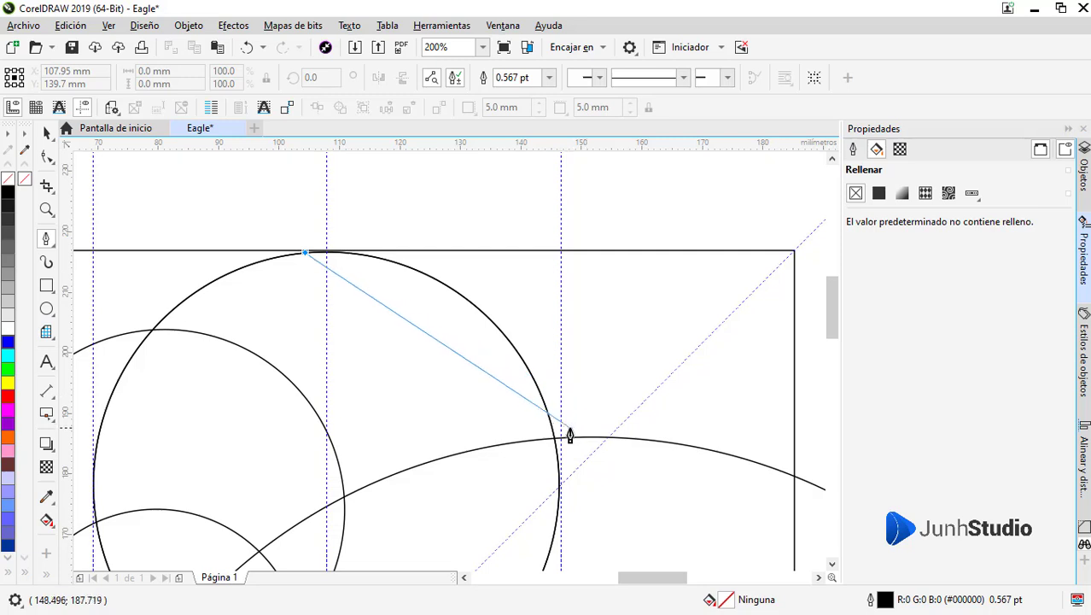
left_click_drag(571, 435, 620, 559)
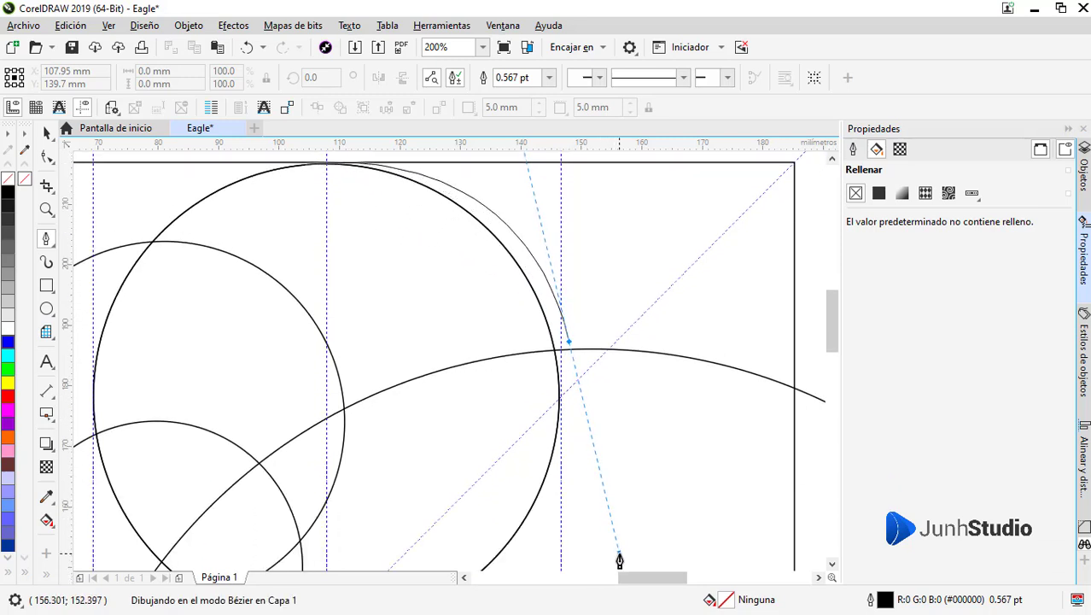
left_click_drag(620, 559, 620, 561)
scroll(534, 307, "down", 1)
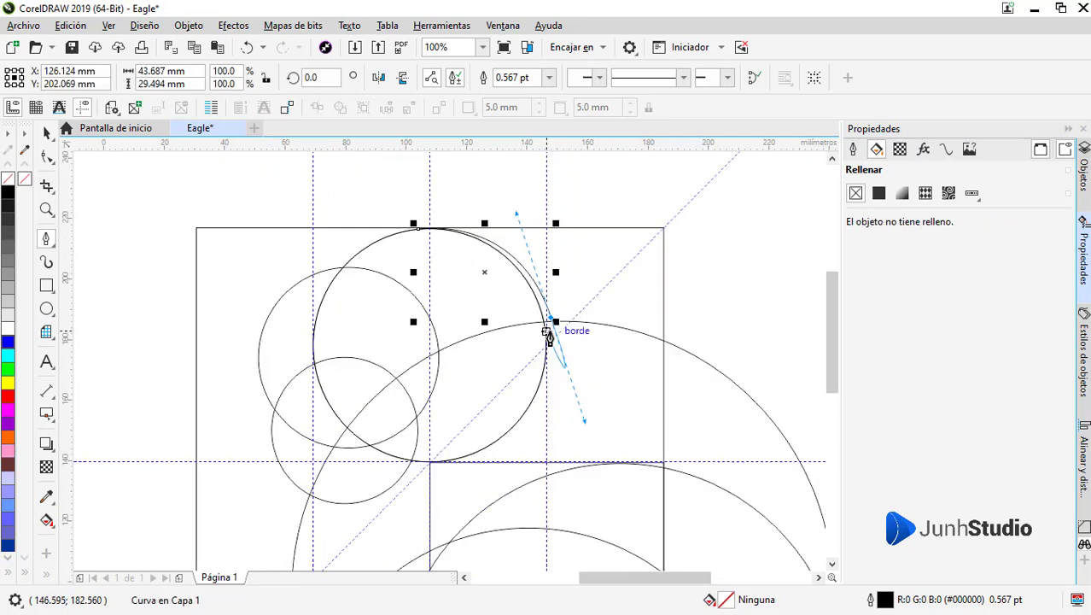
scroll(494, 488, "down", 1)
scroll(468, 487, "up", 1)
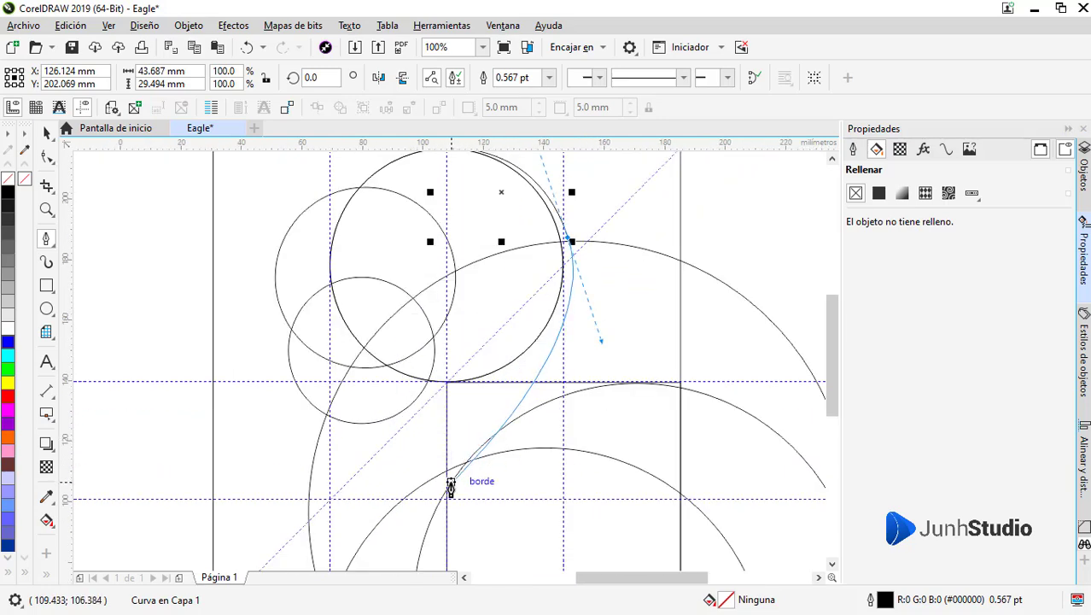
left_click_drag(450, 484, 420, 544)
scroll(509, 379, "down", 1)
scroll(467, 475, "up", 1)
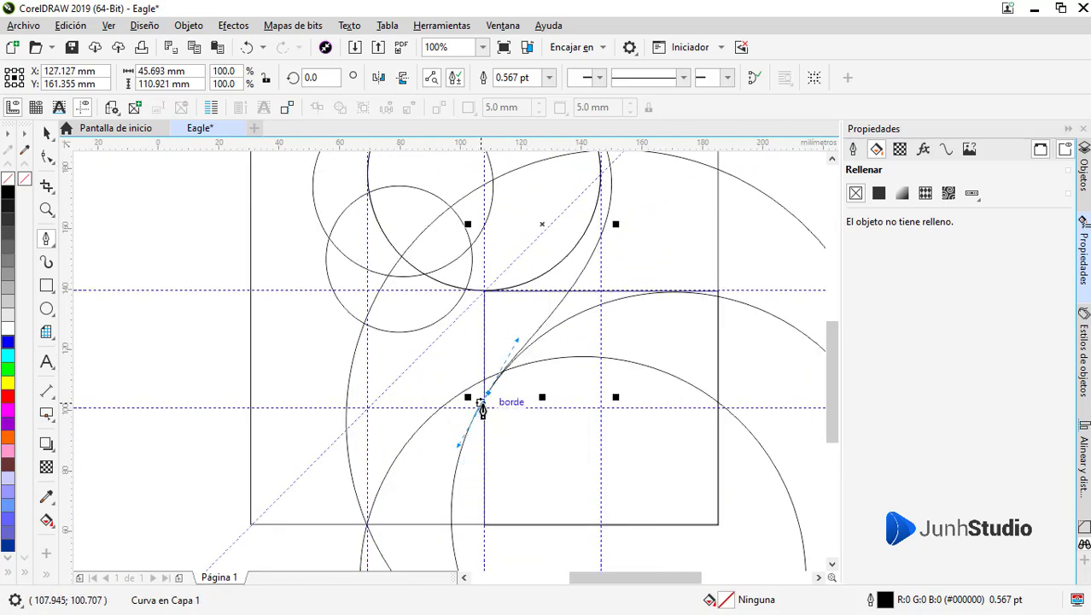
scroll(484, 411, "down", 1)
key("space")
key("Escape")
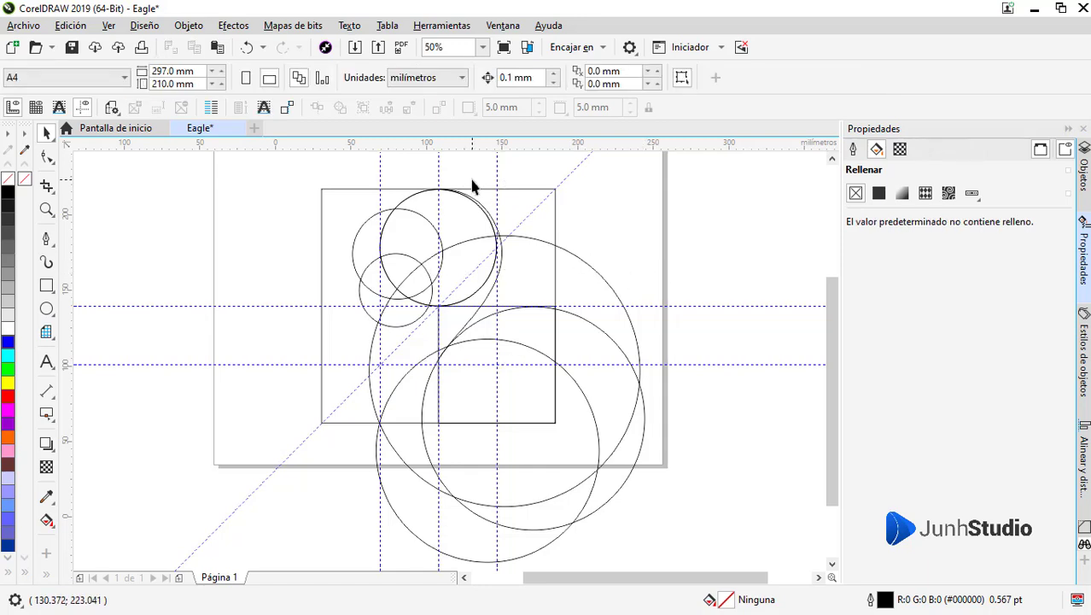
Reshape the neck curve's nodes so it hugs the head circle's edge
left_click(493, 286)
scroll(494, 245, "up", 1)
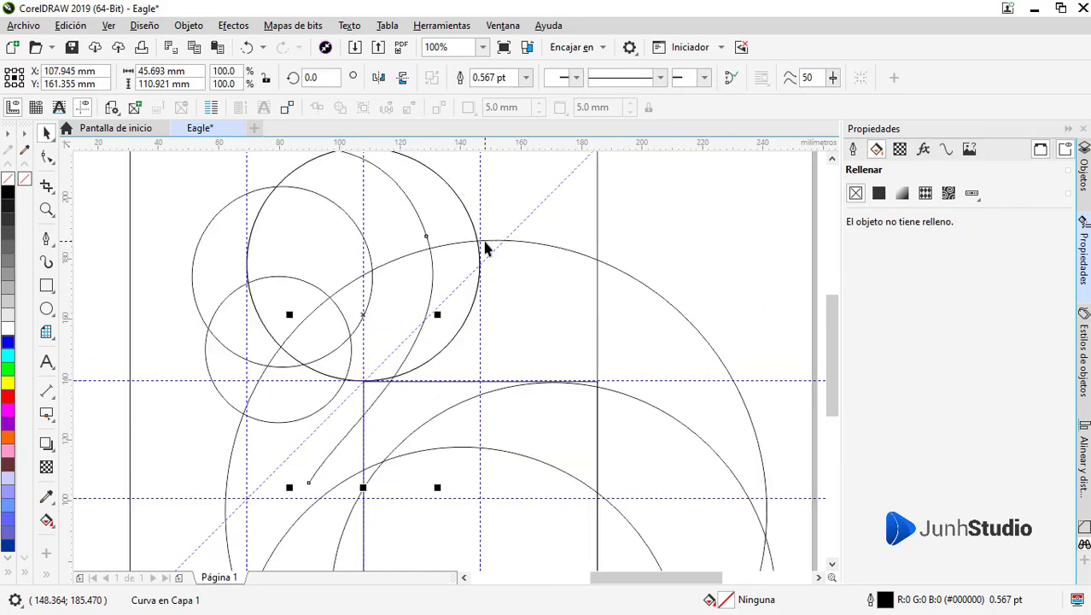
key("F10")
left_click(485, 239)
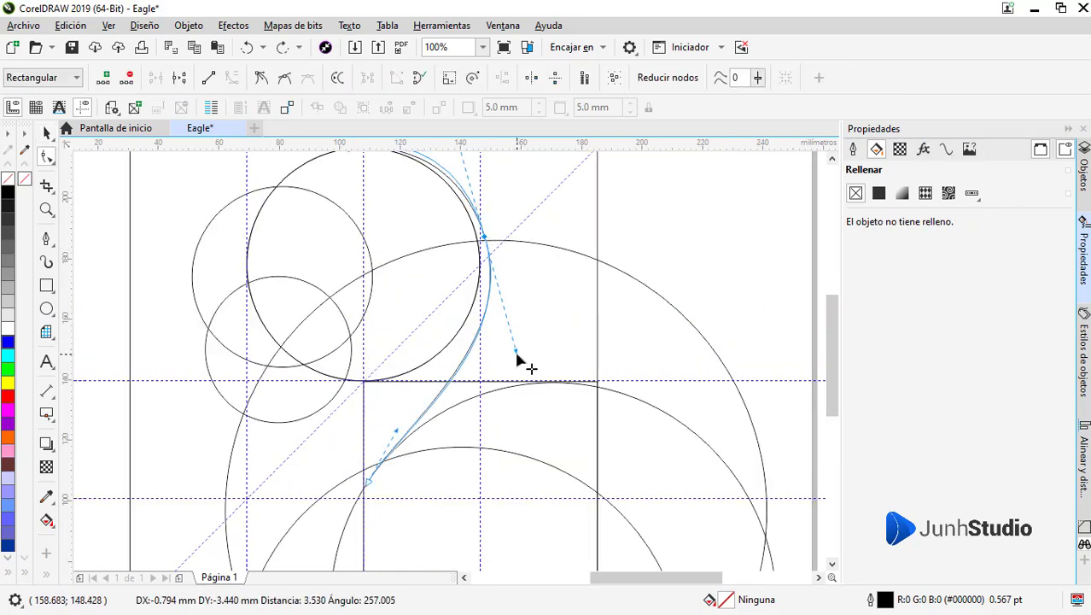
left_click_drag(519, 340, 508, 329)
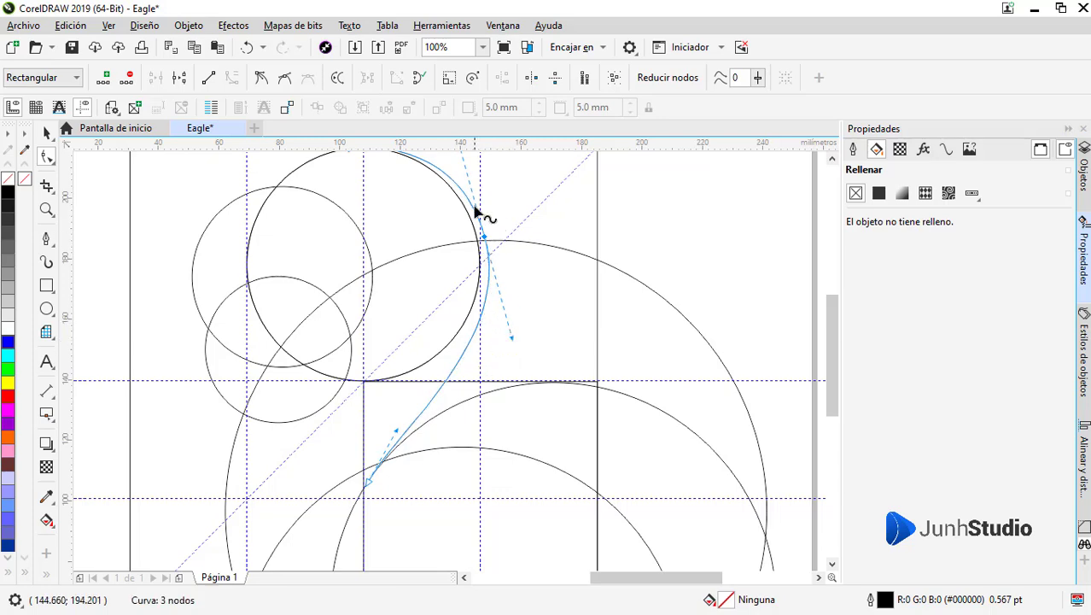
scroll(475, 211, "up", 1)
left_click_drag(496, 224, 492, 229)
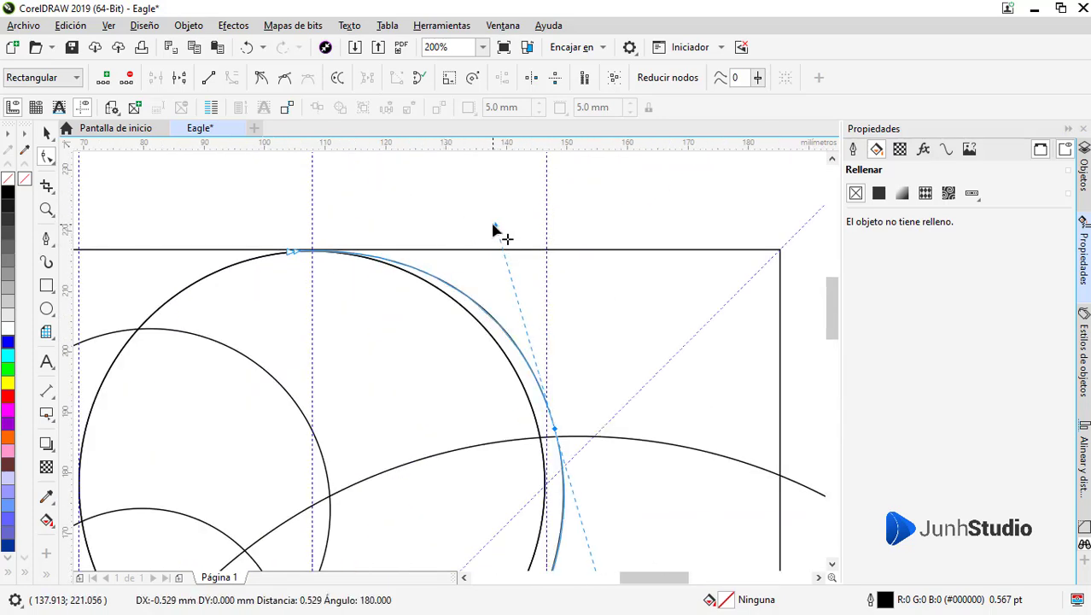
scroll(493, 230, "down", 2)
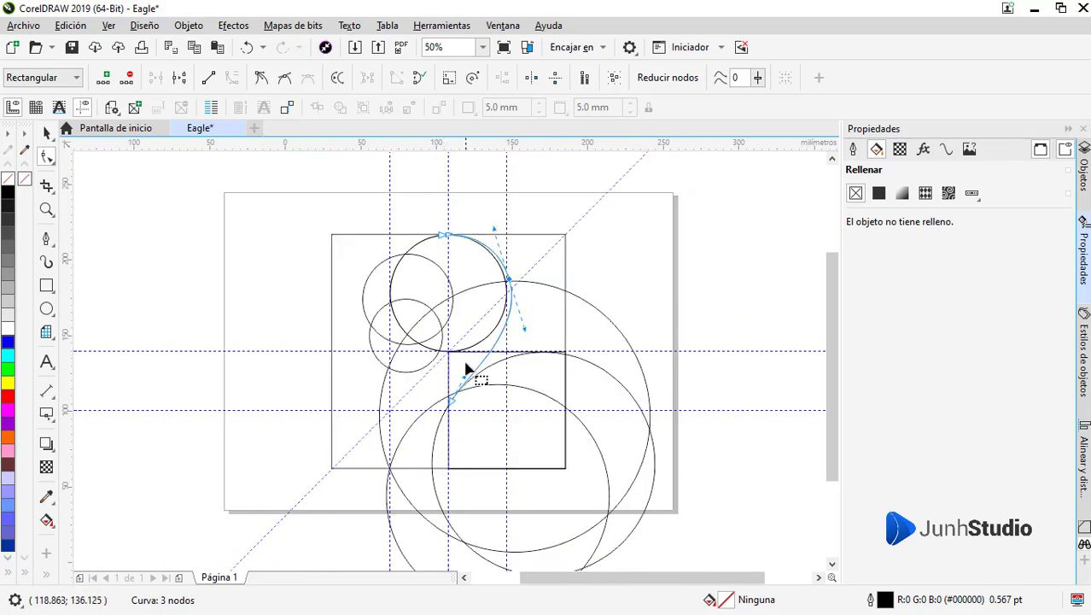
scroll(444, 433, "up", 1)
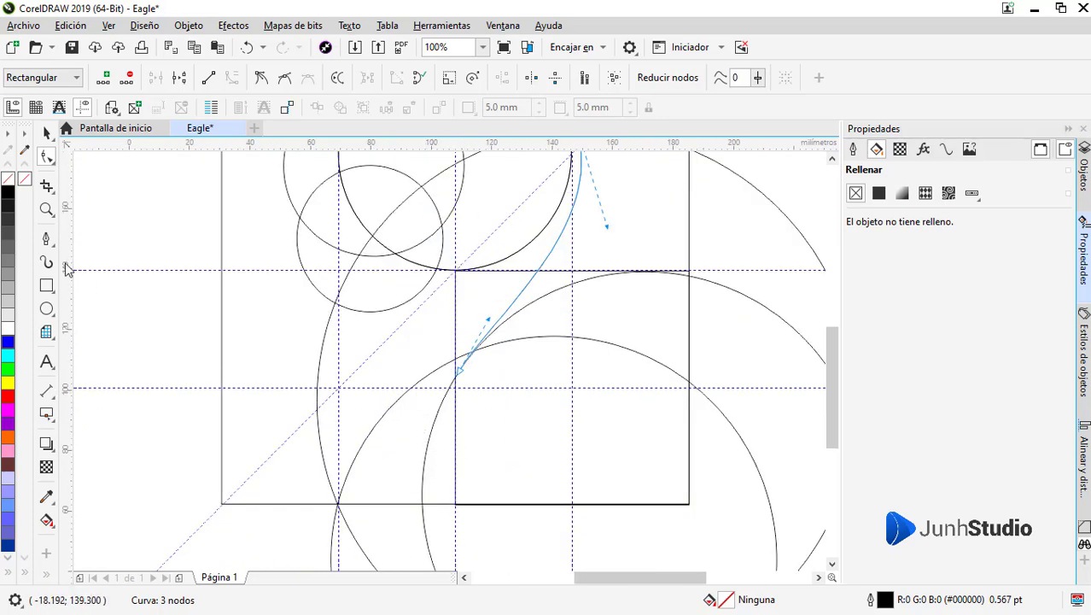
Draw a short curve from the guide intersection down to the neck line
left_click(46, 238)
scroll(409, 398, "up", 1)
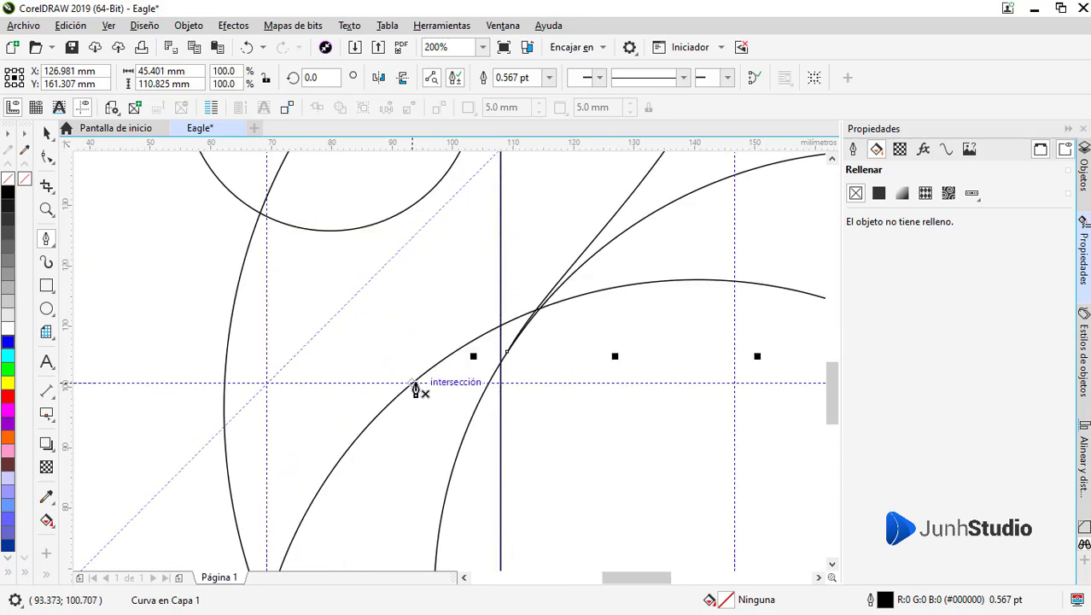
left_click(413, 384)
left_click_drag(454, 461, 484, 495)
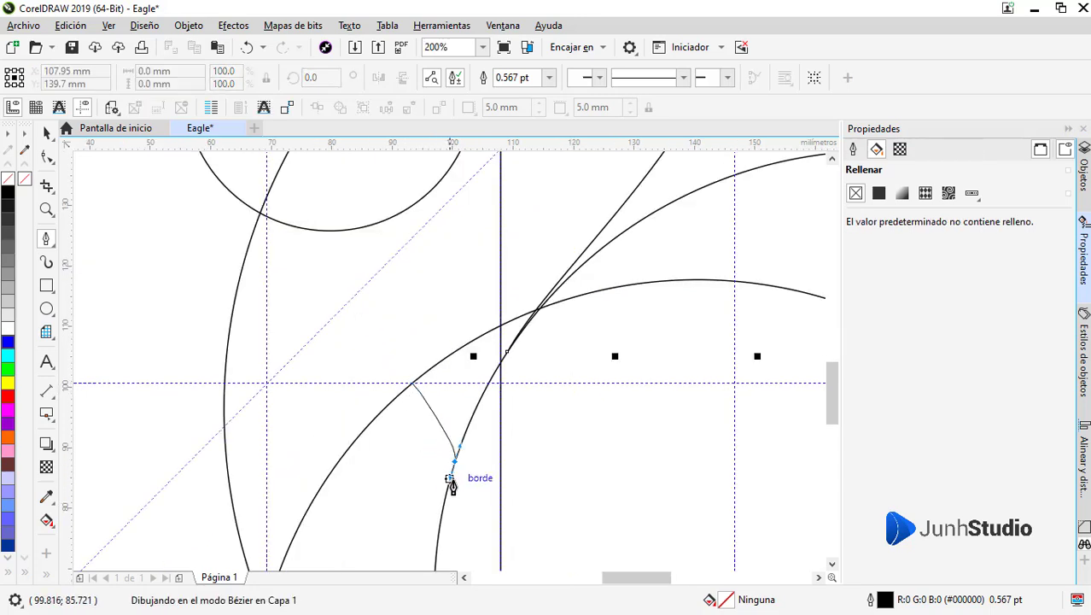
key("Escape")
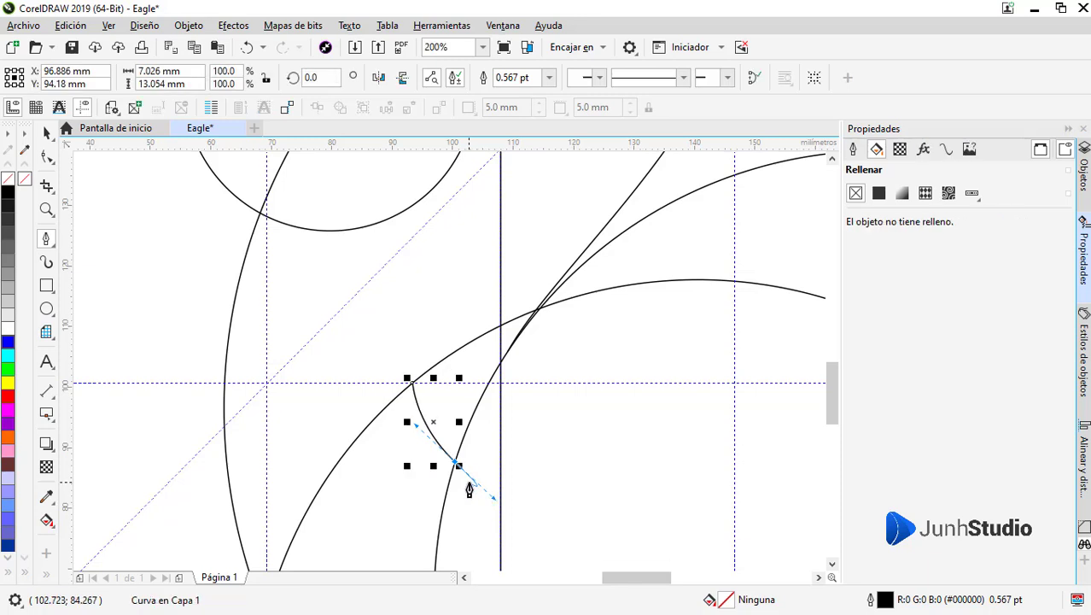
scroll(461, 335, "down", 2)
key("space")
key("Escape")
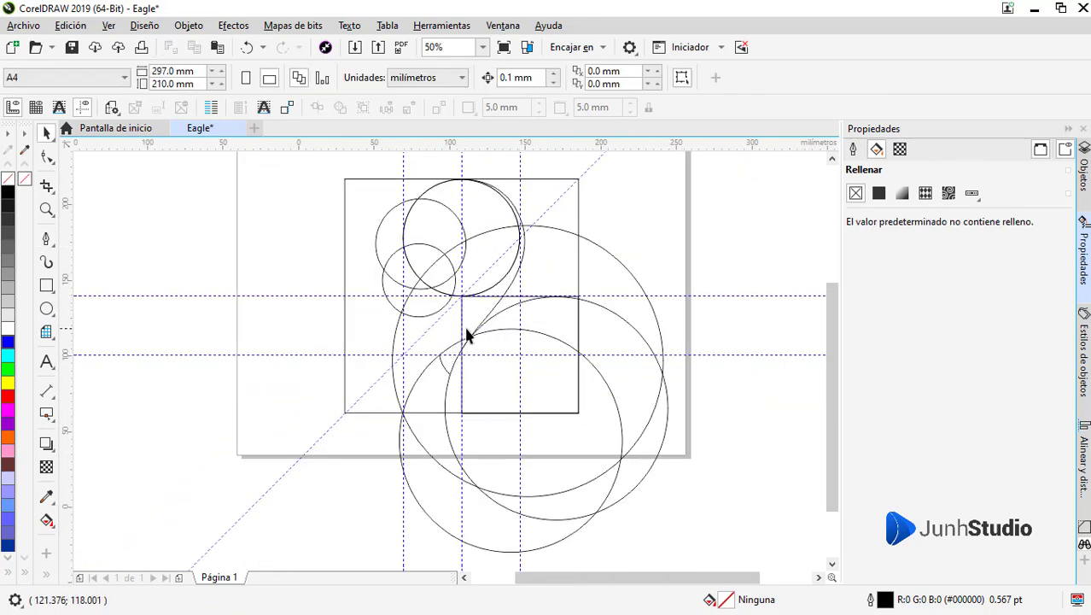
With Smart Fill, fill the left crescent and the region beside it blue #2276B3
left_click(47, 577)
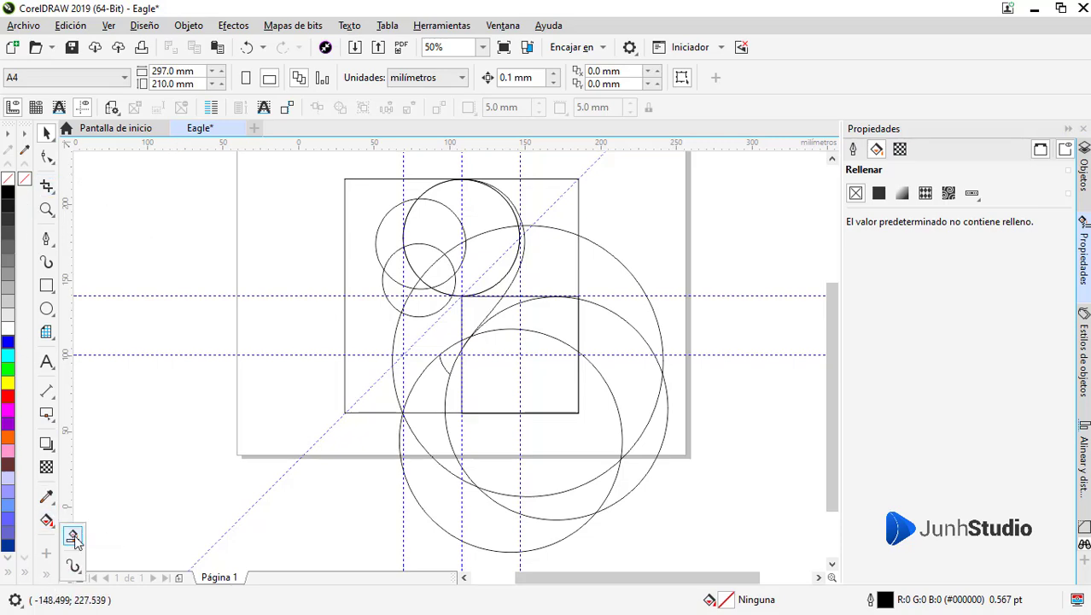
left_click(73, 536)
left_click(403, 226)
left_click(450, 199)
scroll(311, 214, "up", 2)
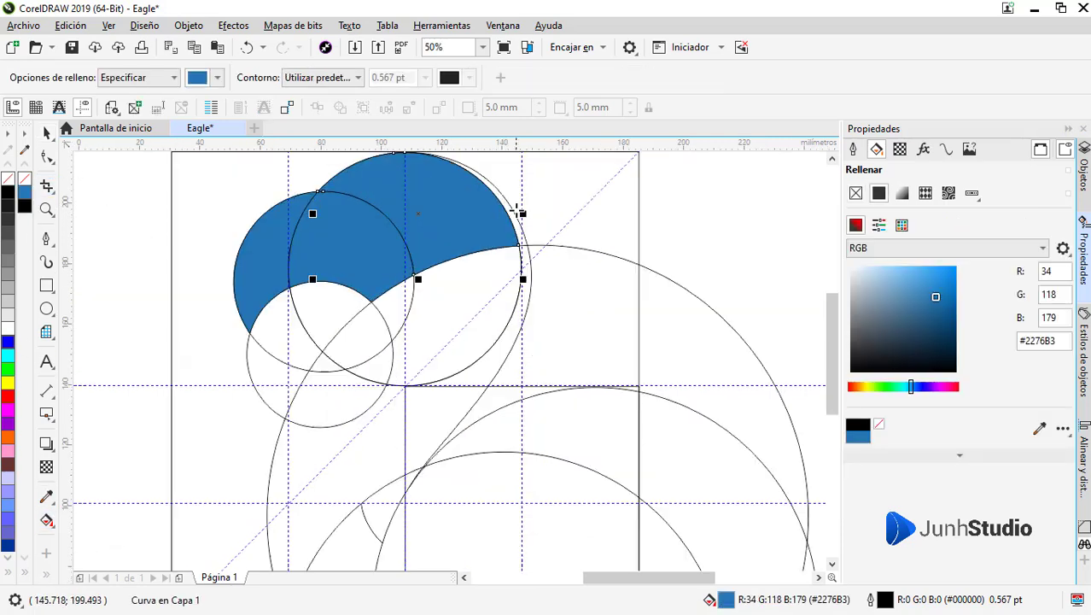
scroll(300, 341, "up", 2)
scroll(506, 252, "down", 3)
Fill another head region and the enclosed neck regions blue
left_click(451, 319)
left_click(391, 329)
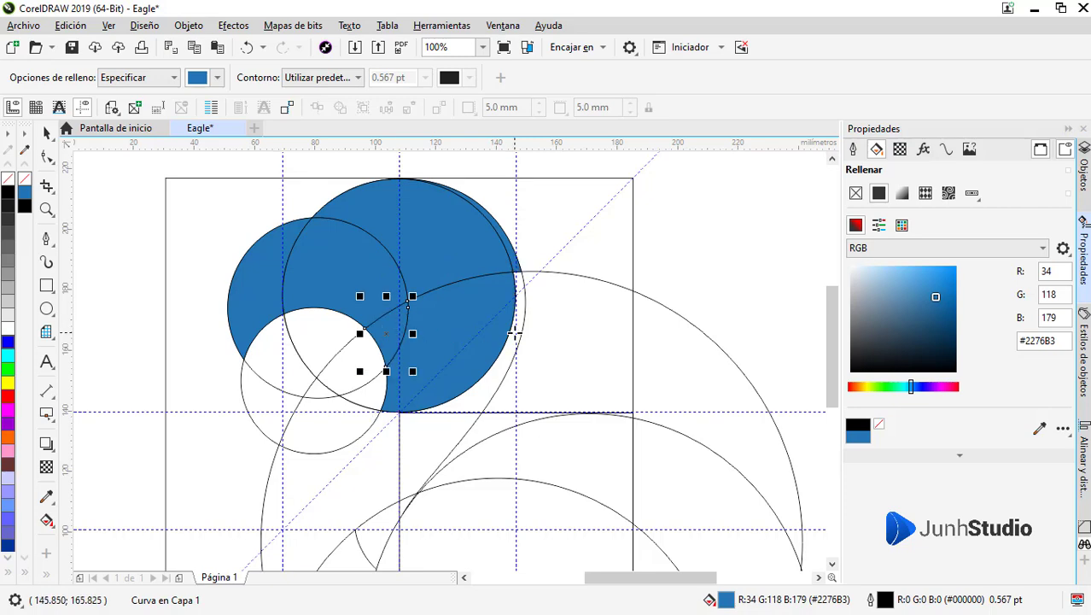
left_click(515, 333)
scroll(516, 281, "down", 2)
scroll(480, 353, "up", 2)
left_click(469, 356)
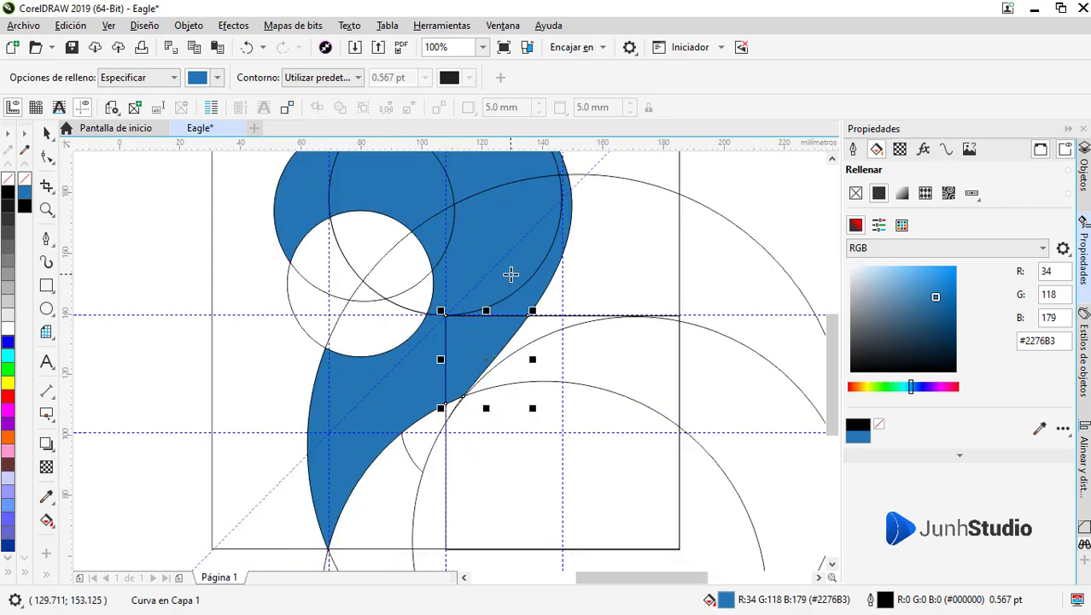
Fill the four small gaps around the small circle blue
left_click(388, 321)
left_click(397, 273)
left_click(414, 293)
left_click(368, 292)
scroll(445, 293, "down", 2)
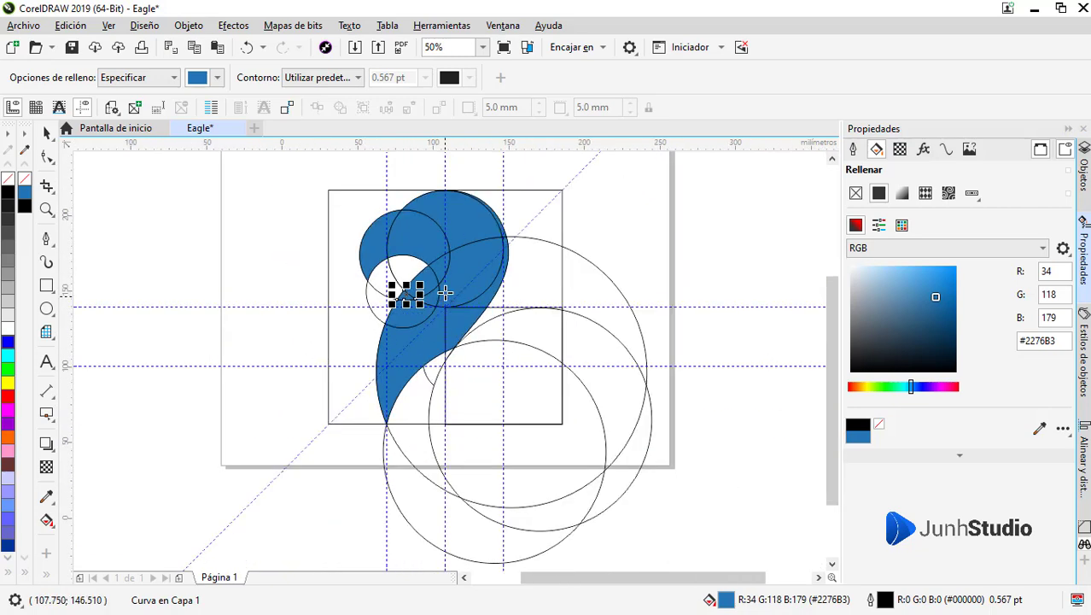
Undo the unwanted fill below the arc and fill the small gaps near the neck notch
left_click(409, 384)
scroll(434, 373, "up", 2)
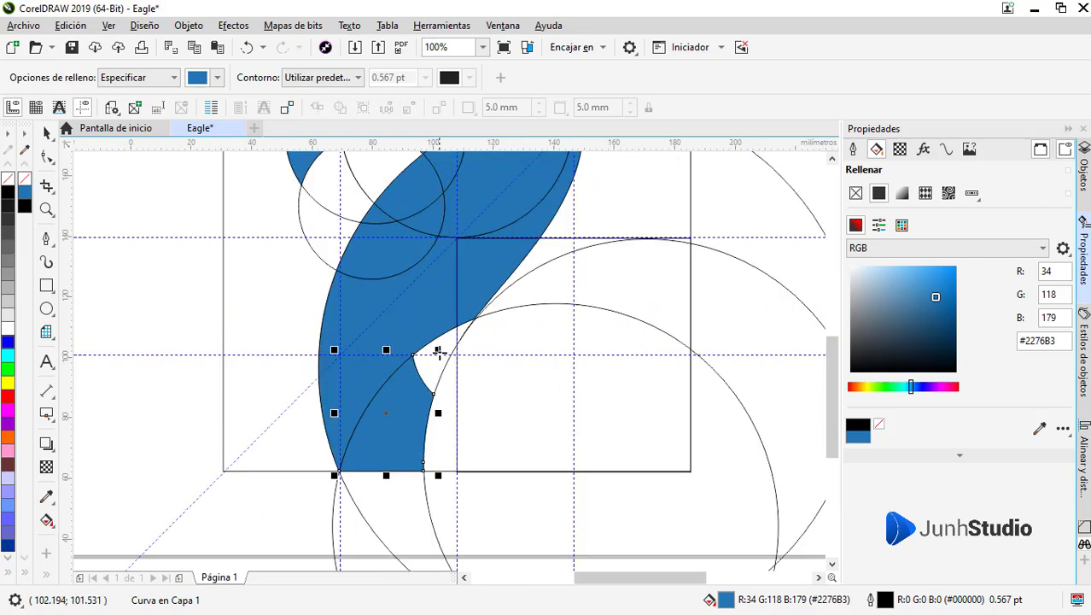
key("ctrl+z")
left_click(431, 359)
left_click(463, 324)
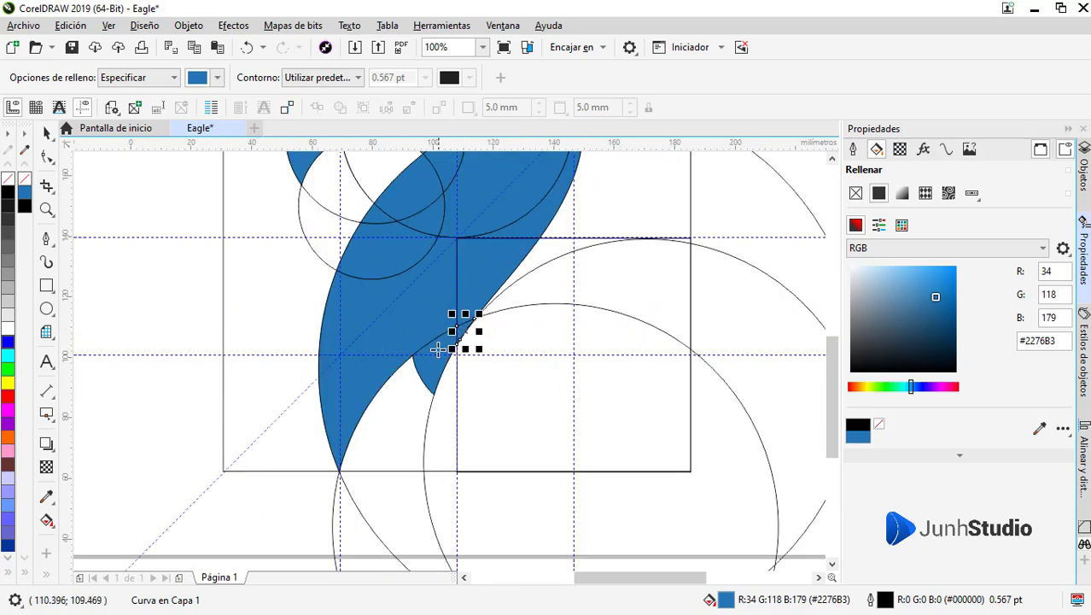
scroll(438, 348, "down", 2)
key("Escape")
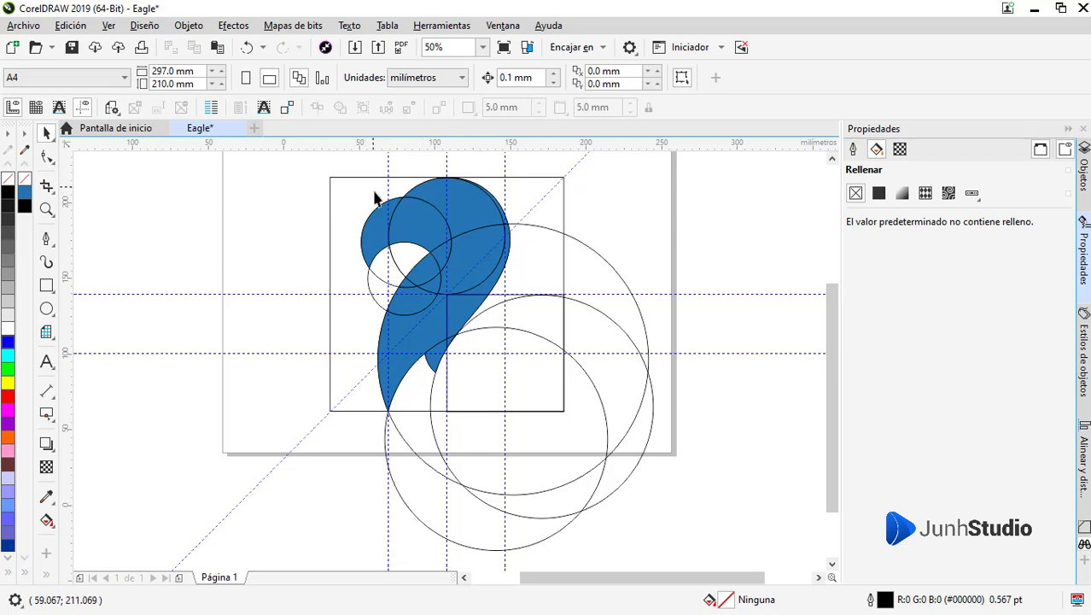
Delete the large and small construction circles and the overlapping ellipse
left_click(537, 247)
key("Delete")
left_click(543, 309)
key("Delete")
left_click(502, 385)
key("Delete")
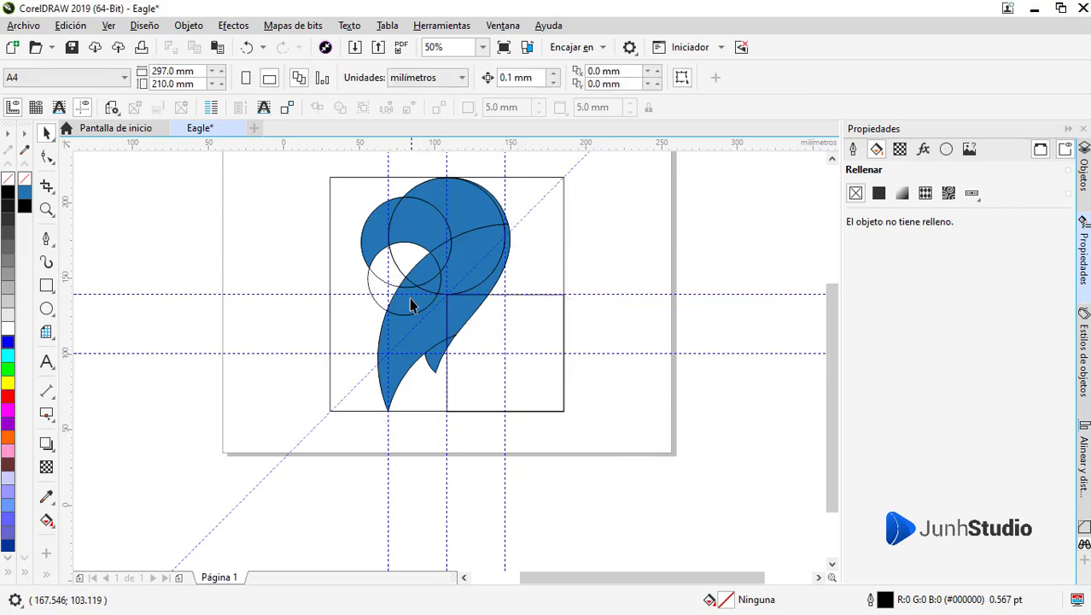
left_click(391, 276)
key("Delete")
left_click(391, 275)
key("Delete")
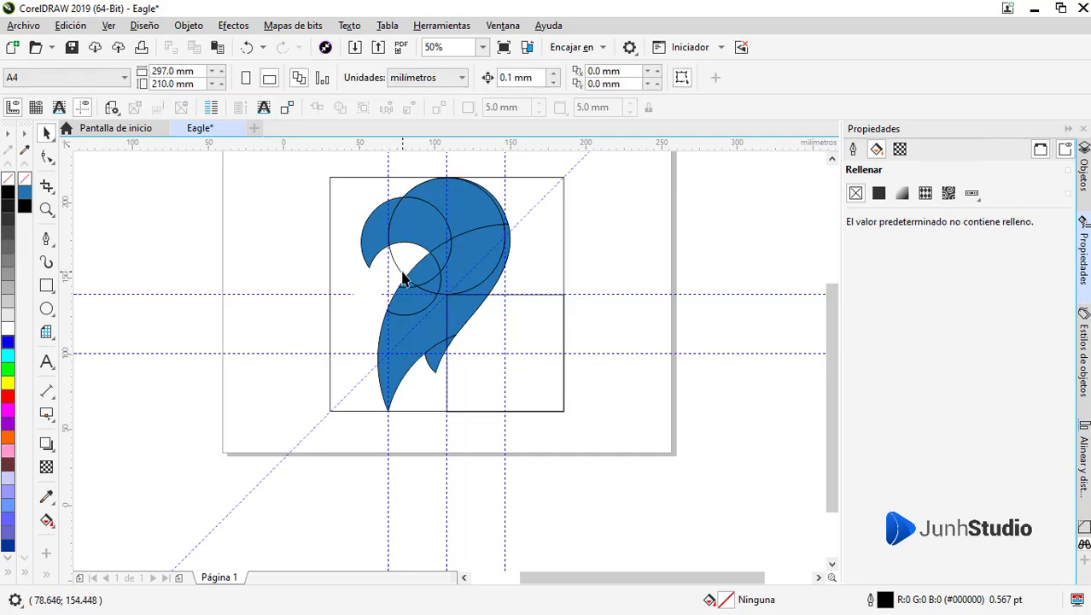
left_click(404, 278)
key("Delete")
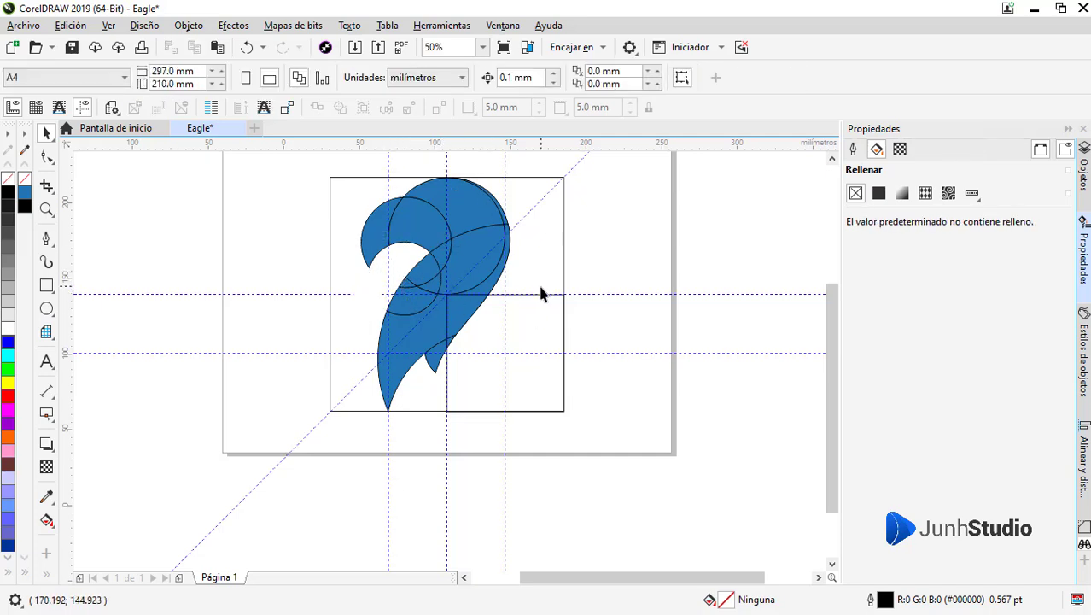
Delete the small and large construction rectangles and the diagonal guideline
left_click(540, 293)
key("Delete")
left_click(523, 179)
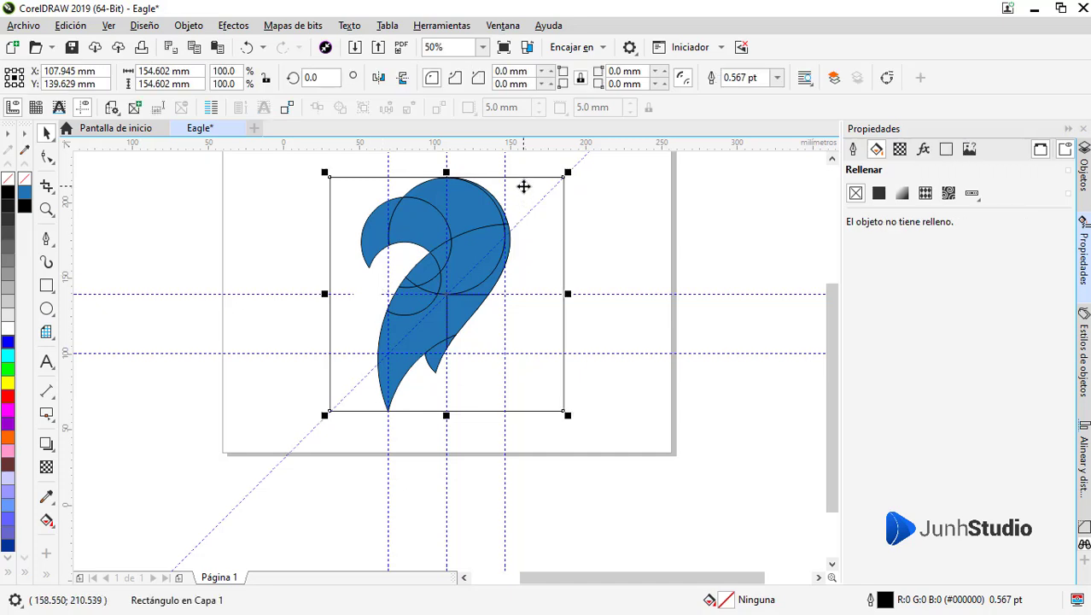
key("Delete")
left_click(536, 205)
key("Delete")
Delete the two vertical and two horizontal guidelines
left_click(445, 163)
key("Delete")
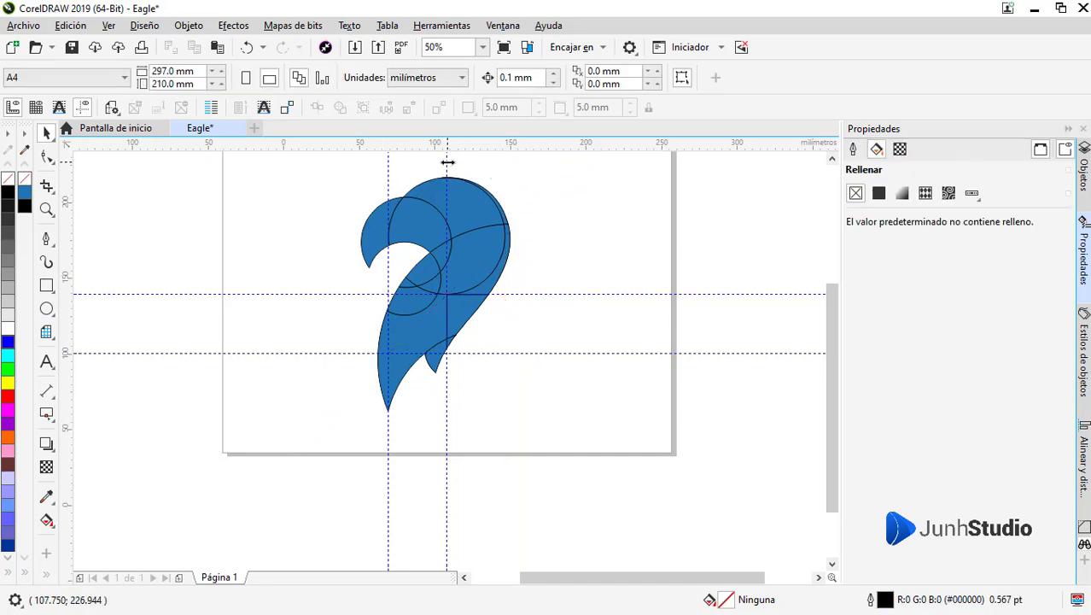
left_click(389, 166)
key("Delete")
left_click(526, 294)
key("Delete")
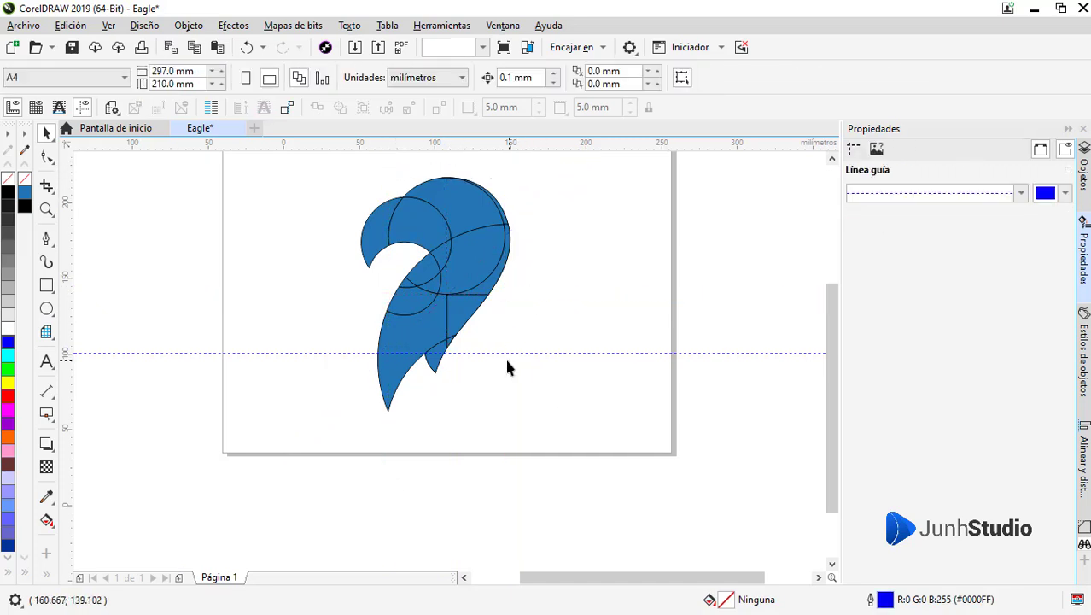
left_click(507, 354)
key("Delete")
Remove the black outlines from all the blue eagle pieces using the No Color swatch
scroll(475, 325, "down", 2)
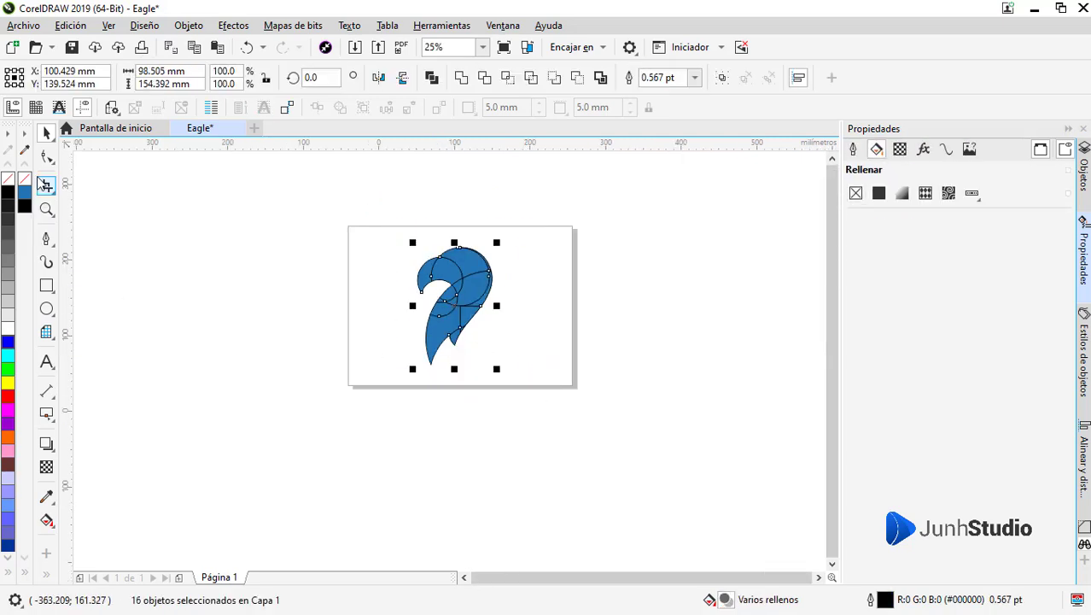
scroll(470, 280, "up", 1)
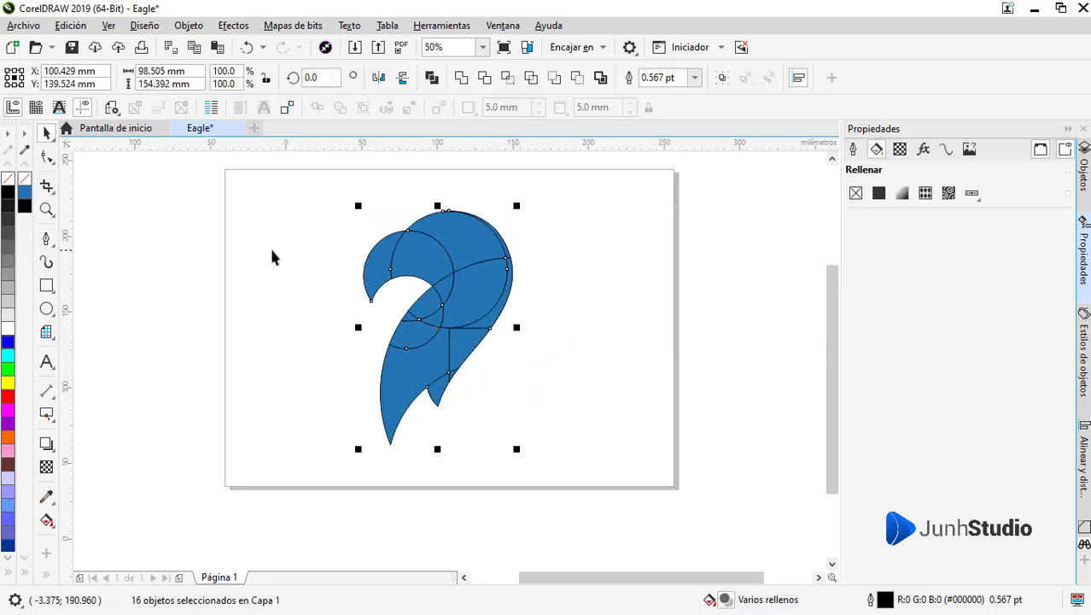
right_click(24, 180)
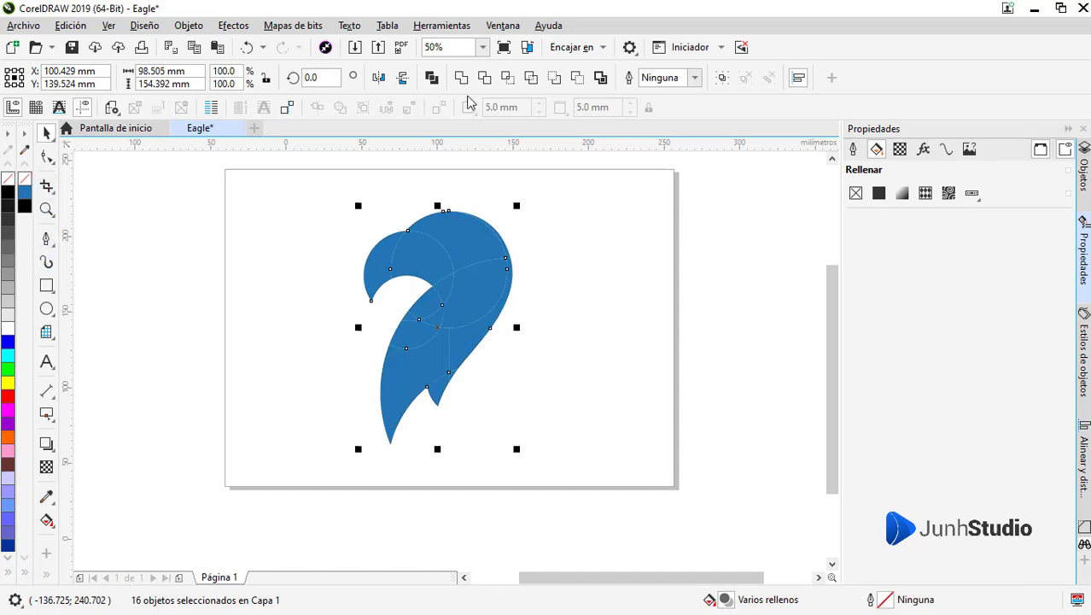
Select the small triangle piece in the notch together with the eagle body
left_click(510, 264)
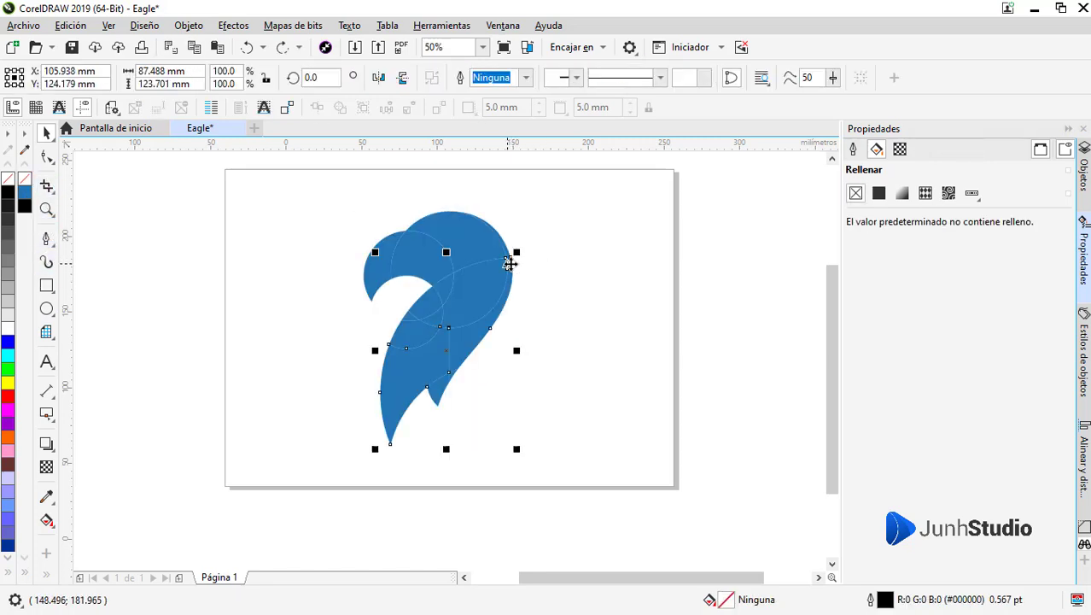
scroll(510, 263, "up", 1)
left_click_drag(450, 408, 545, 454)
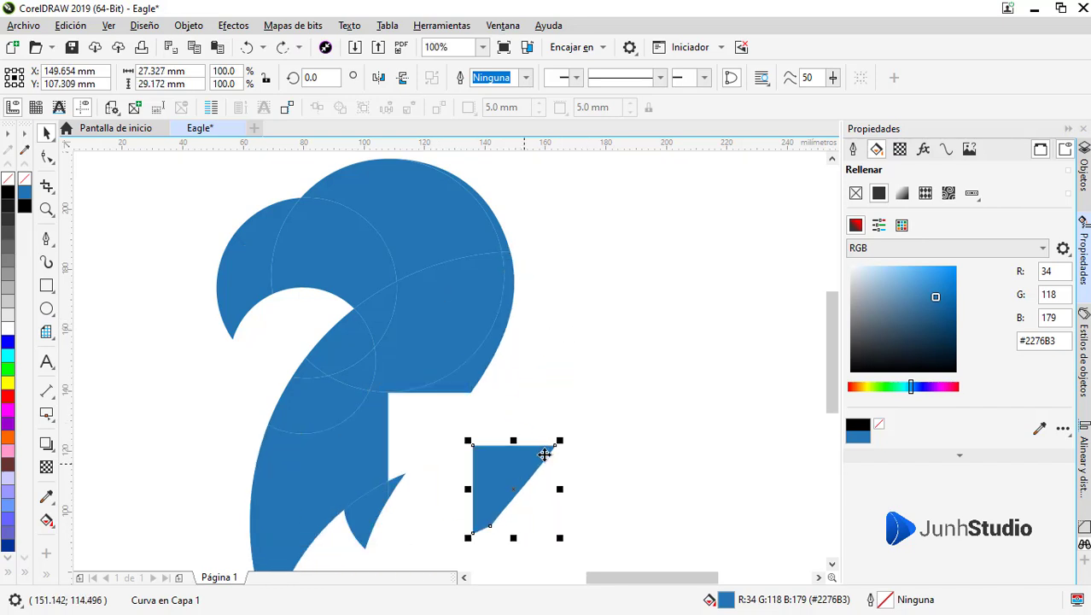
key("ctrl+z")
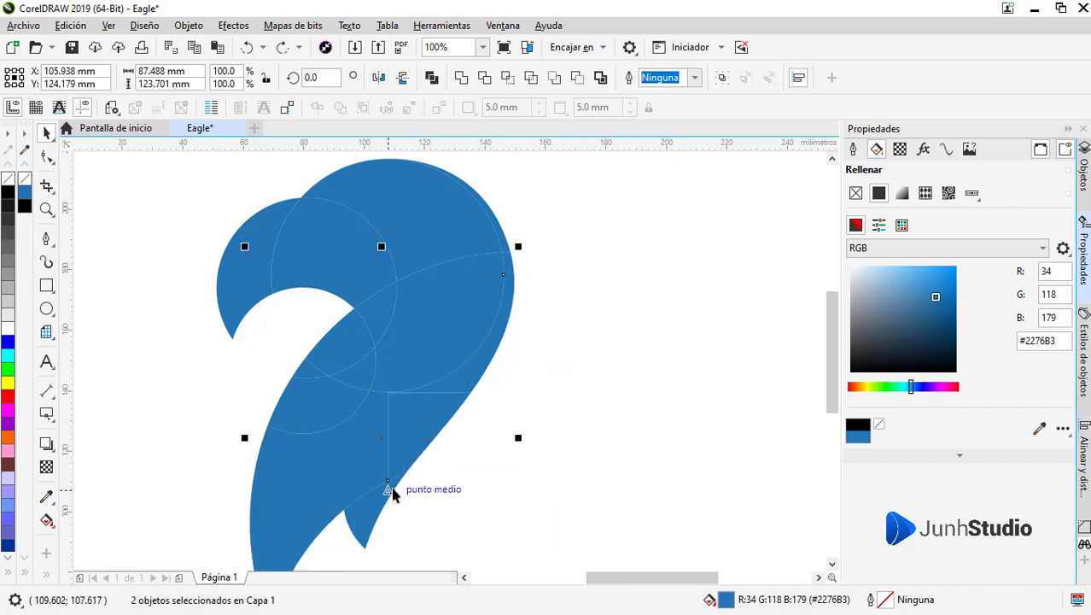
left_click_drag(373, 520, 480, 435)
scroll(479, 435, "down", 1)
left_click(453, 379, "shift")
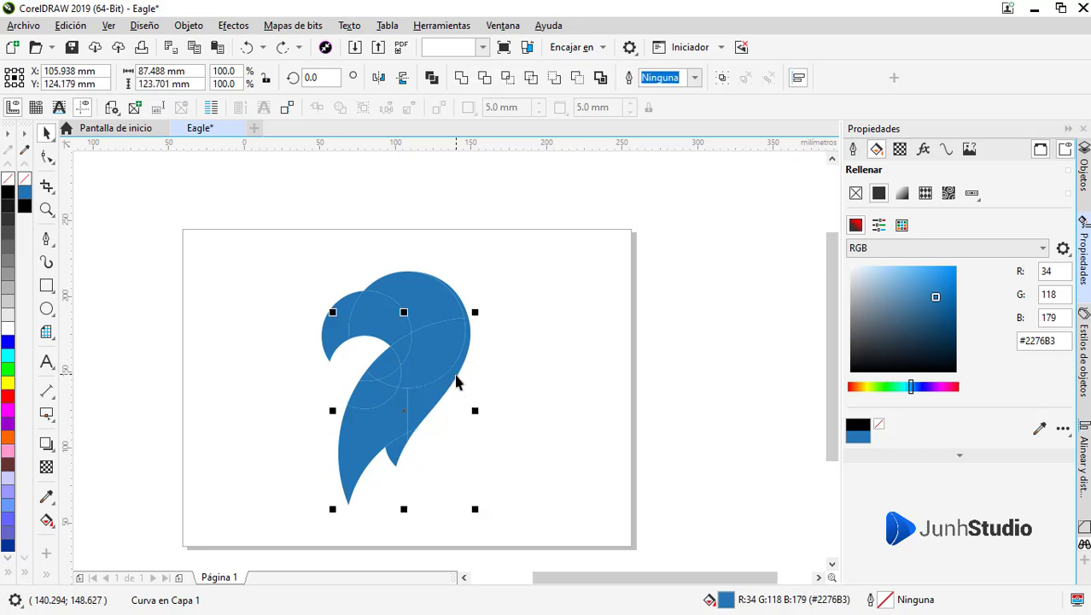
scroll(397, 472, "up", 2)
scroll(418, 384, "down", 1)
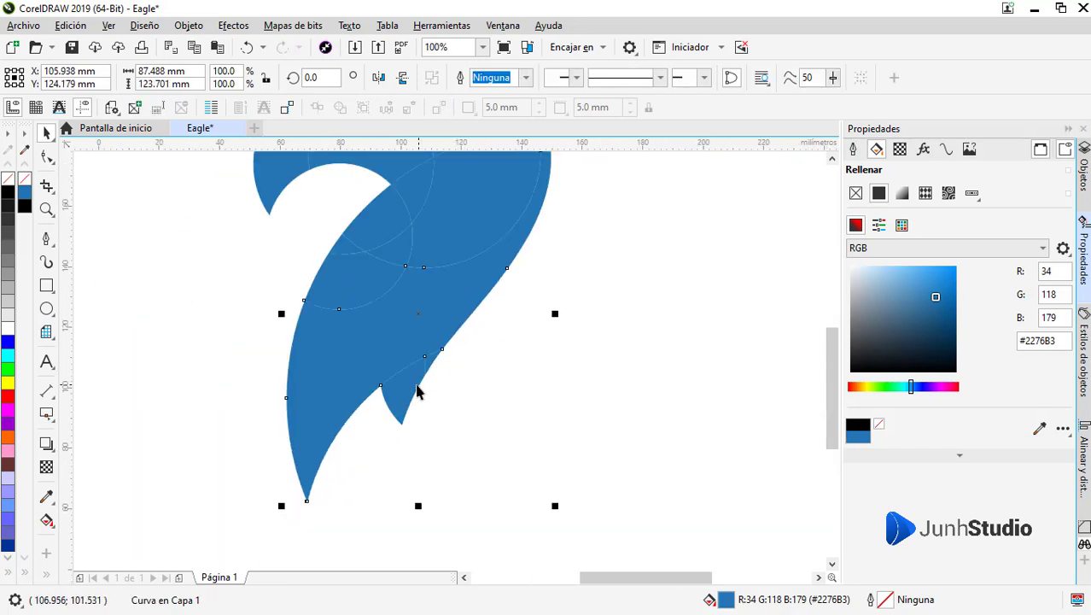
Weld the triangle piece into the eagle body
left_click(461, 78)
scroll(429, 378, "up", 1)
scroll(428, 377, "up", 1)
key("ctrl+z")
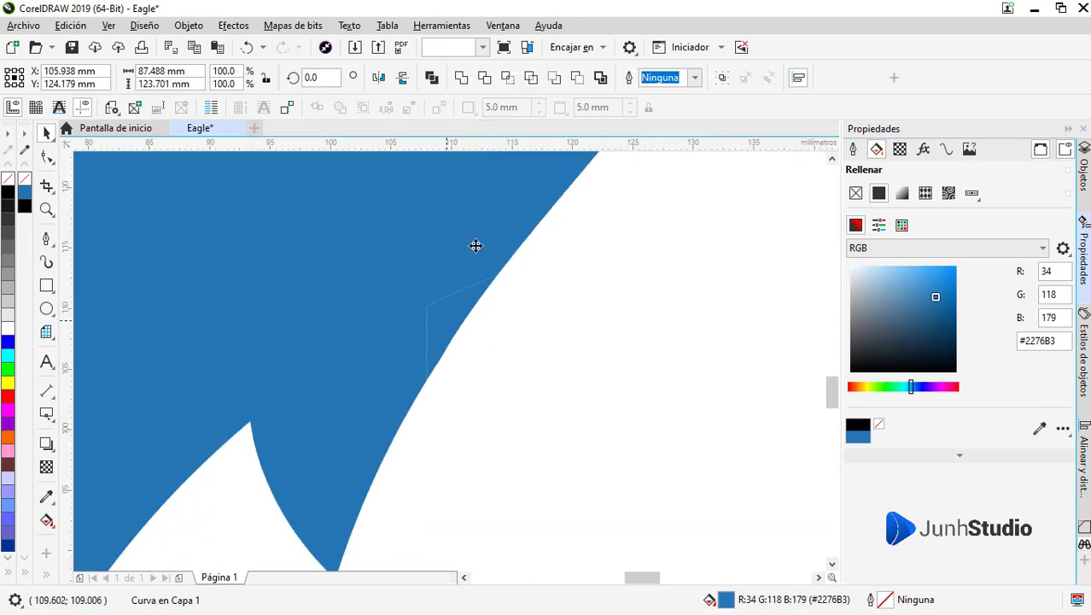
key("ctrl+shift+z")
scroll(465, 357, "down", 3)
scroll(533, 223, "up", 1)
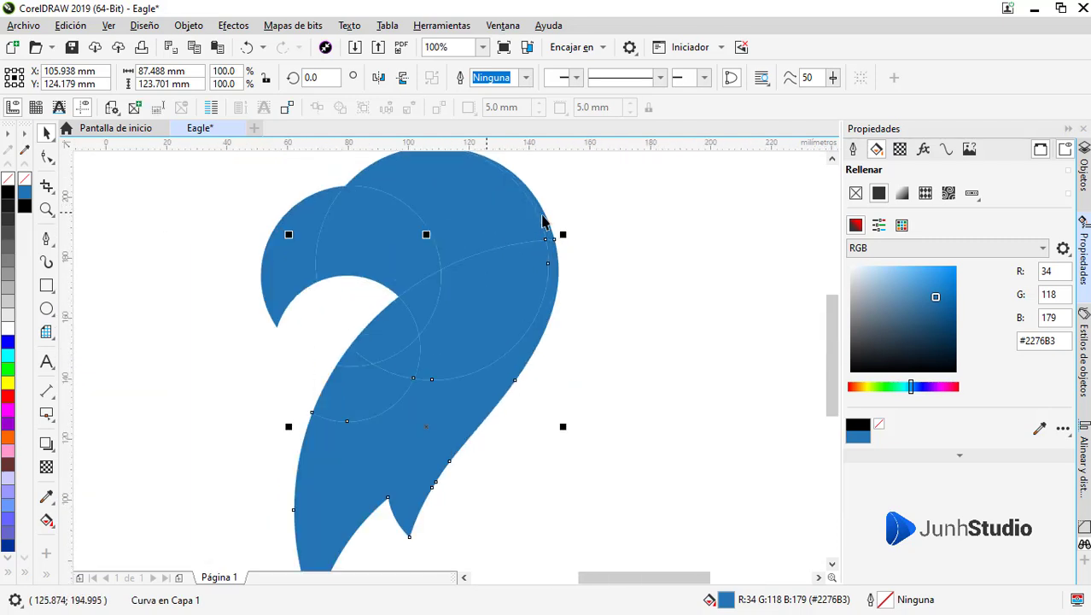
Weld the inner head piece into the tall eagle body curve
left_click(545, 224)
key("ctrl+z")
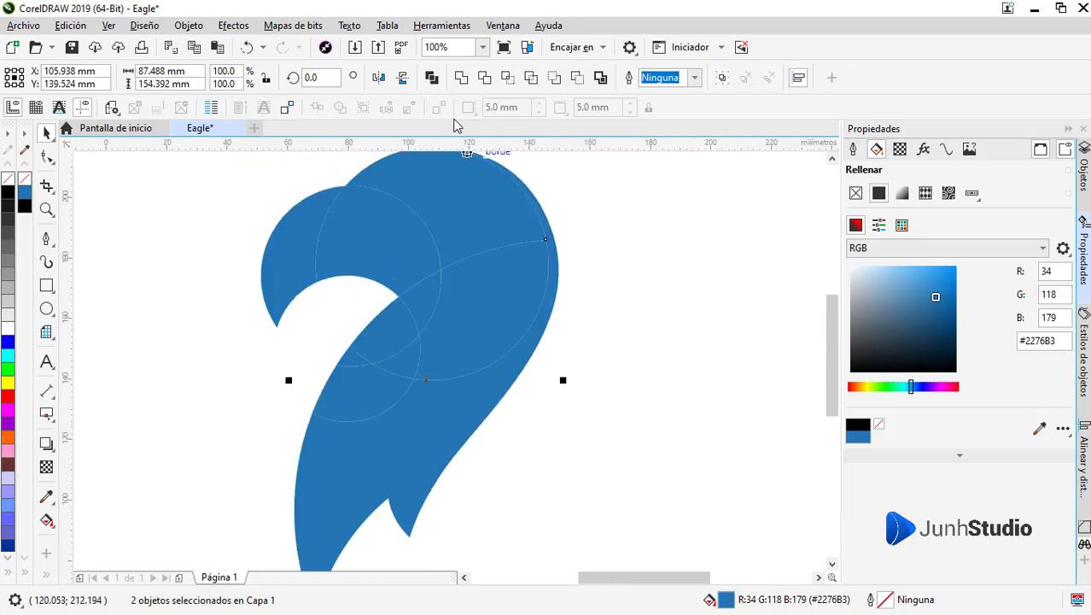
key("ctrl+shift+z")
key("ctrl+z")
key("ctrl+shift+z")
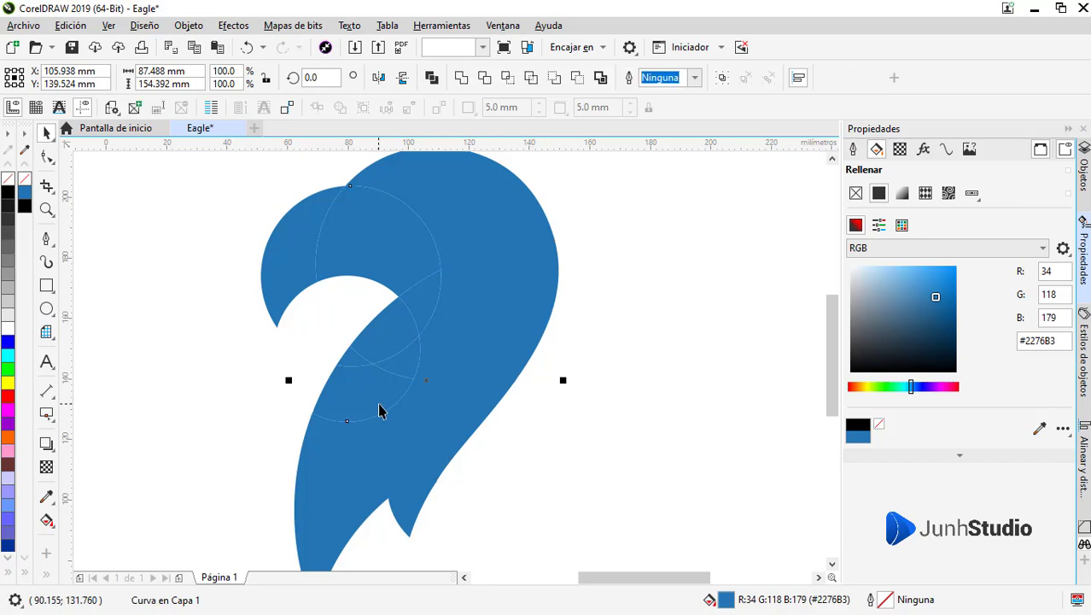
key("ctrl+z")
left_click(461, 79)
key("ctrl+z")
key("ctrl+shift+z")
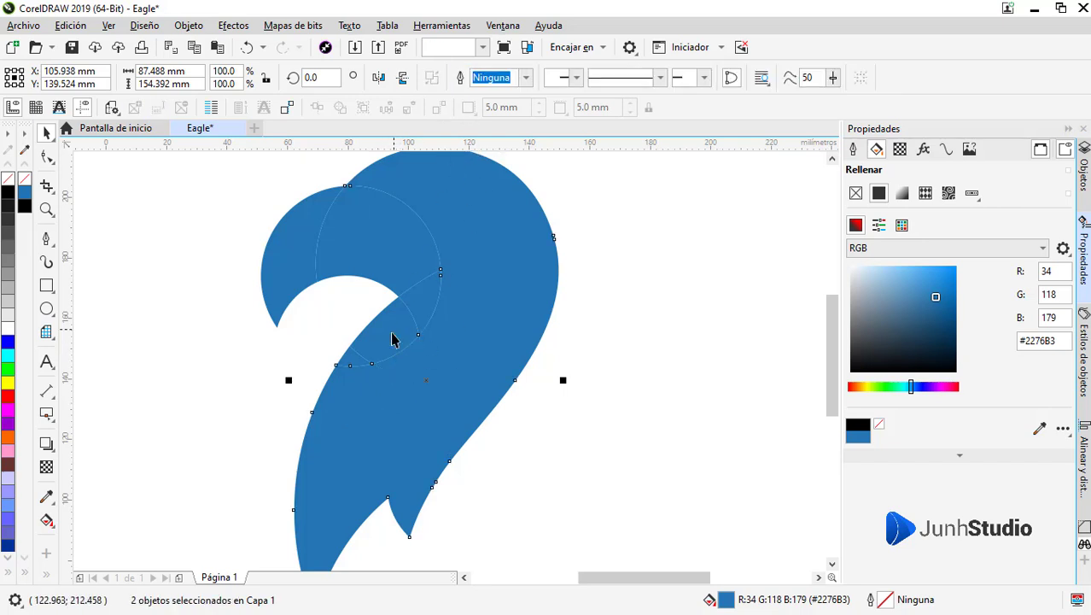
key("ctrl+z")
key("ctrl+shift+z")
key("Escape")
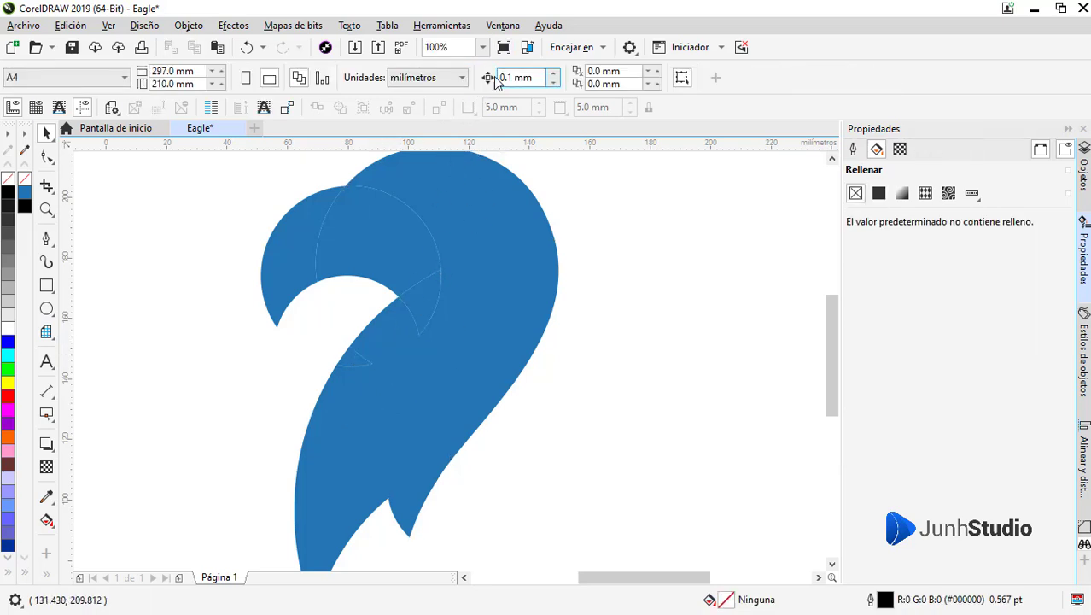
Weld the last remaining head piece to the body, leaving a single eagle silhouette curve
left_click(357, 365)
left_click(427, 300, "shift")
key("ctrl+shift+z")
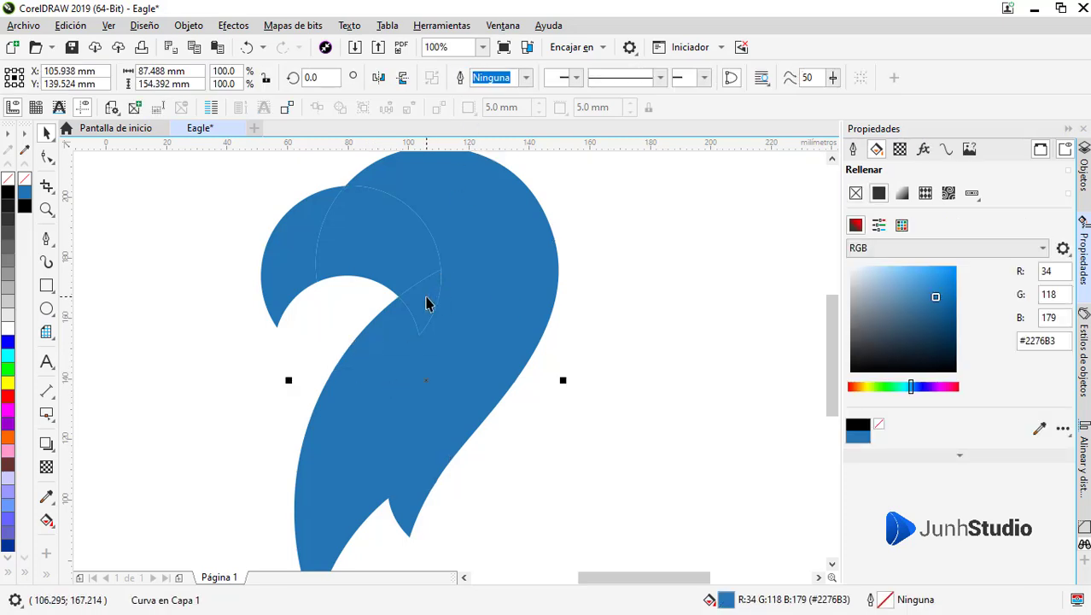
key("ctrl+z")
key("ctrl+shift+z")
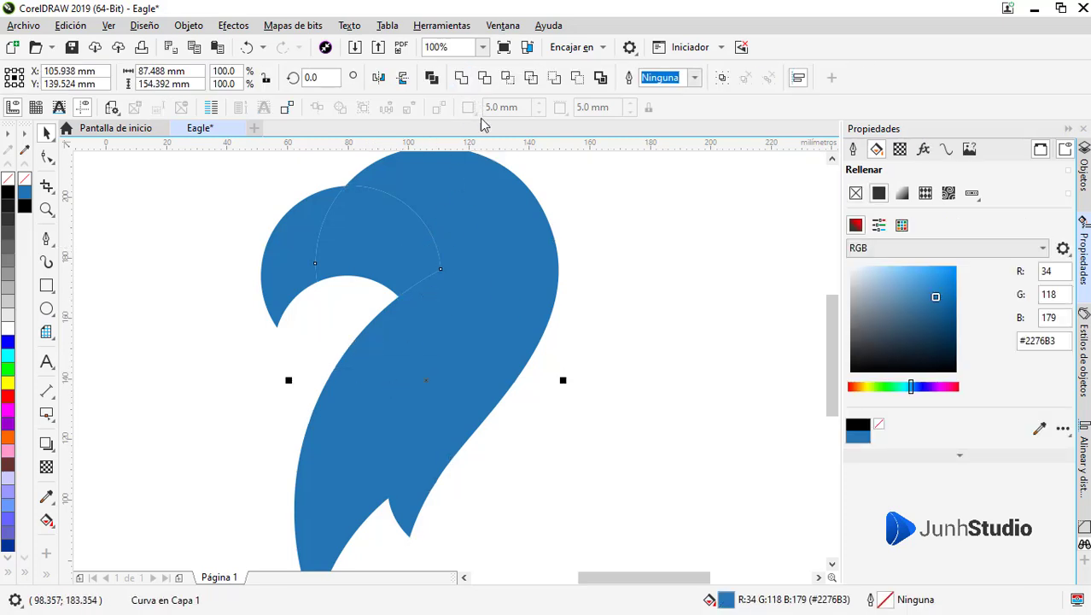
key("ctrl+z")
left_click(461, 77)
scroll(461, 239, "down", 2)
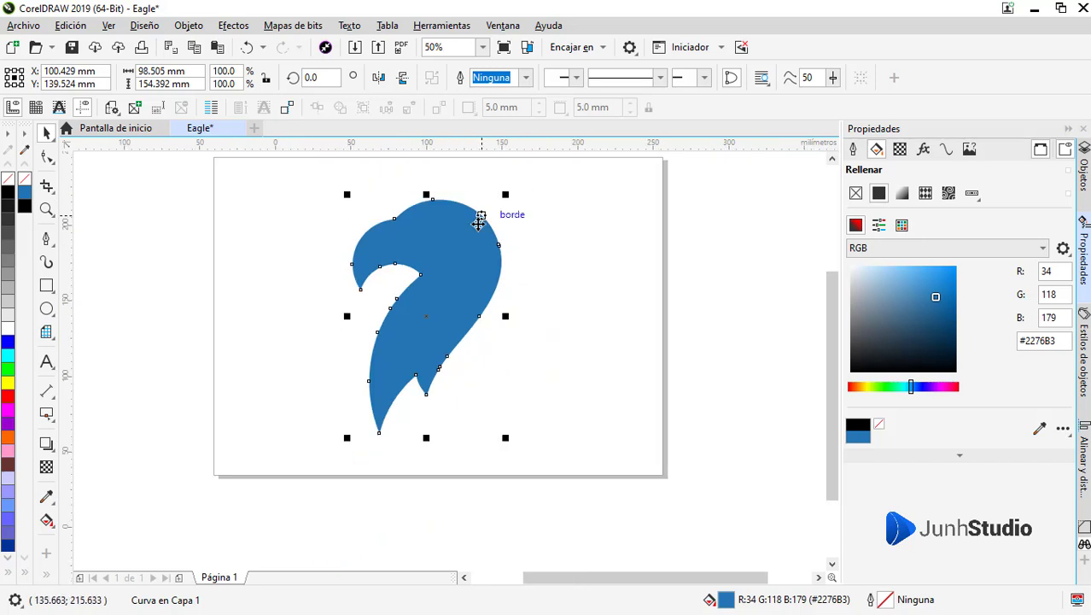
left_click(598, 384)
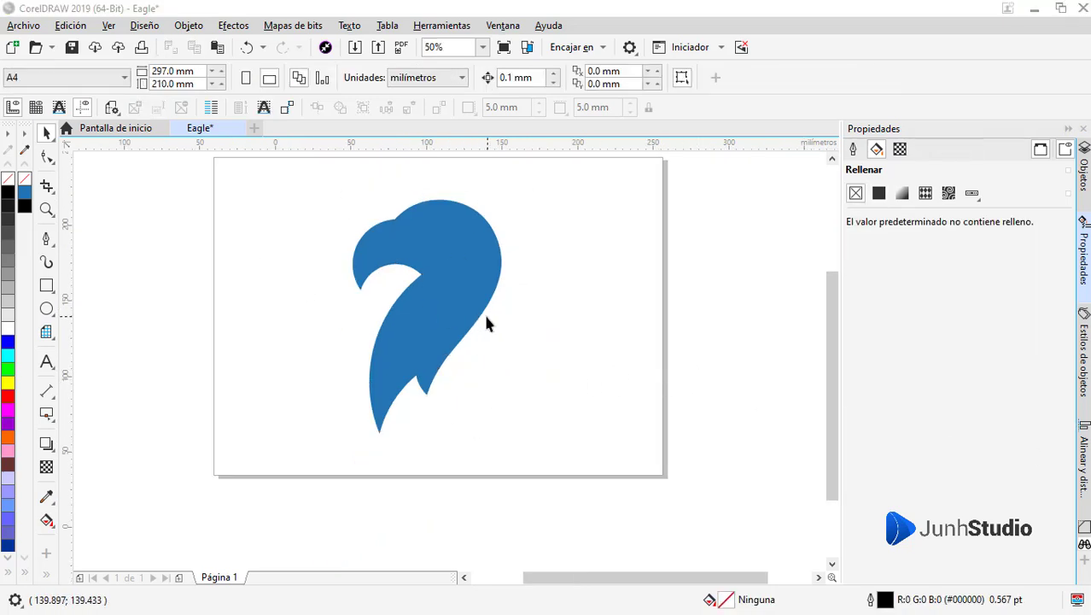
left_click(455, 314)
scroll(410, 228, "up", 1)
key("F5")
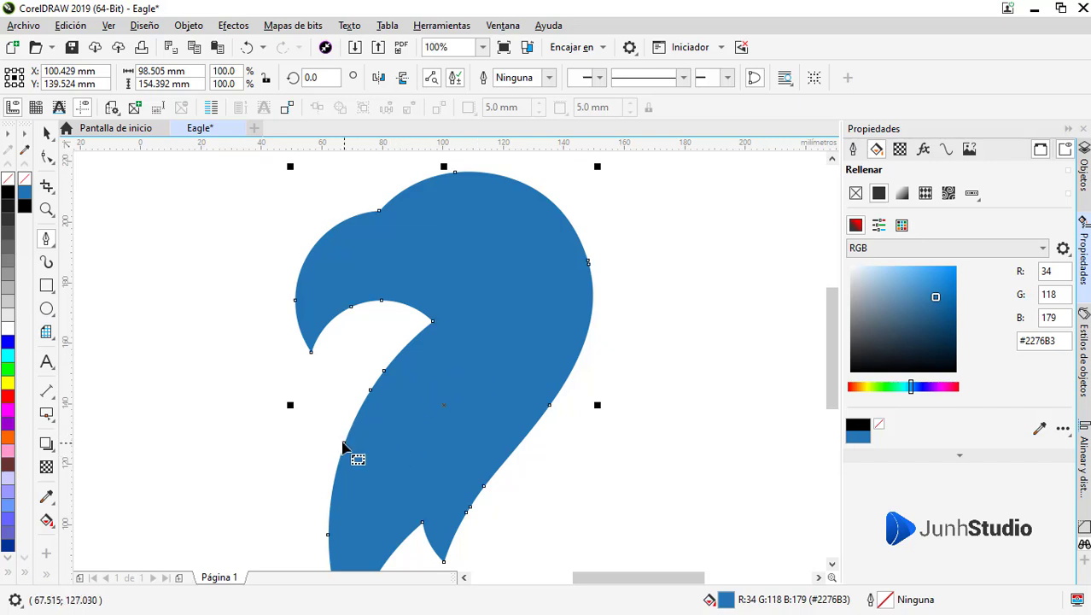
Draw a Bézier line from the neck's left edge, curving up with a midway step, to the right edge
left_click(333, 443)
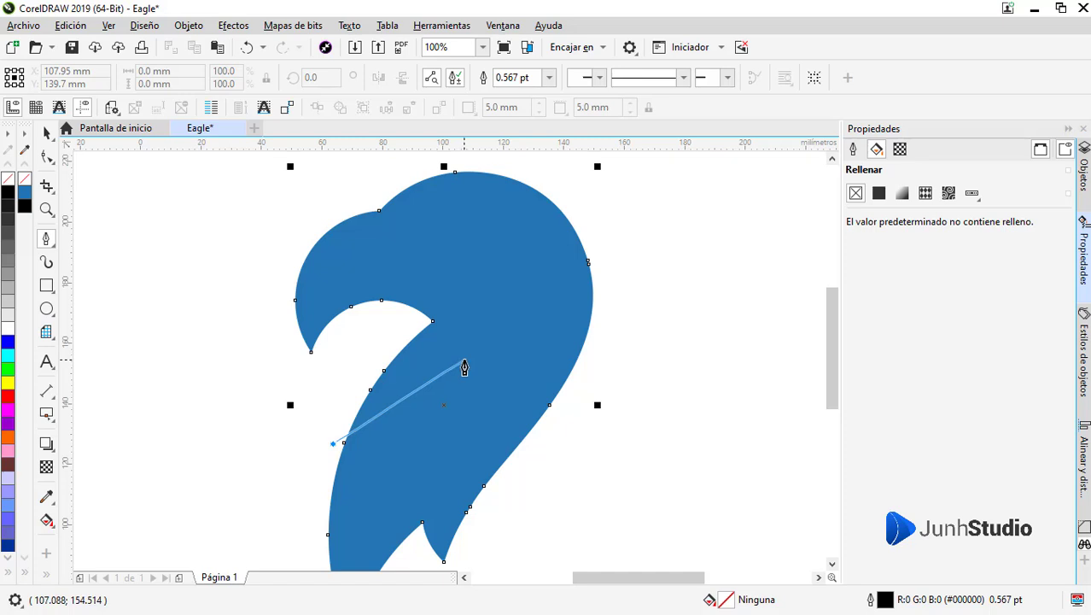
left_click_drag(477, 354, 539, 355)
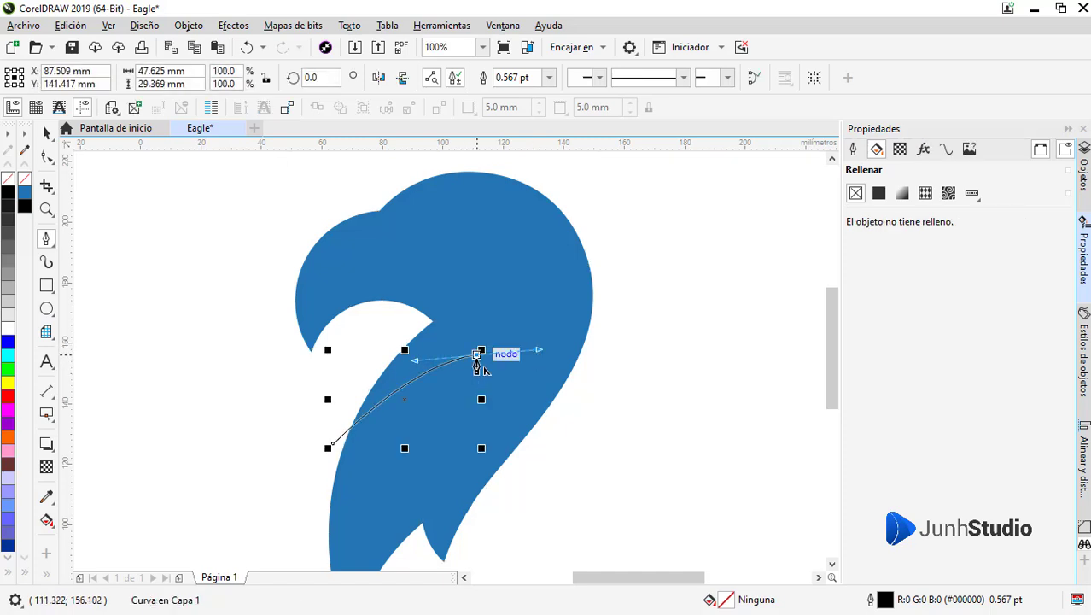
left_click(477, 370)
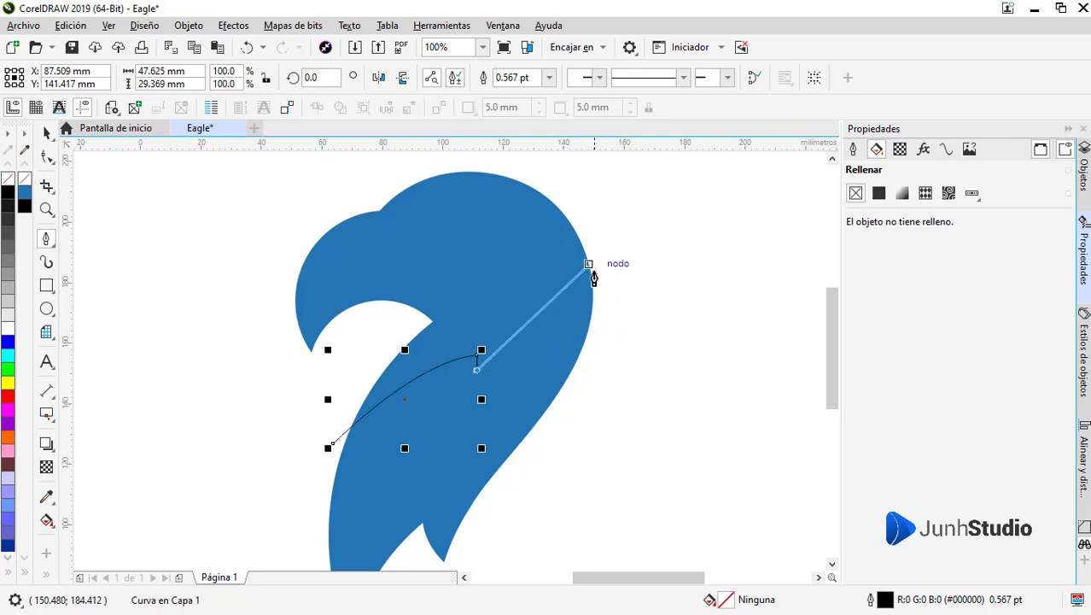
left_click_drag(592, 281, 636, 220)
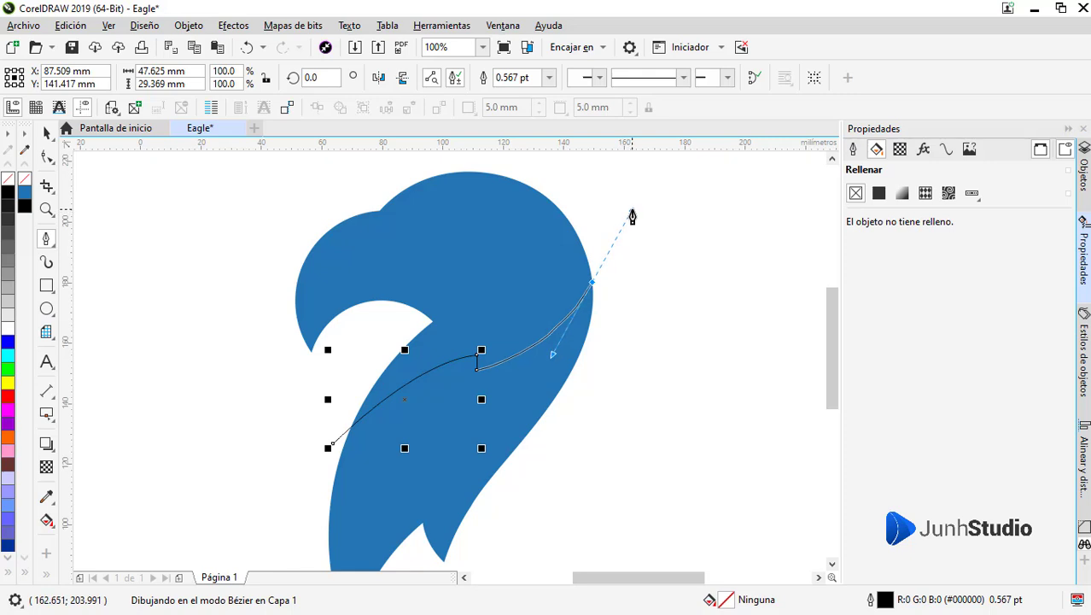
left_click_drag(632, 216, 636, 215)
scroll(559, 314, "down", 2)
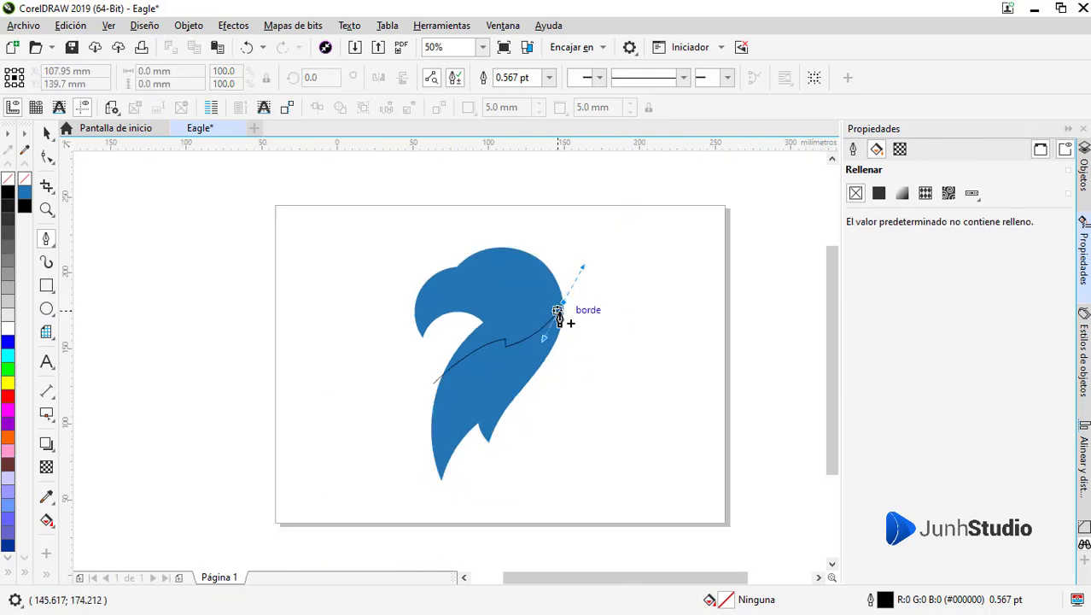
scroll(599, 307, "up", 2)
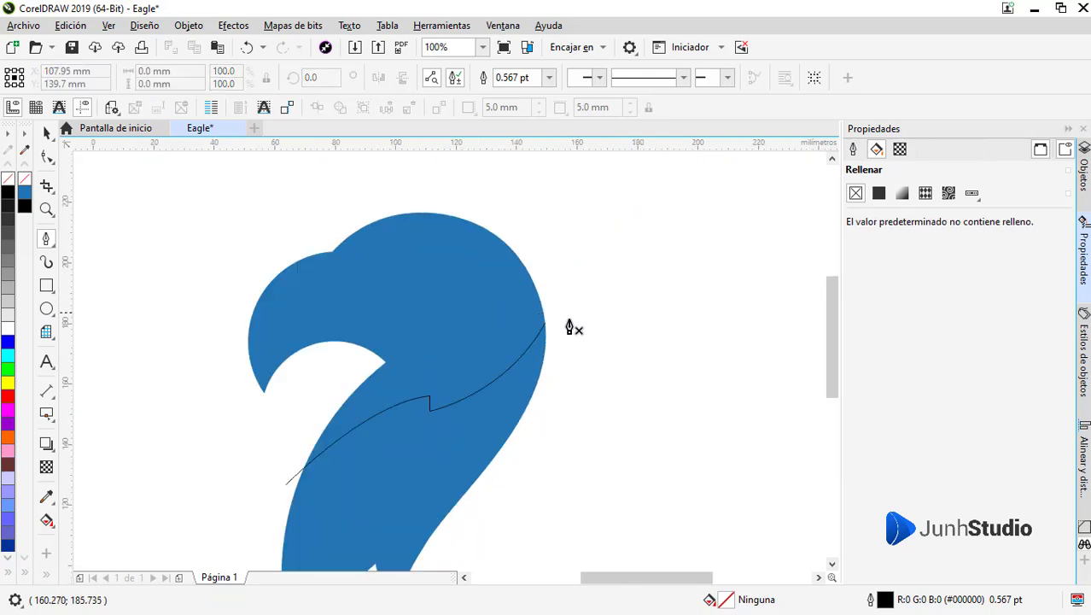
key("space")
Place a copy of the line slightly lower and shift its step node left to match the zigzag
left_click_drag(465, 402, 466, 420)
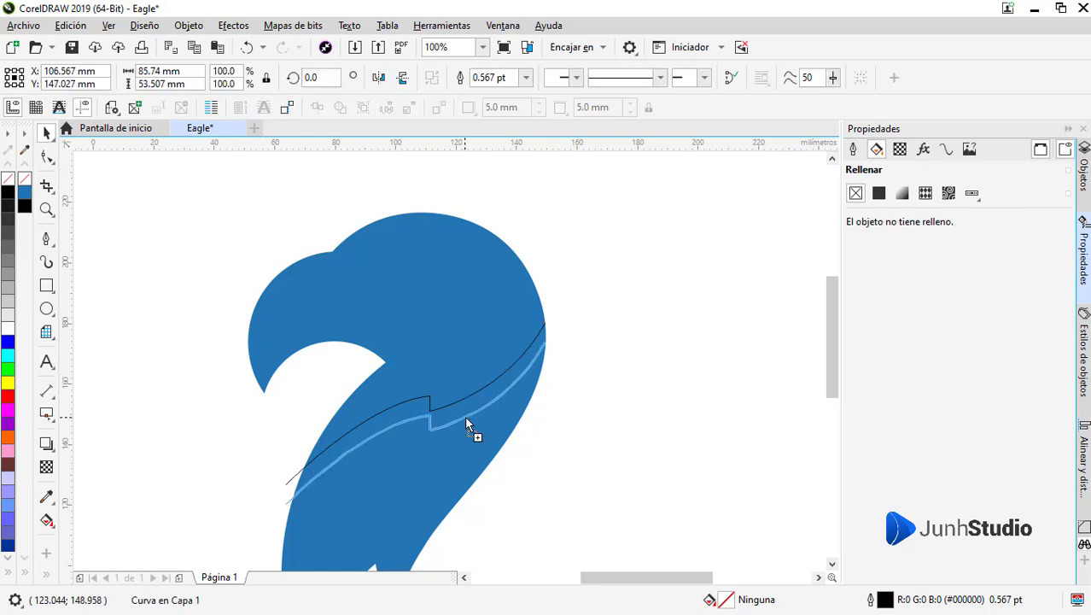
key("F10")
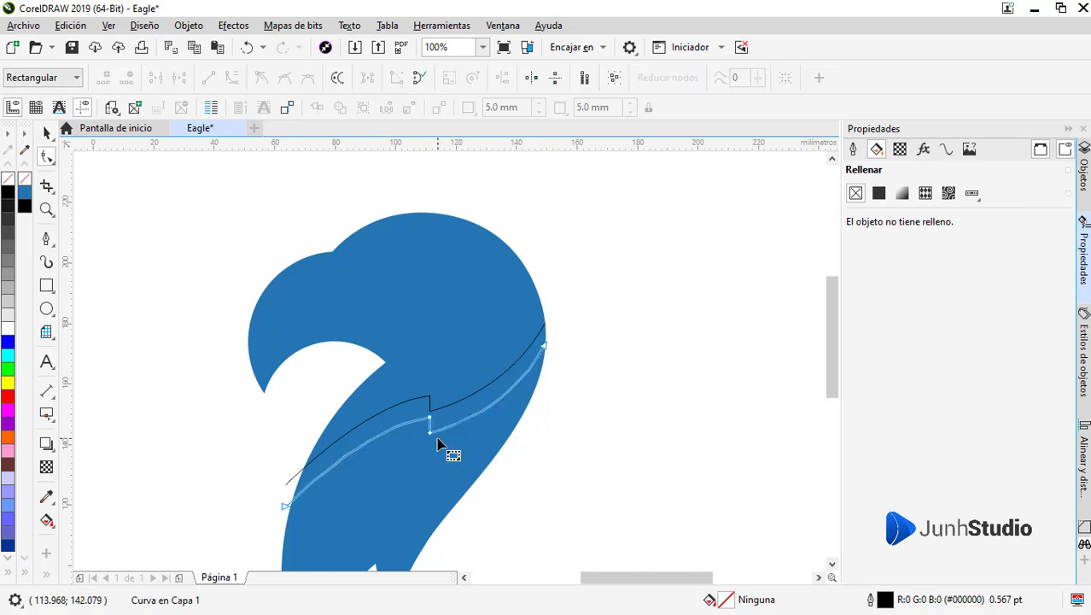
scroll(437, 439, "up", 4)
left_click(403, 418)
left_click_drag(410, 418, 346, 432)
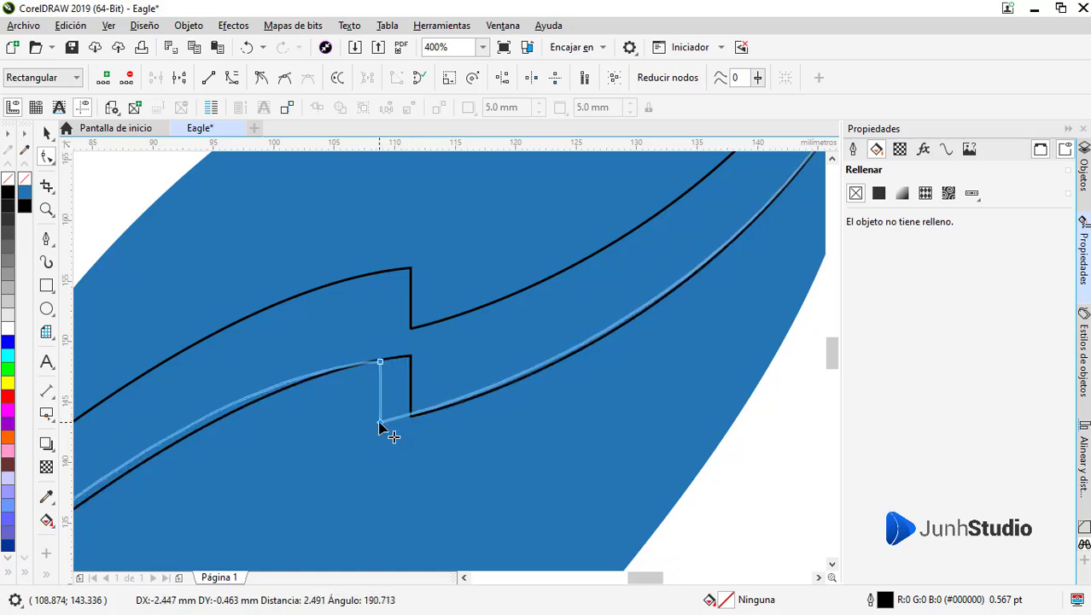
scroll(422, 373, "down", 2)
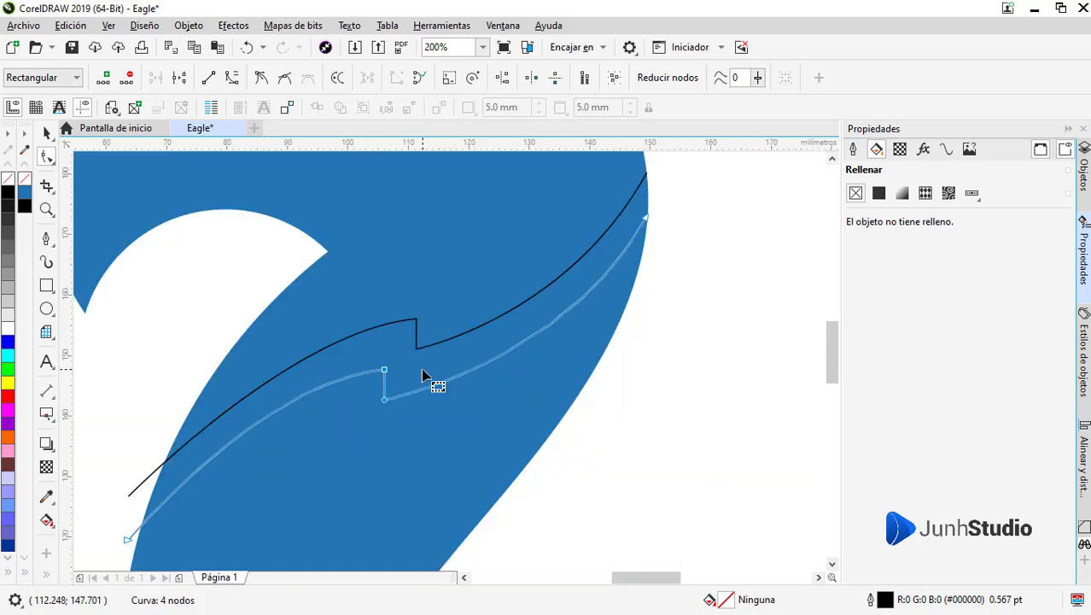
Pull the lower curve's left end past the neck's edge and adjust its bend
left_click(127, 538)
mouse_move(259, 382)
left_mouse_down()
mouse_move(126, 499)
mouse_move(139, 480)
left_mouse_up()
left_click_drag(288, 348, 263, 349)
left_click_drag(131, 539, 128, 550)
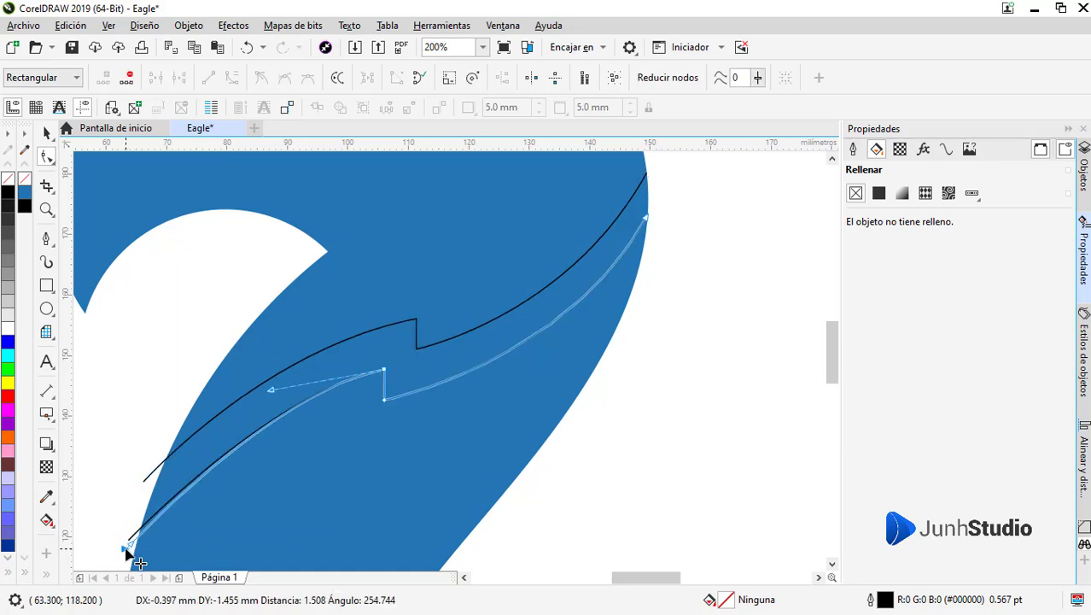
Reposition the lower curve's upper-right end node and refine its curvature
scroll(457, 319, "up", 2)
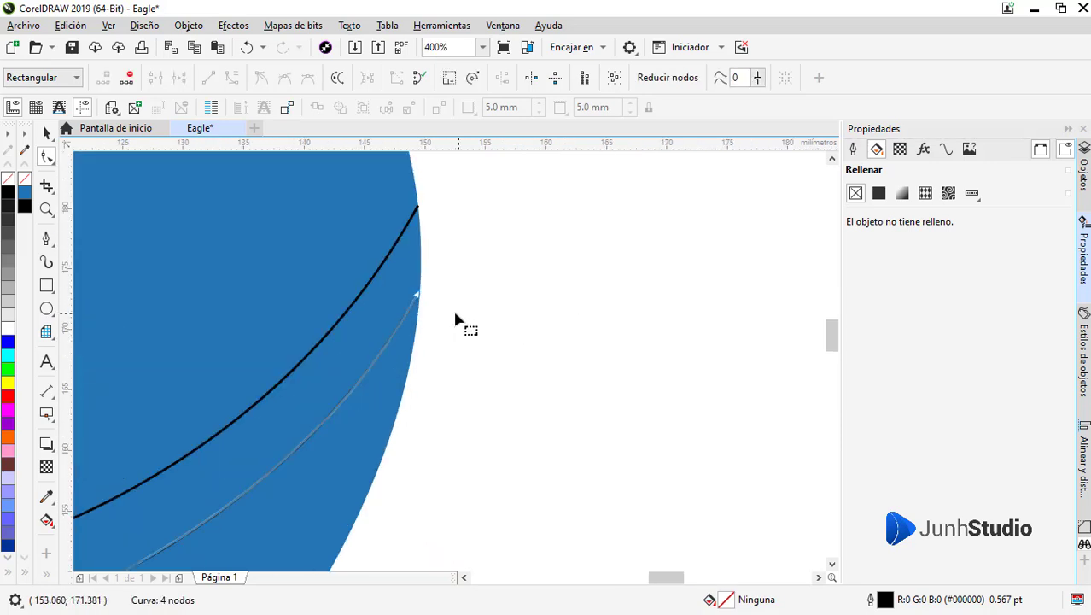
left_click_drag(419, 301, 443, 297)
scroll(432, 311, "down", 2)
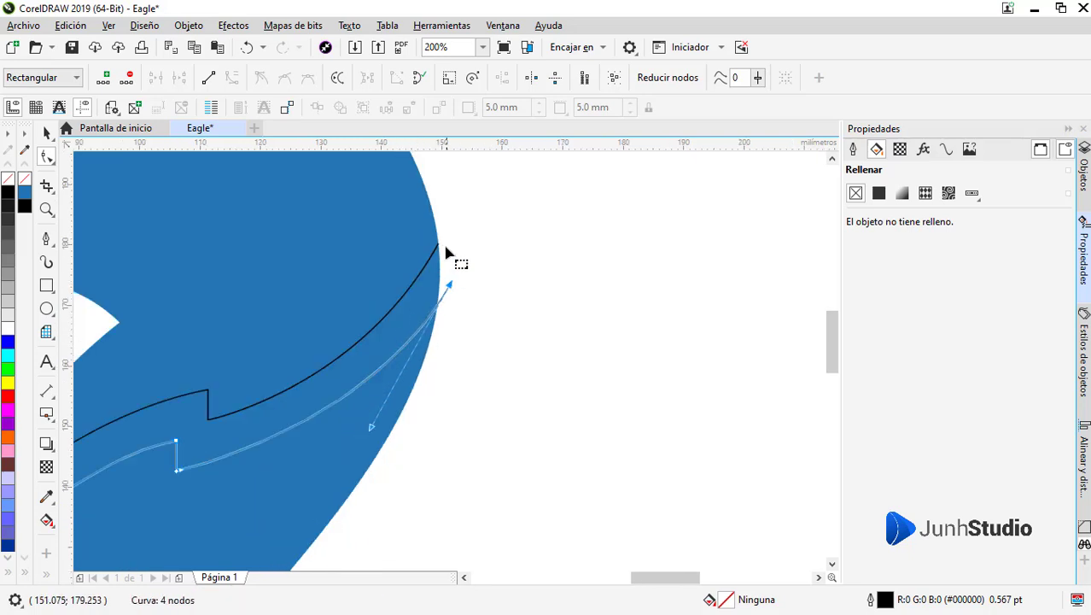
left_click_drag(373, 430, 379, 431)
scroll(397, 371, "down", 2)
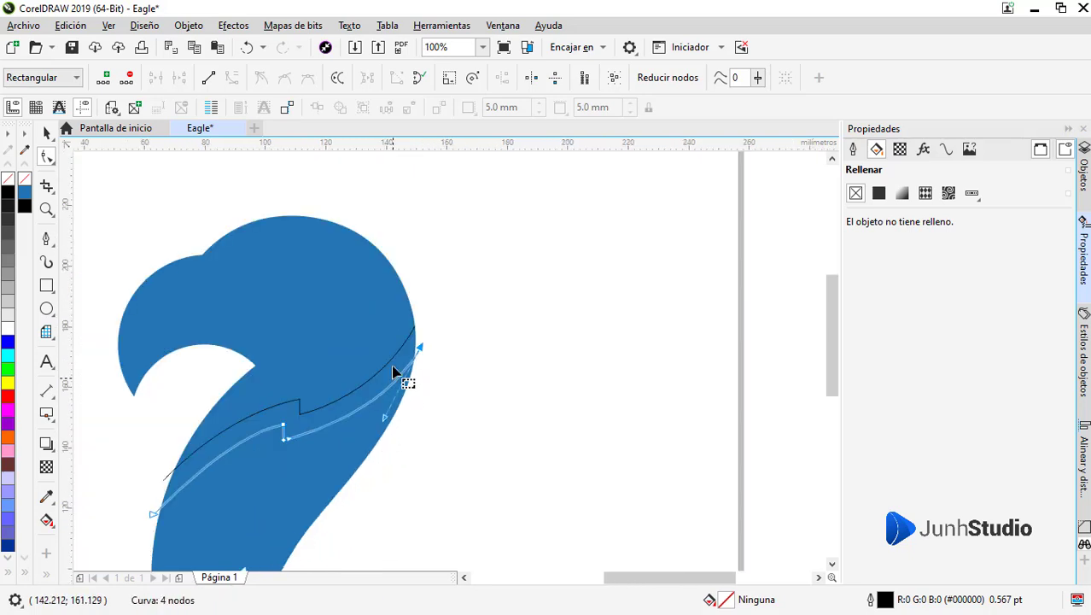
scroll(418, 341, "up", 2)
Extend the other curve's upper end past the eagle's edge, bending it along the neck
left_click(419, 348)
left_click_drag(438, 317, 446, 308)
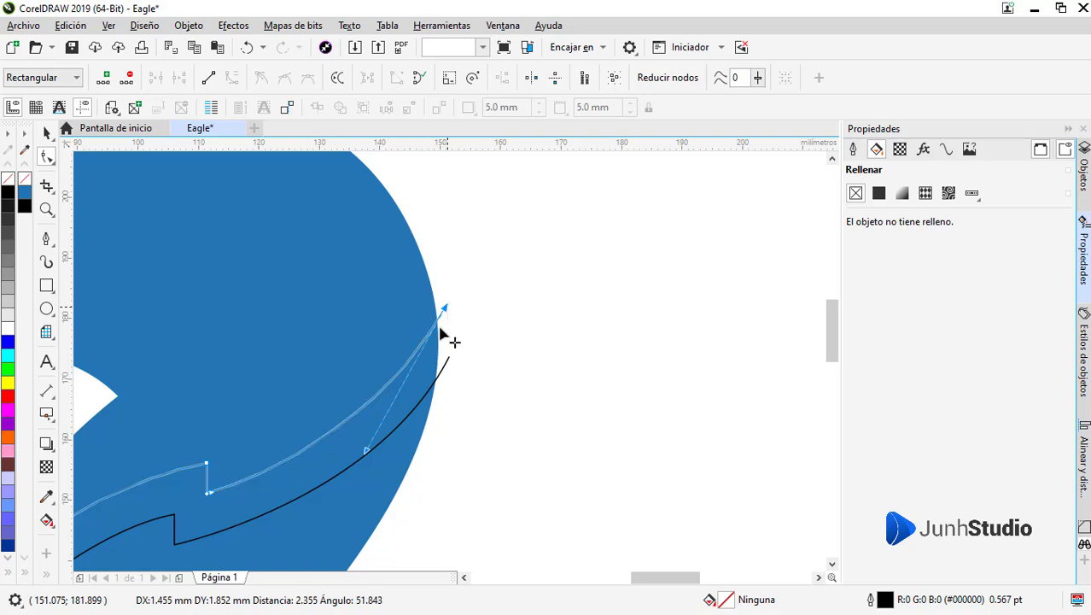
left_click_drag(365, 456, 366, 452)
key("space")
scroll(491, 343, "down", 2)
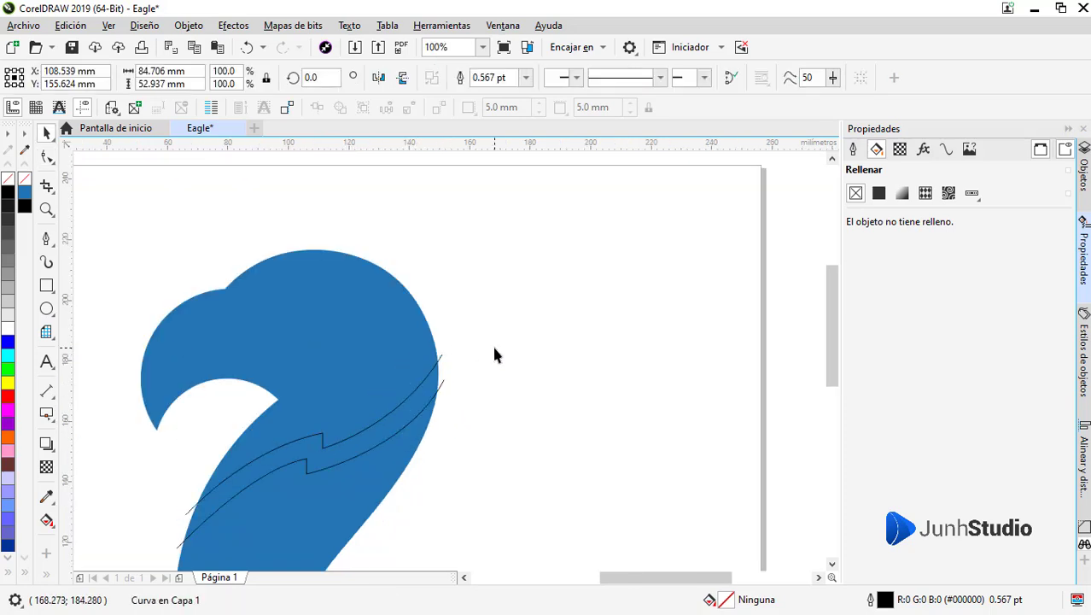
scroll(476, 389, "down", 2)
key("Escape")
Smart Fill the zigzag area between the two curves with light blue to create a band
scroll(412, 433, "up", 2)
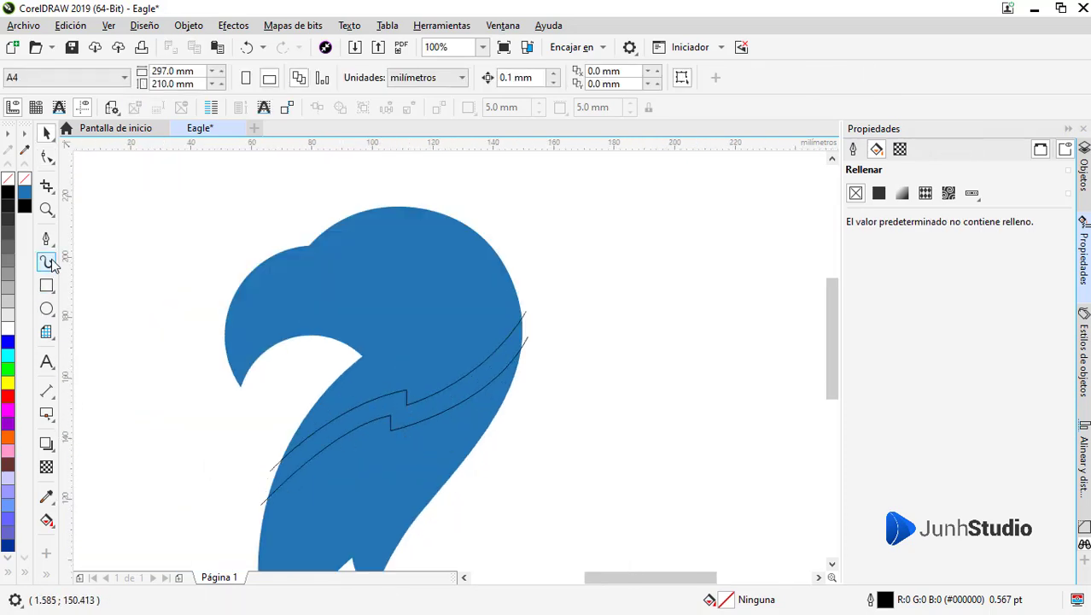
key("g")
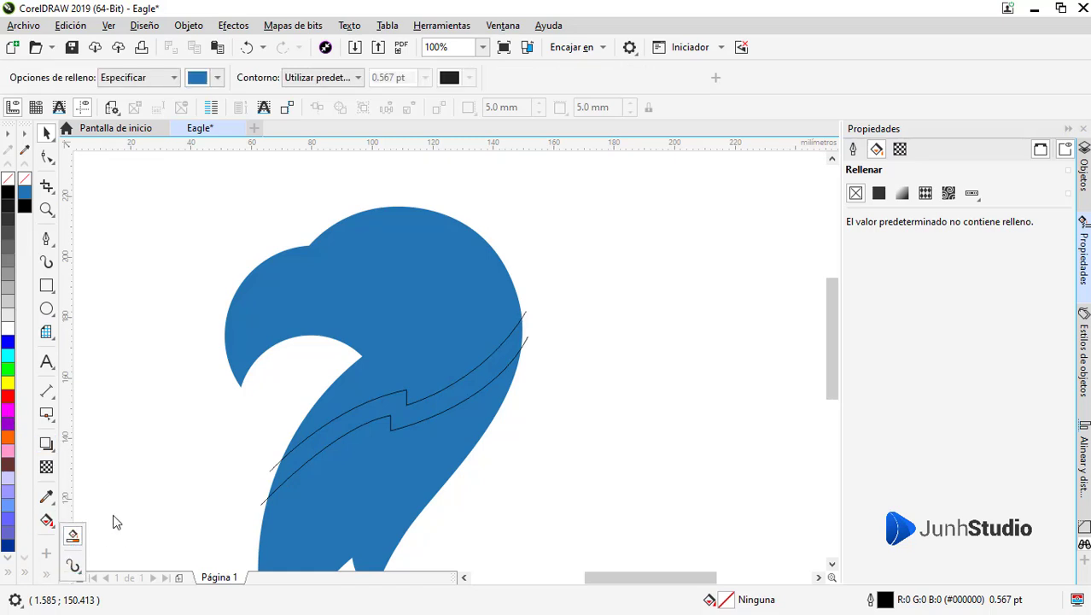
left_click(218, 78)
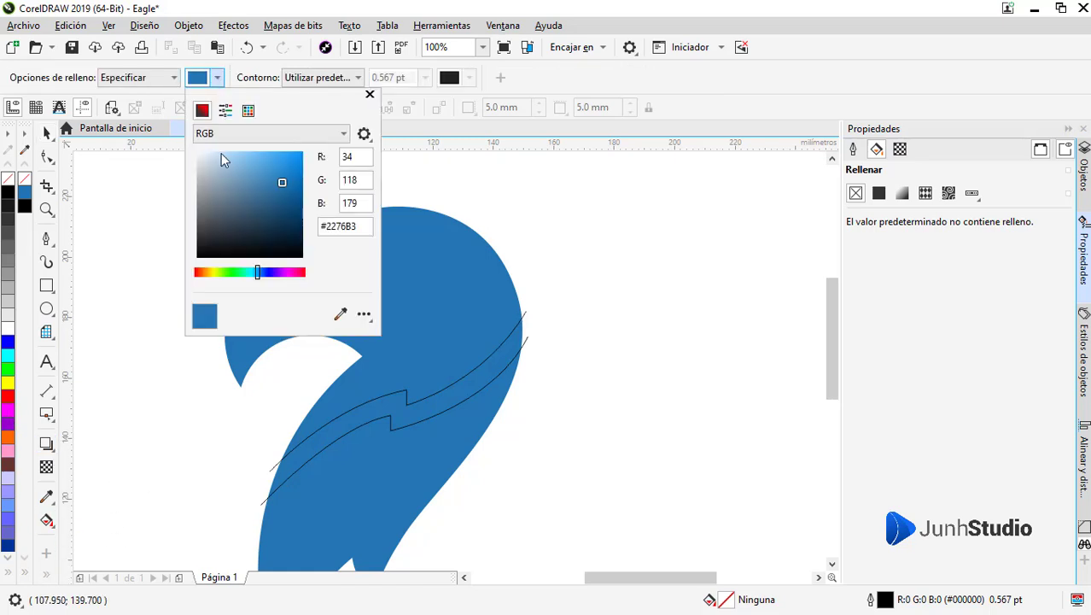
left_click(219, 154)
left_click(405, 419)
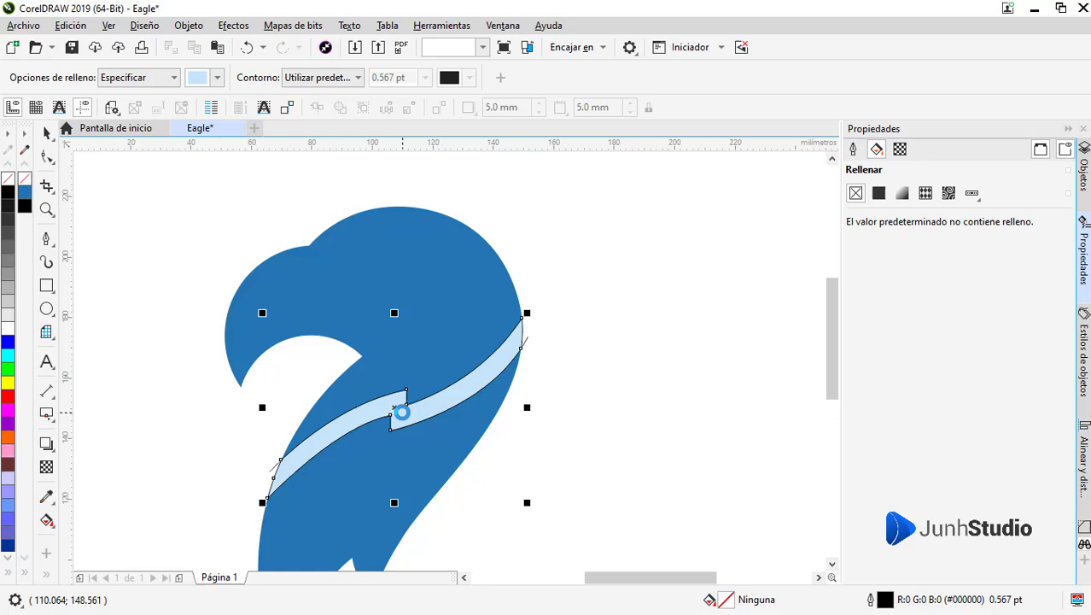
scroll(482, 350, "down", 3)
left_click(469, 367)
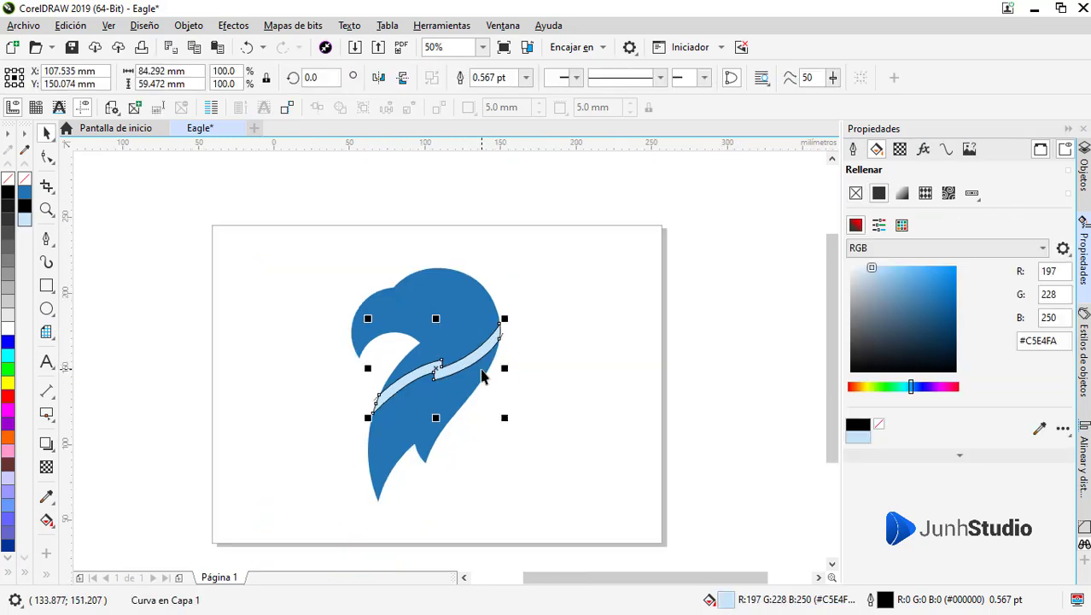
scroll(478, 325, "up", 2)
scroll(512, 307, "up", 2)
left_click(541, 300)
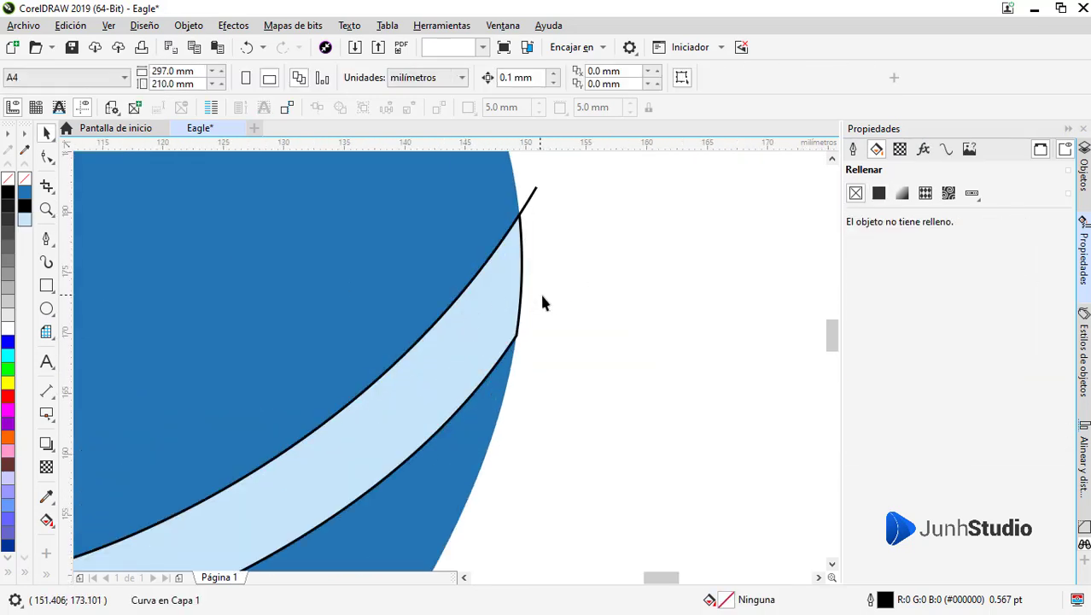
Select the blue eagle and the light-blue band, then apply Back Minus Front
scroll(547, 267, "down", 3)
left_click(518, 270)
scroll(512, 324, "up", 2)
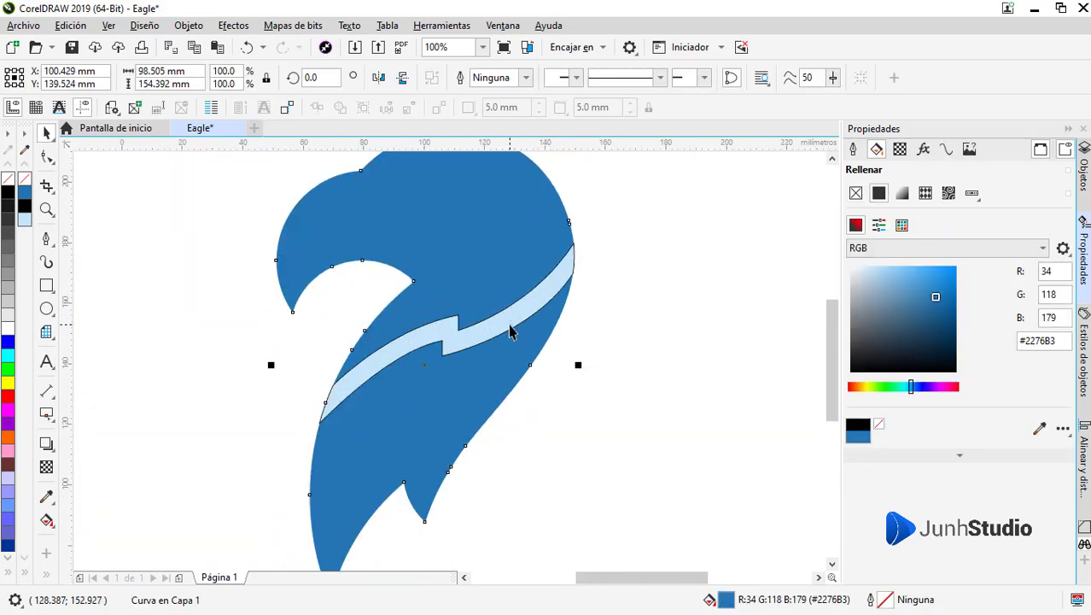
left_click(509, 332, "shift")
left_click(576, 80)
Reselect the cut eagle shape and briefly check its nodes
scroll(555, 341, "down", 1)
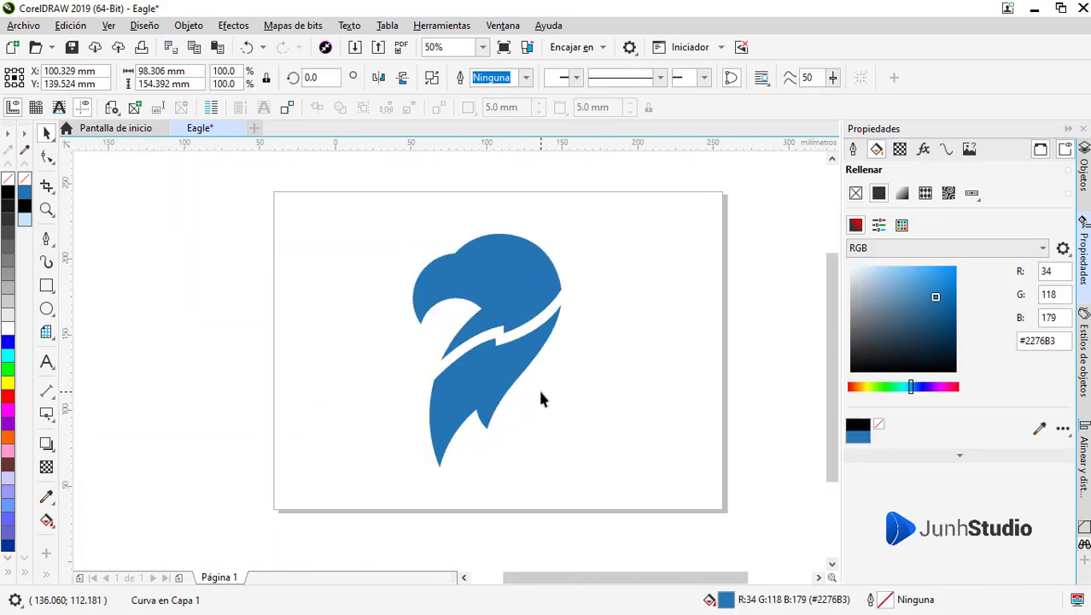
left_click(396, 403)
left_click(485, 325)
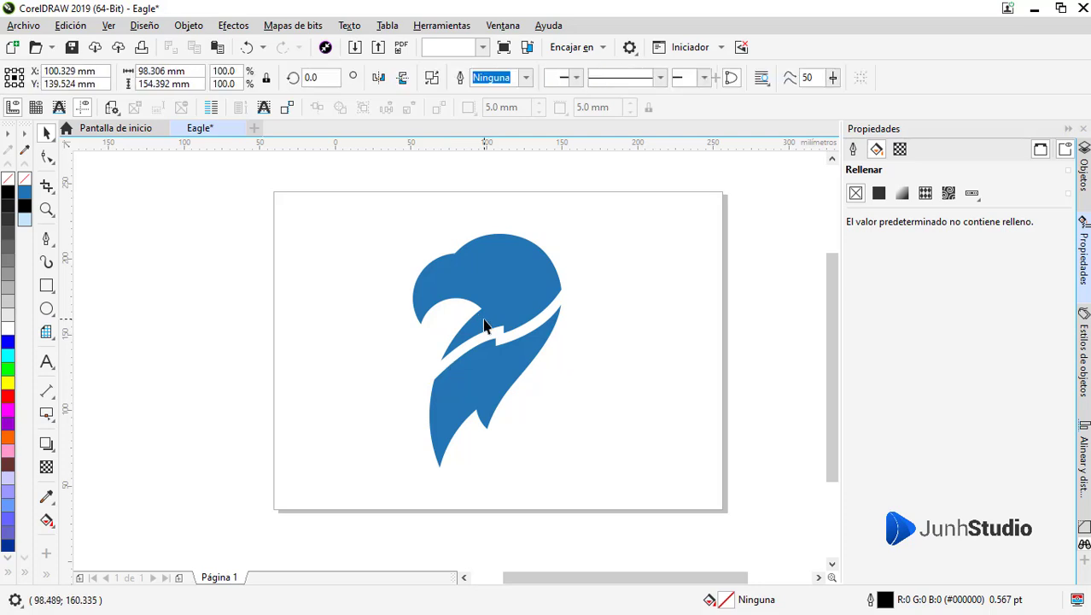
key("F10")
key("space")
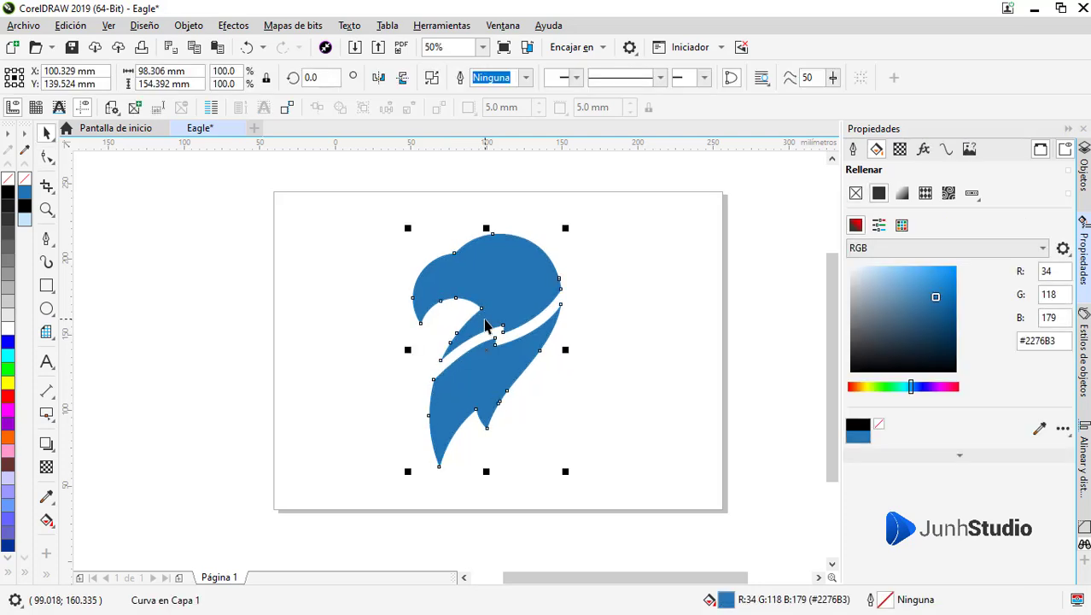
Draw a closed Bézier eye shape on the eagle's head and fill it white
scroll(512, 342, "up", 1)
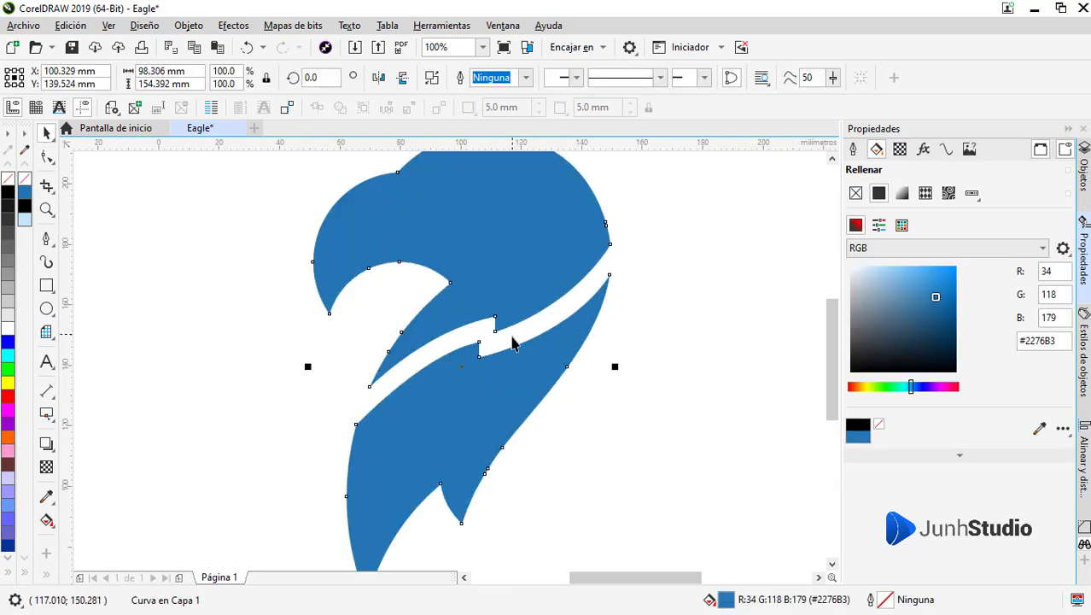
scroll(456, 265, "up", 1)
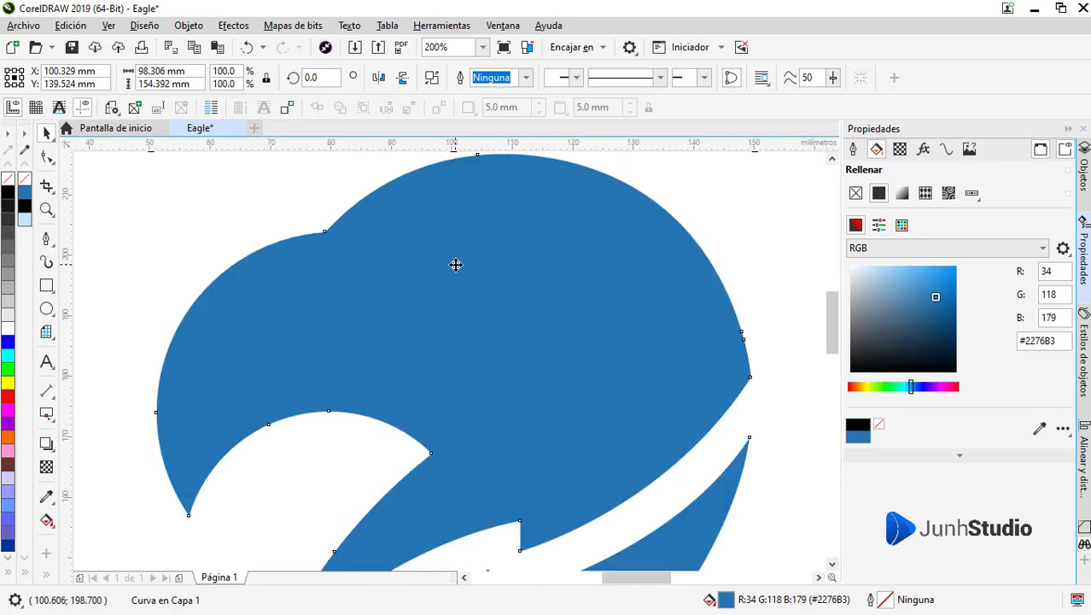
left_click(46, 239)
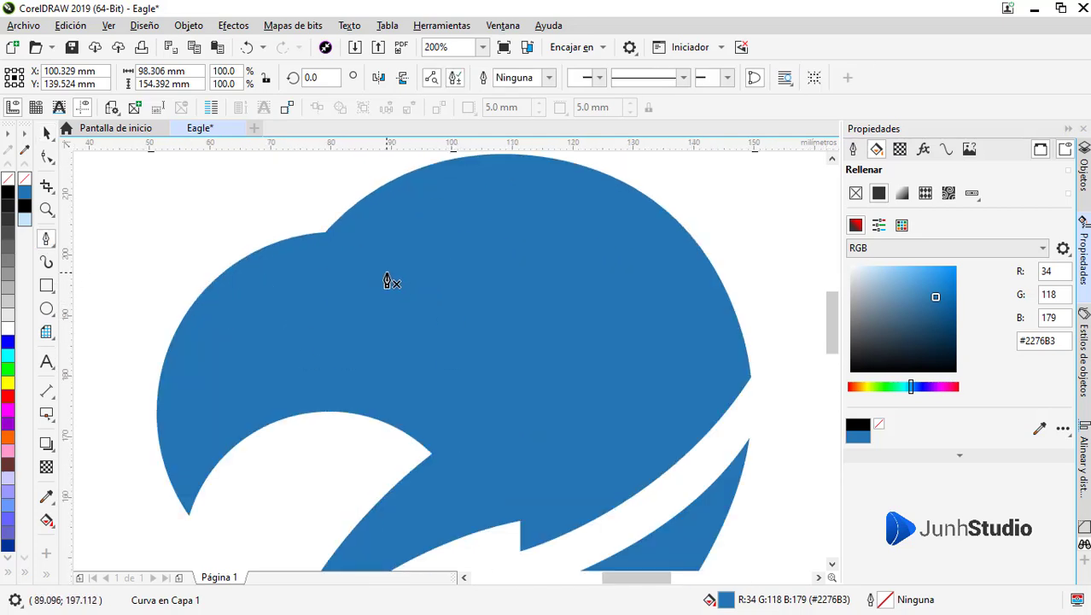
left_click_drag(472, 259, 445, 251)
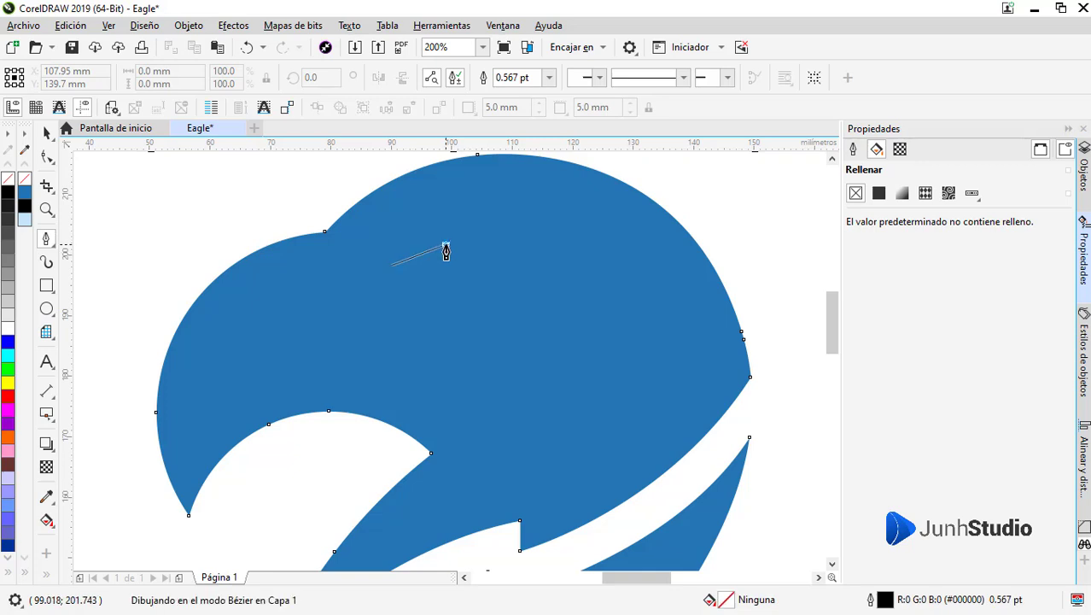
double_click(445, 246)
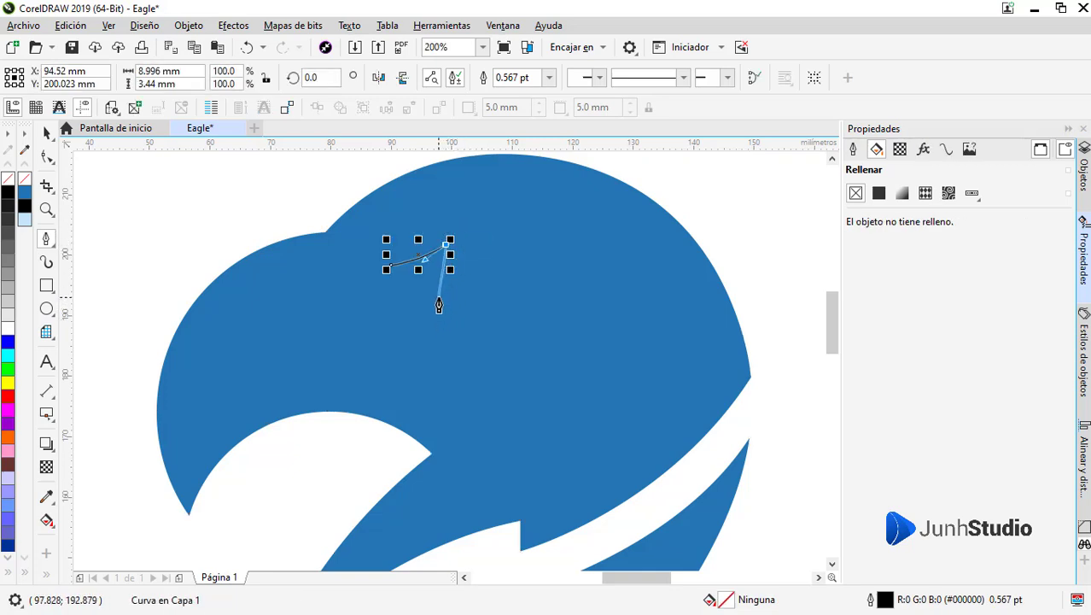
left_click_drag(441, 297, 426, 309)
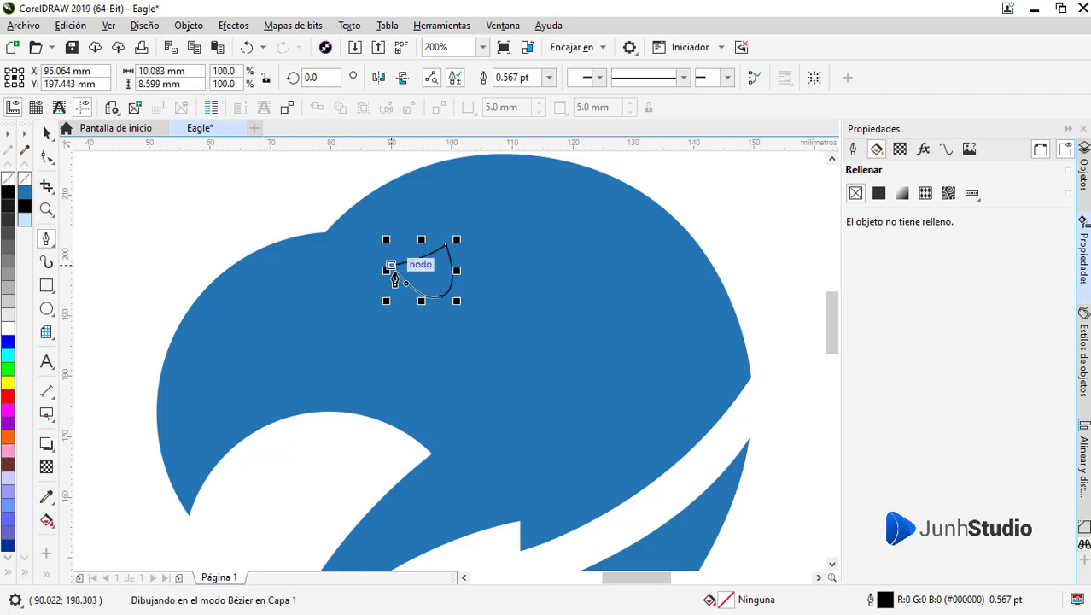
left_click(392, 270)
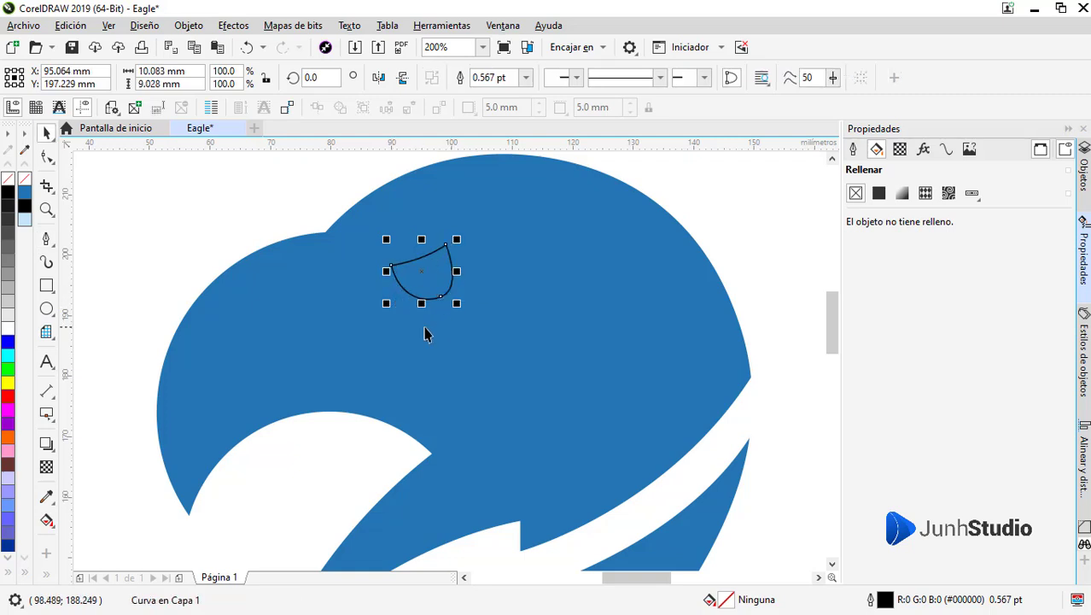
left_click(8, 328)
key("shift+F4")
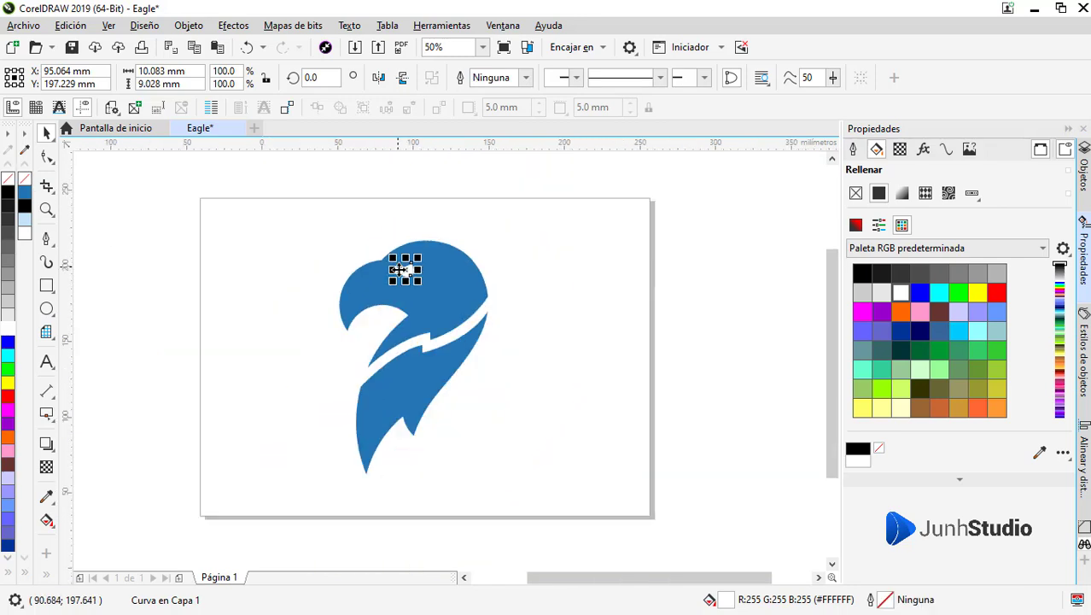
left_click(553, 288)
Draw a closed four-node Bézier curve from below the neck up along its right edge
left_click(47, 243)
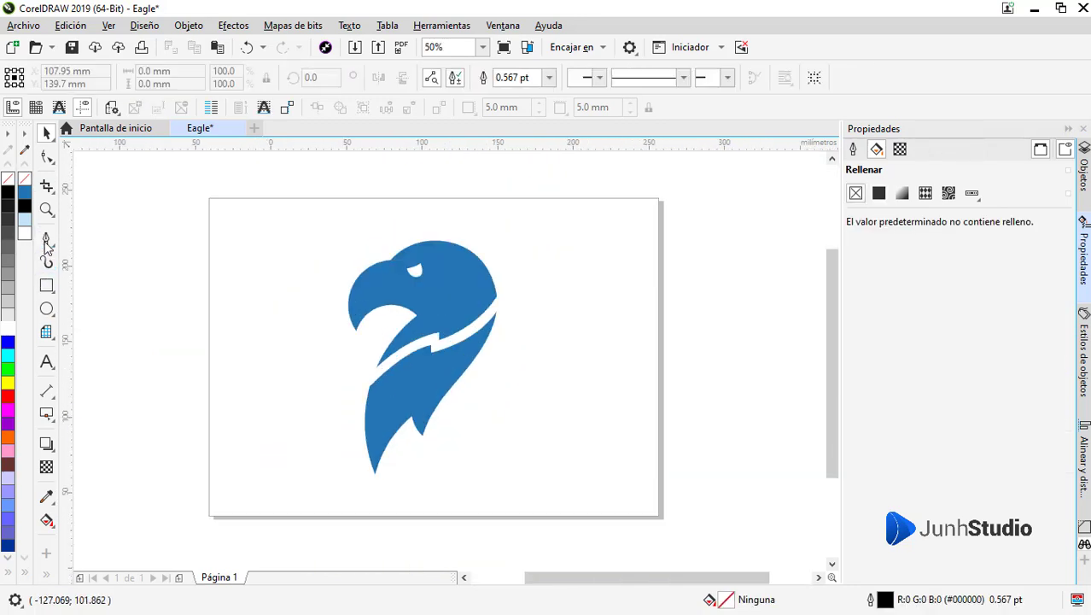
scroll(478, 427, "up", 2)
left_click(339, 530)
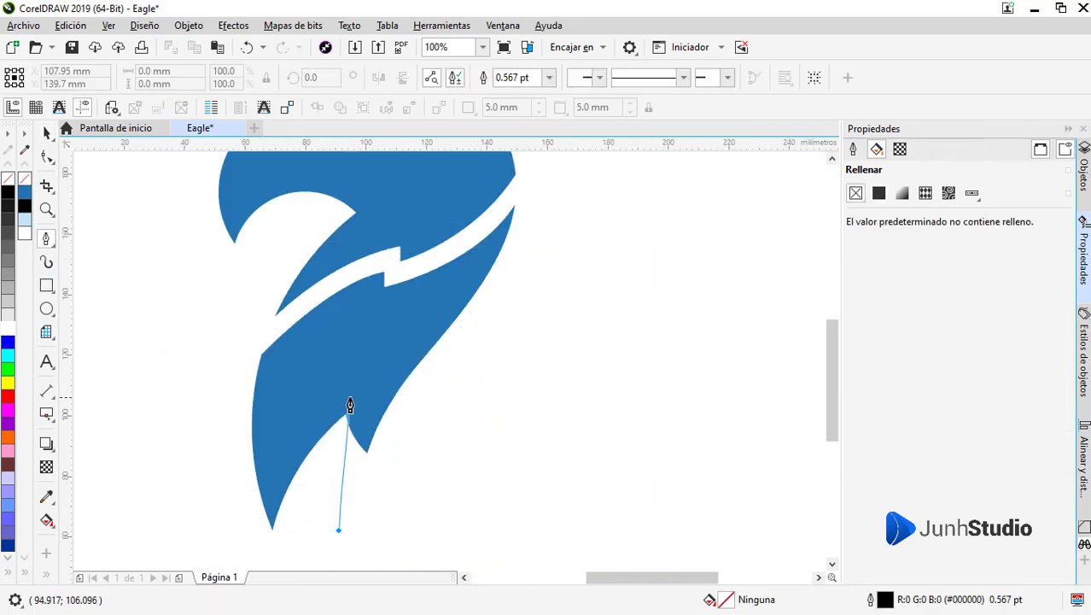
left_click(343, 412)
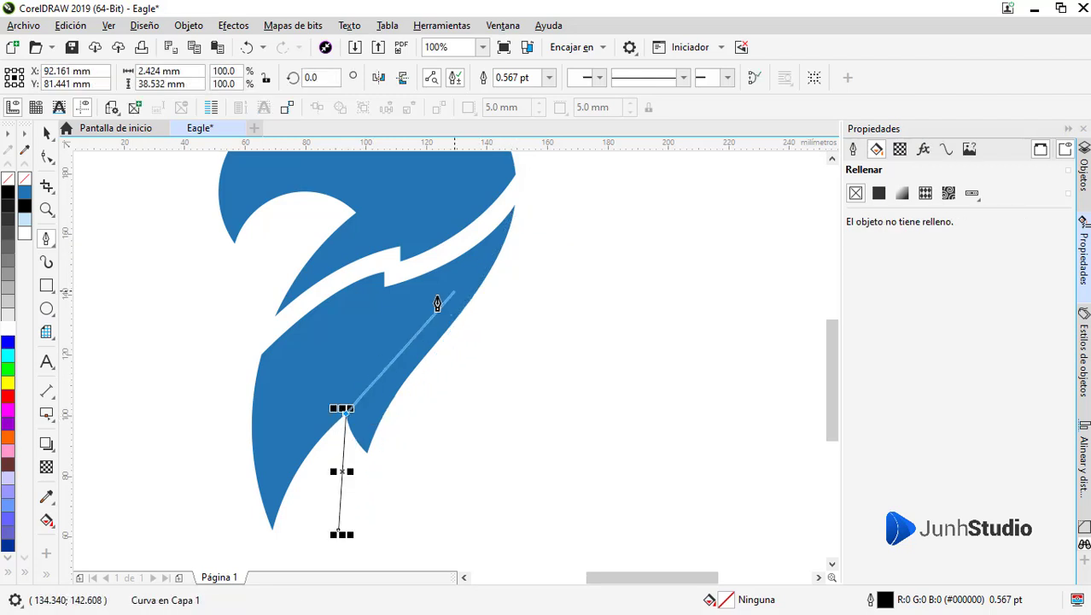
scroll(543, 167, "up", 2)
left_click_drag(515, 268, 542, 184)
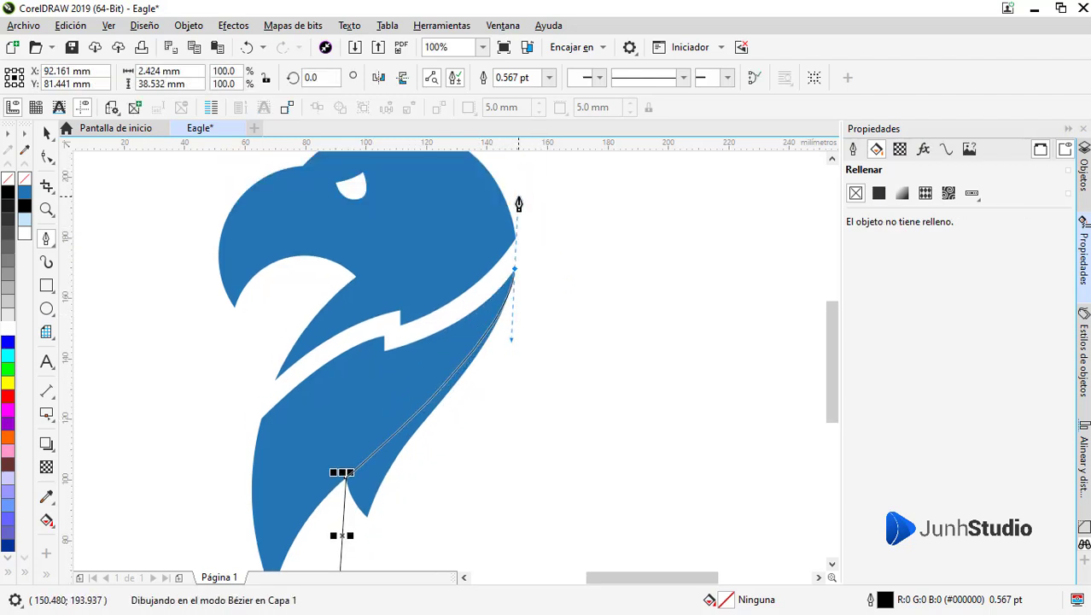
scroll(518, 367, "down", 2)
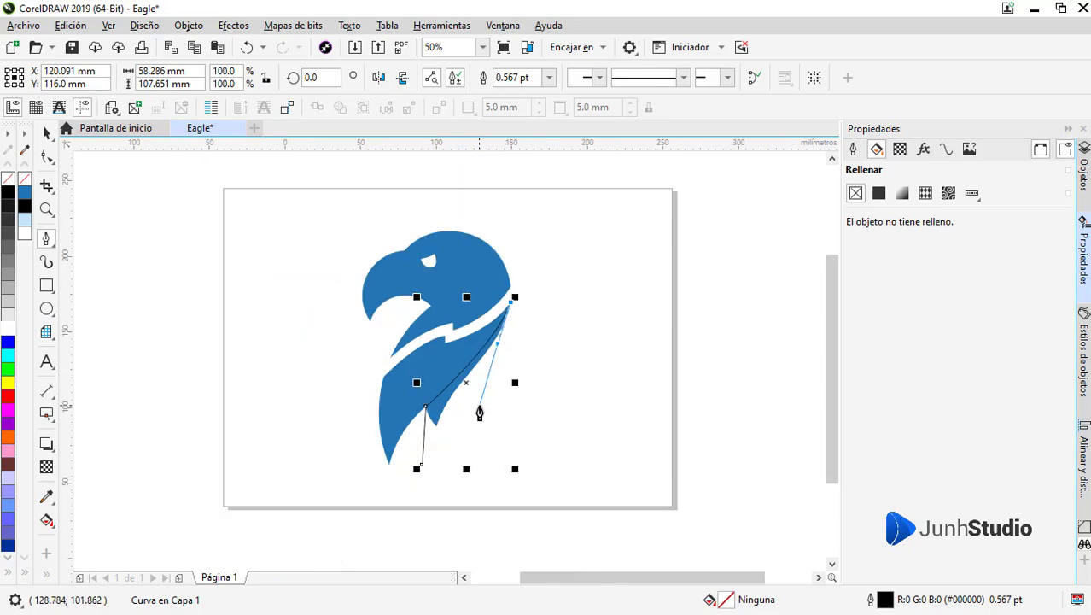
left_click(482, 409)
left_click(420, 471)
Drag the curve's nodes and handles to bend its inner edge into a smooth arc
key("F10")
scroll(441, 406, "up", 2)
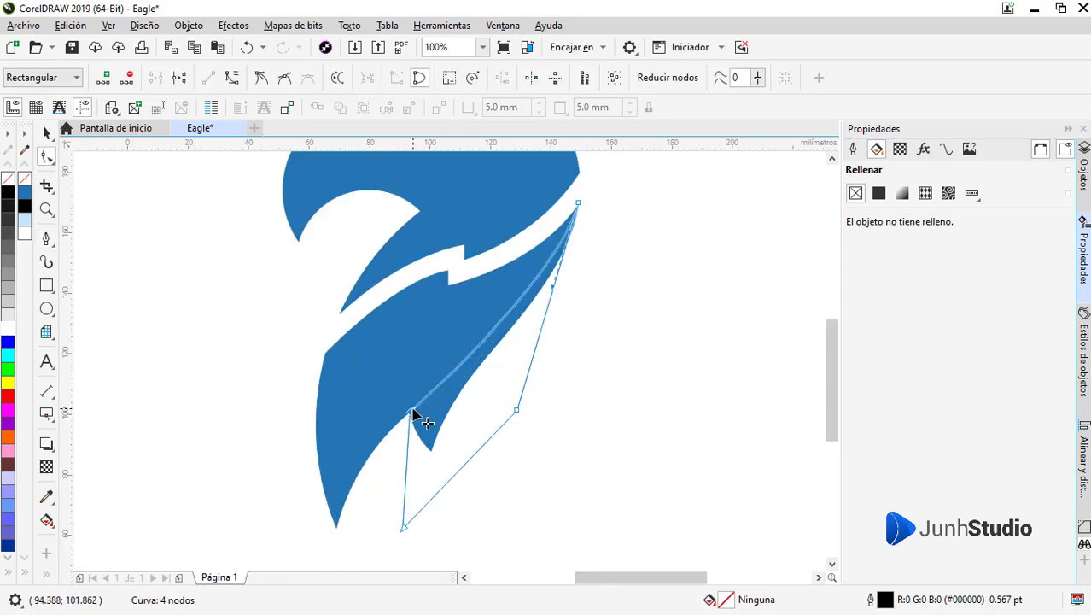
left_click_drag(413, 414, 419, 404)
scroll(419, 405, "up", 2)
mouse_move(399, 446)
left_mouse_down()
mouse_move(400, 413)
mouse_move(474, 300)
left_mouse_up()
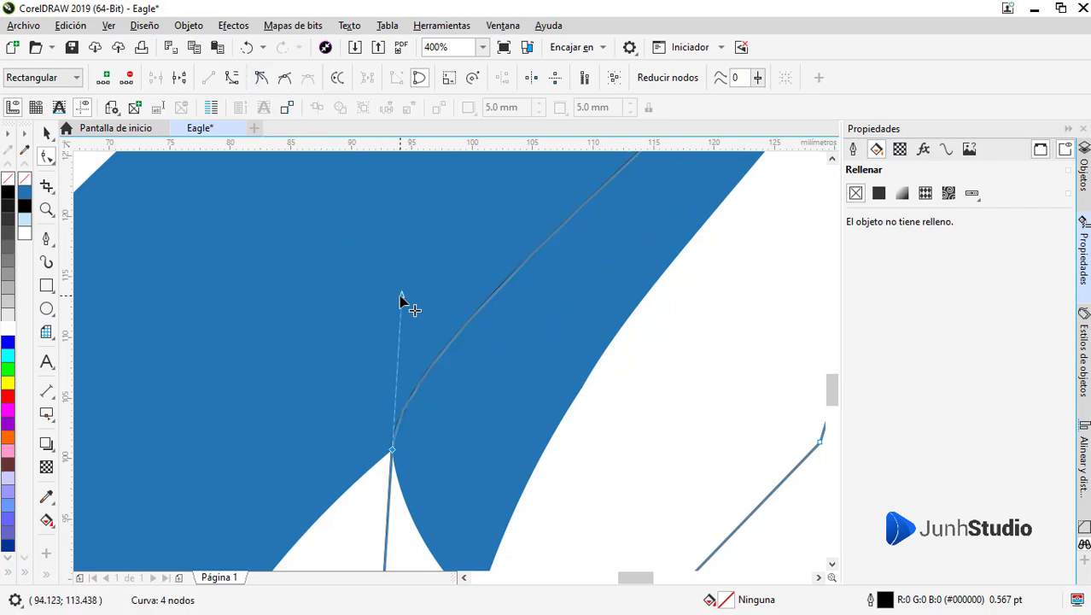
mouse_move(401, 296)
left_mouse_down()
mouse_move(403, 264)
mouse_move(443, 240)
left_mouse_up()
scroll(341, 365, "down", 1)
scroll(340, 364, "down", 1)
scroll(414, 223, "up", 1)
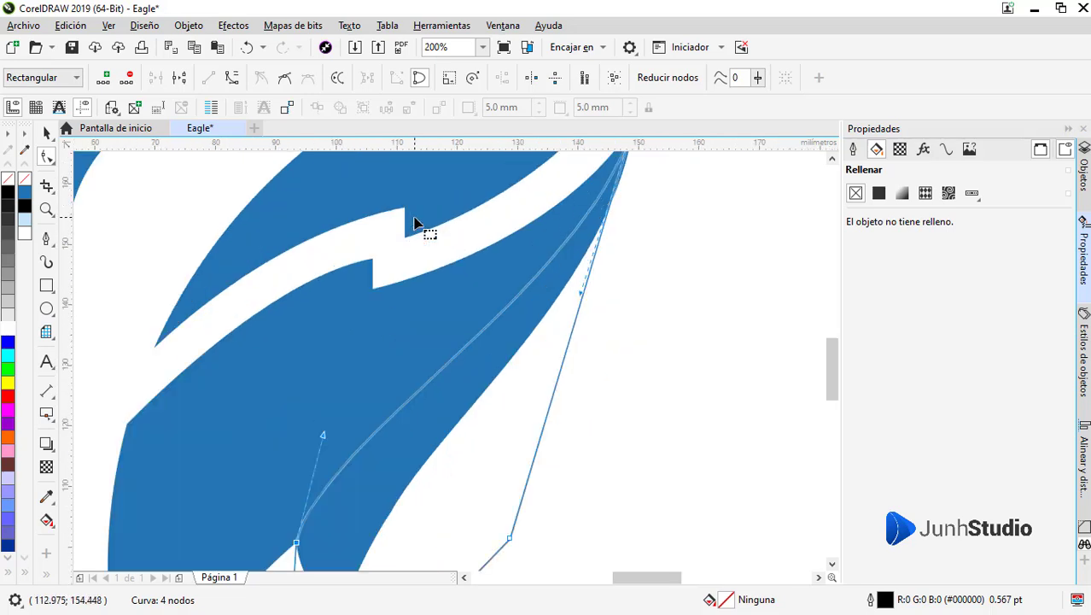
mouse_move(323, 437)
left_mouse_down()
mouse_move(336, 363)
mouse_move(399, 394)
left_mouse_up()
scroll(408, 380, "down", 1)
key("space")
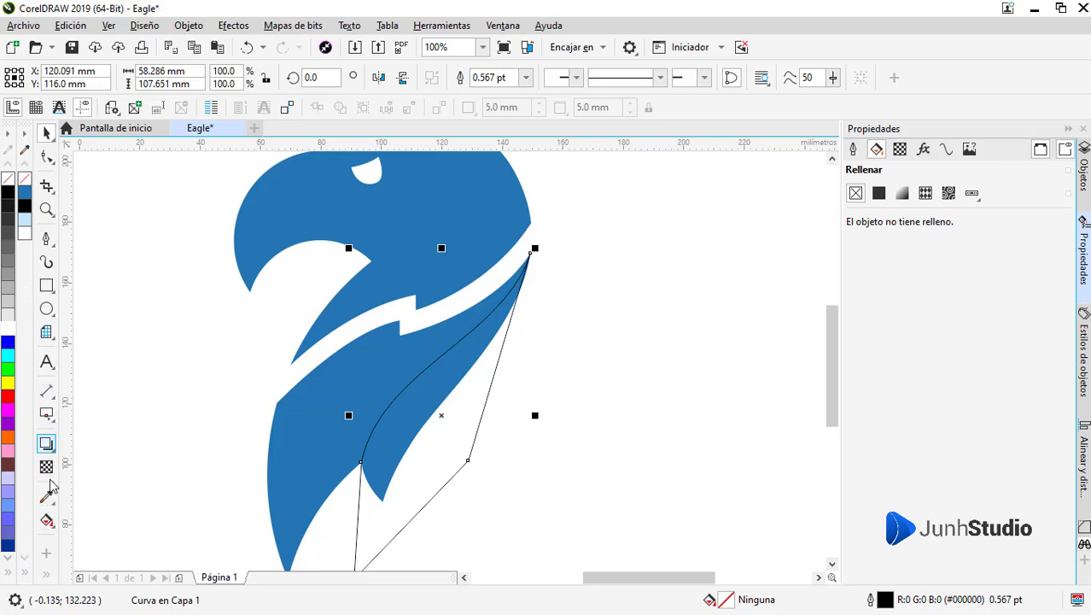
Apply a linear gradient to the neck shape with a bright cyan #00C4FF start
left_click(49, 524)
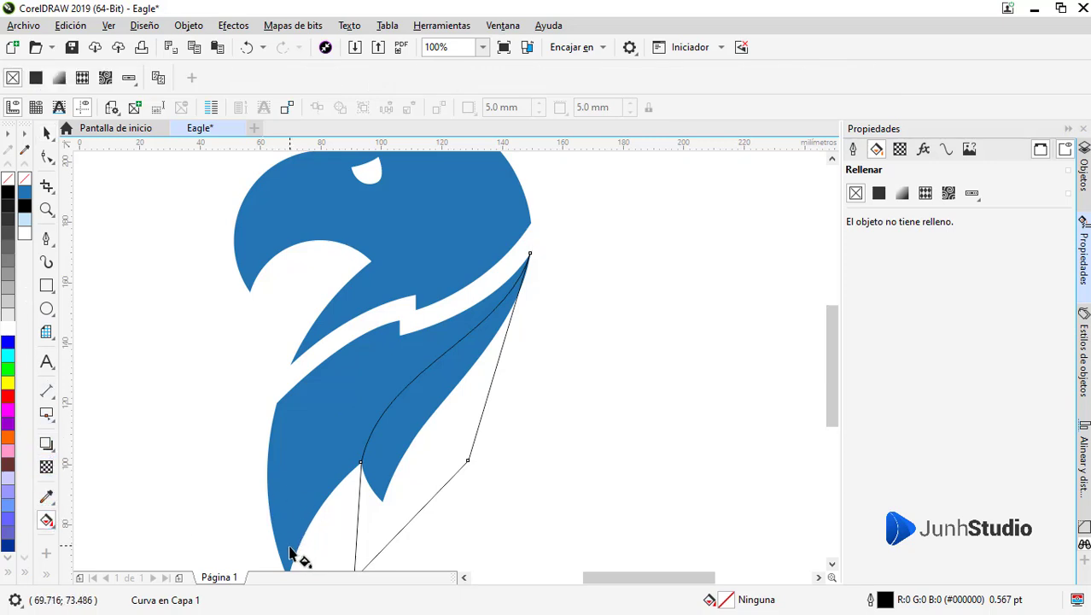
left_click_drag(291, 554, 489, 313)
left_click_drag(287, 537, 333, 514)
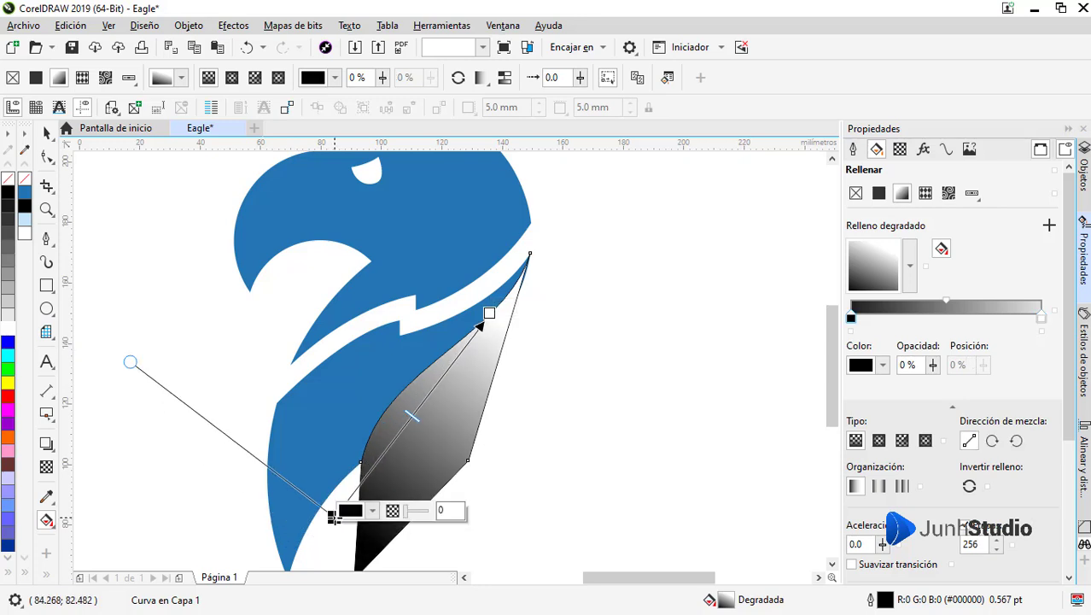
left_click(372, 511)
left_click(399, 437)
left_click(453, 317)
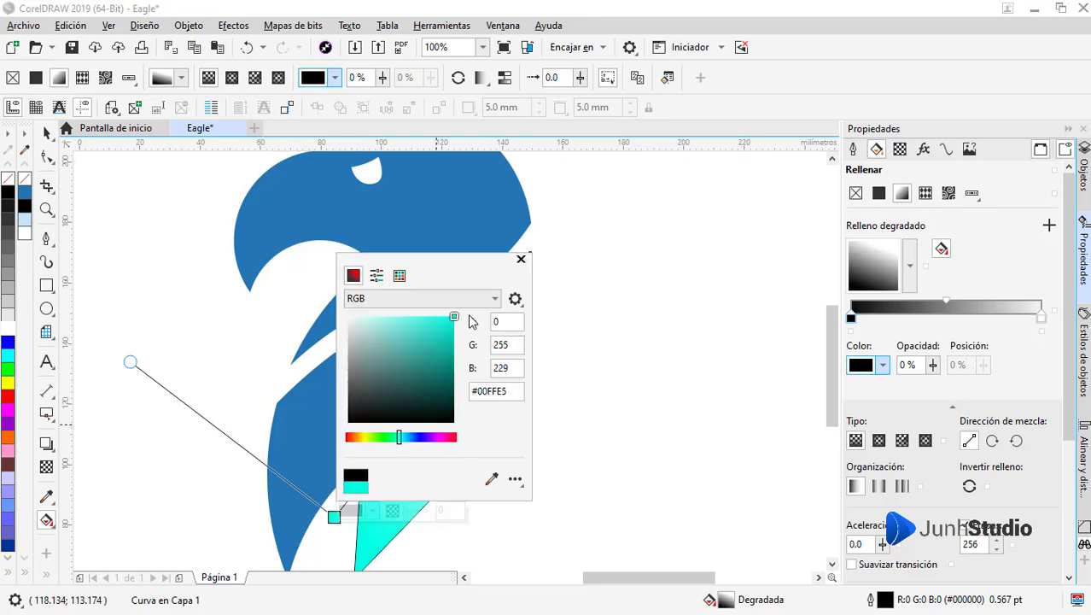
left_click_drag(398, 437, 405, 437)
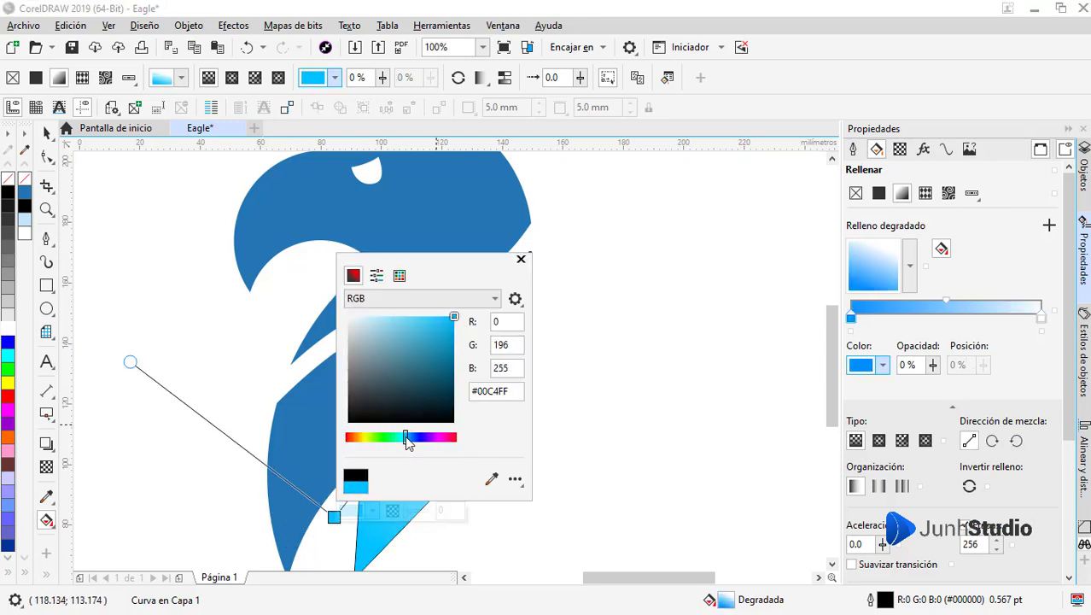
left_click(487, 313)
Set the gradient end to dark navy #003B6B and reposition both gradient nodes
left_click(527, 305)
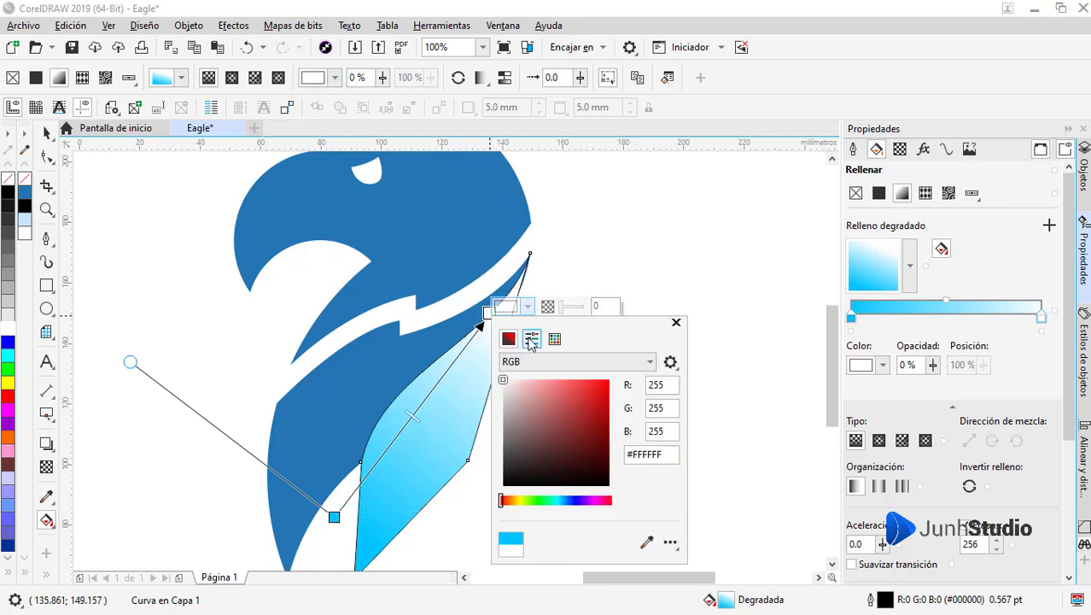
left_click(565, 500)
mouse_move(587, 448)
left_mouse_down()
mouse_move(601, 429)
mouse_move(610, 441)
left_mouse_up()
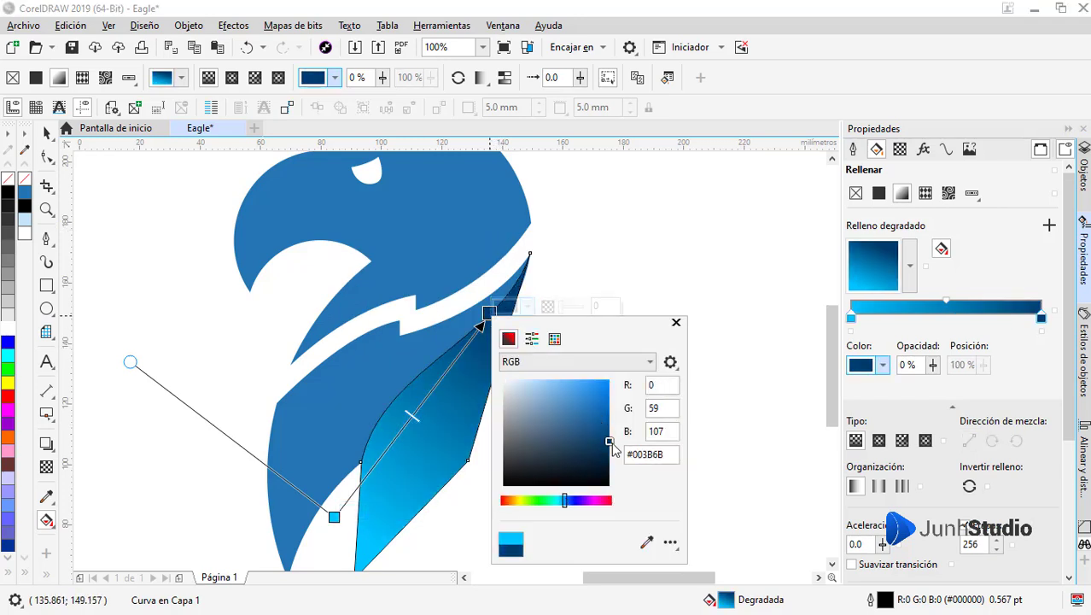
left_click_drag(333, 517, 397, 521)
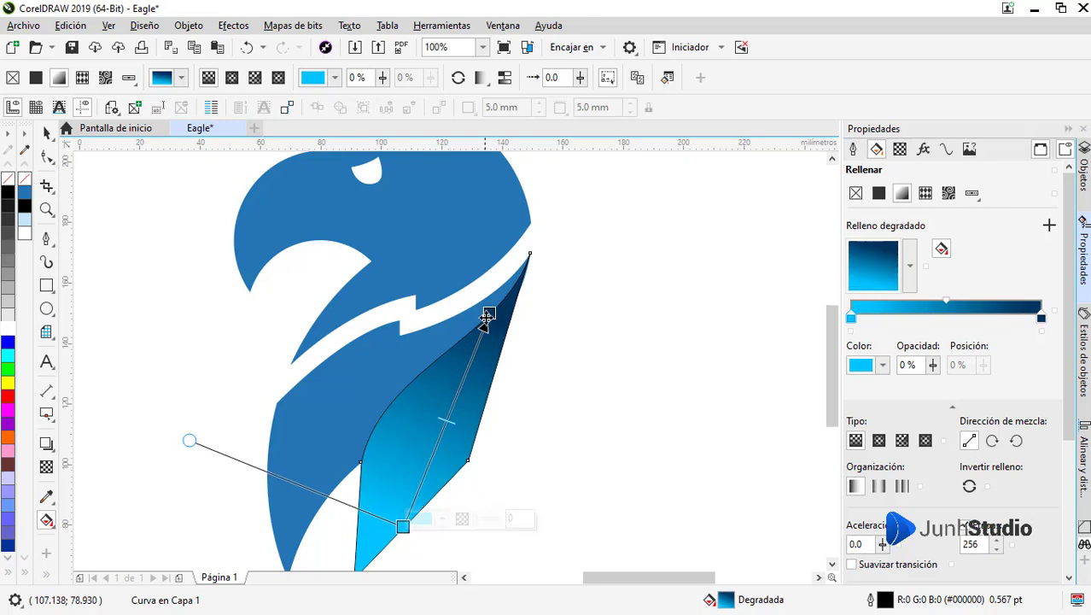
left_click_drag(487, 314, 437, 344)
left_click_drag(401, 526, 426, 501)
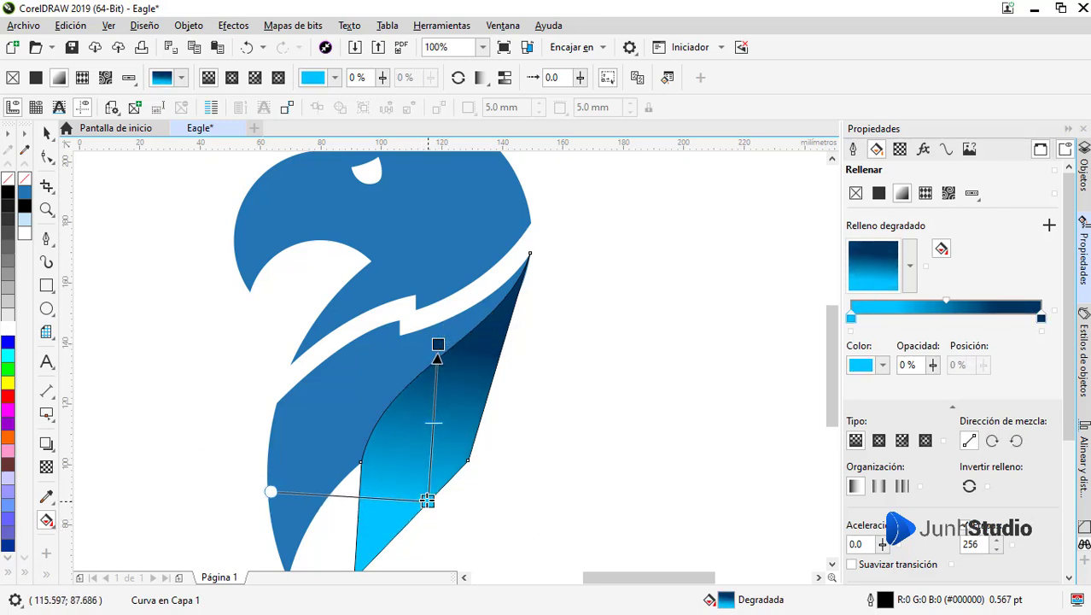
left_click_drag(437, 344, 437, 324)
key("space")
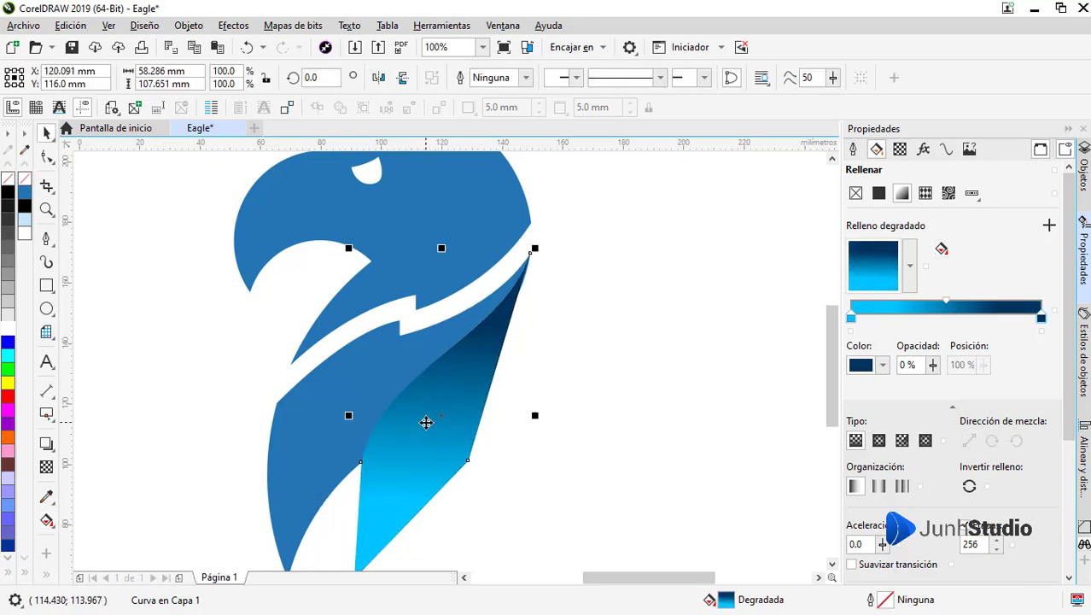
PowerClip the gradient shape inside the blue eagle
right_click(427, 419)
left_click(324, 433)
left_click(324, 433)
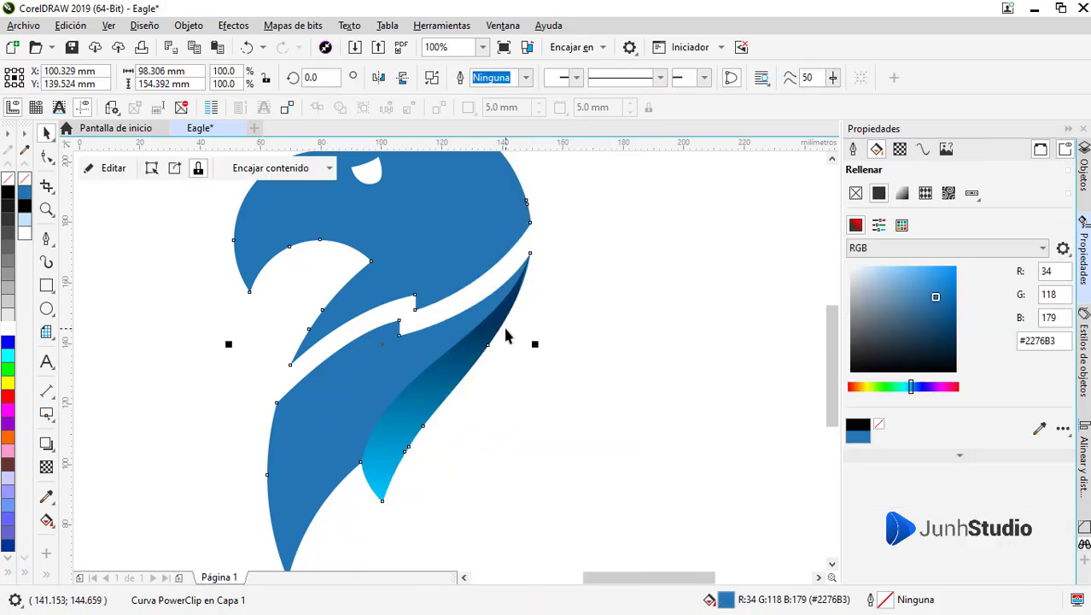
left_click(505, 335)
Extend the clipped shape's lower node to the neck's bottom tip and curve its edge
scroll(506, 335, "down", 3)
scroll(458, 371, "up", 3)
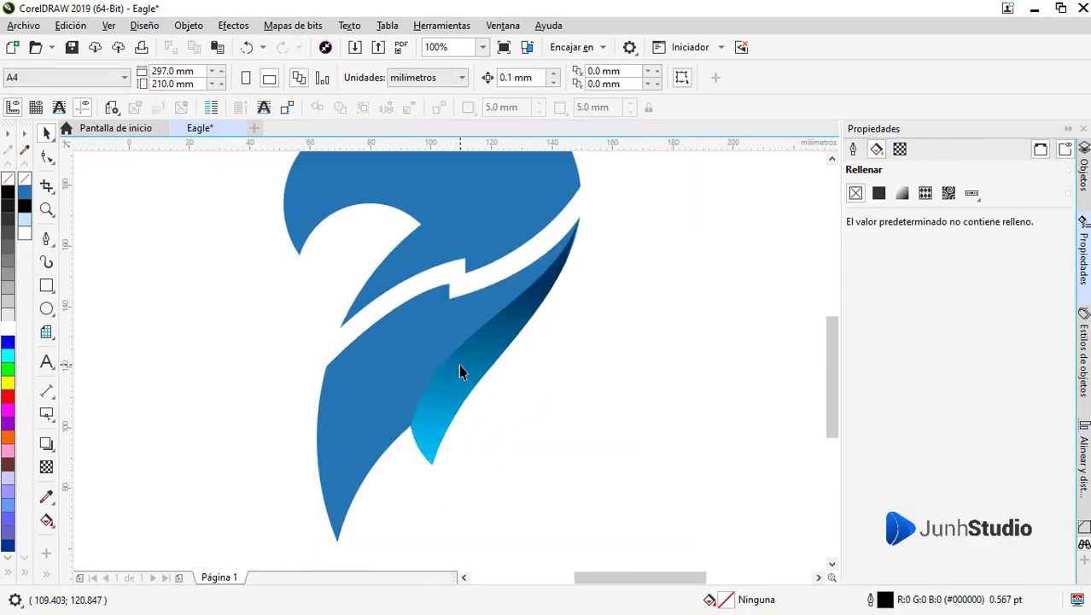
left_click(453, 372)
left_click(453, 378, "ctrl")
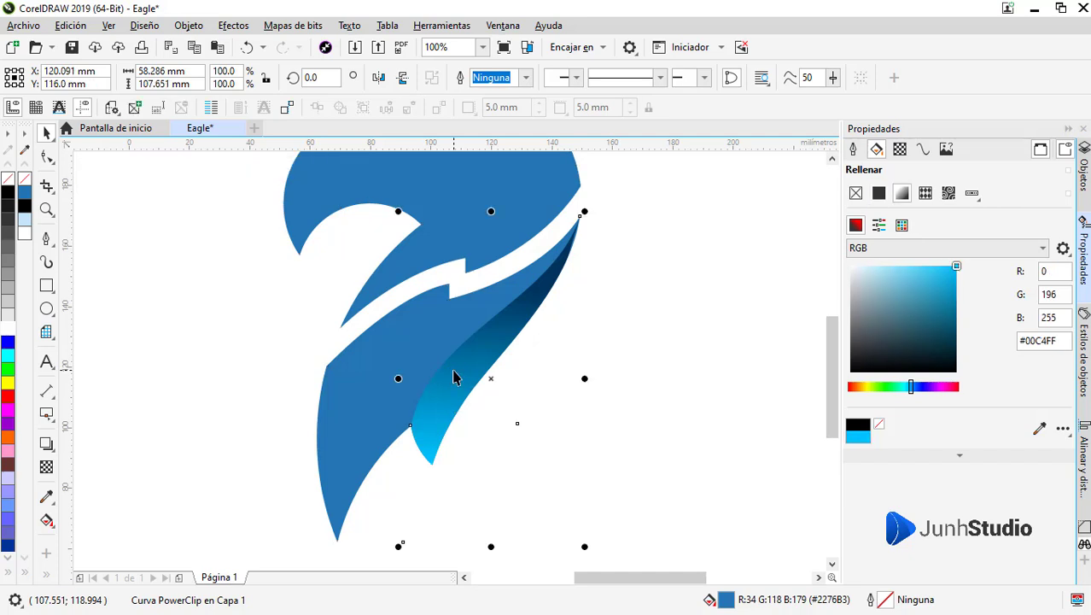
key("F10")
left_click_drag(410, 424, 337, 540)
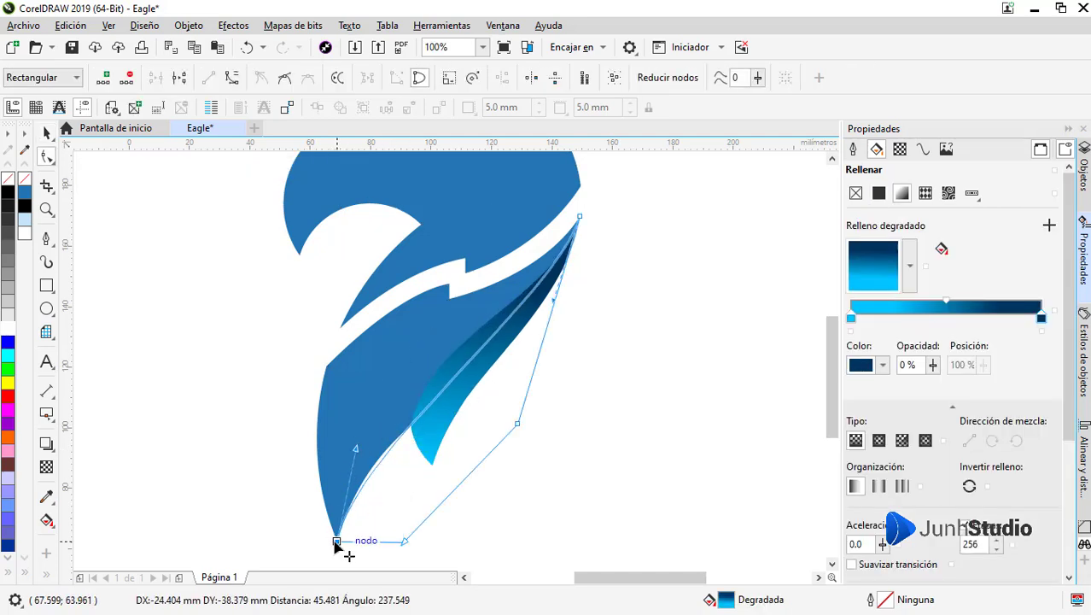
left_click_drag(354, 450, 369, 301)
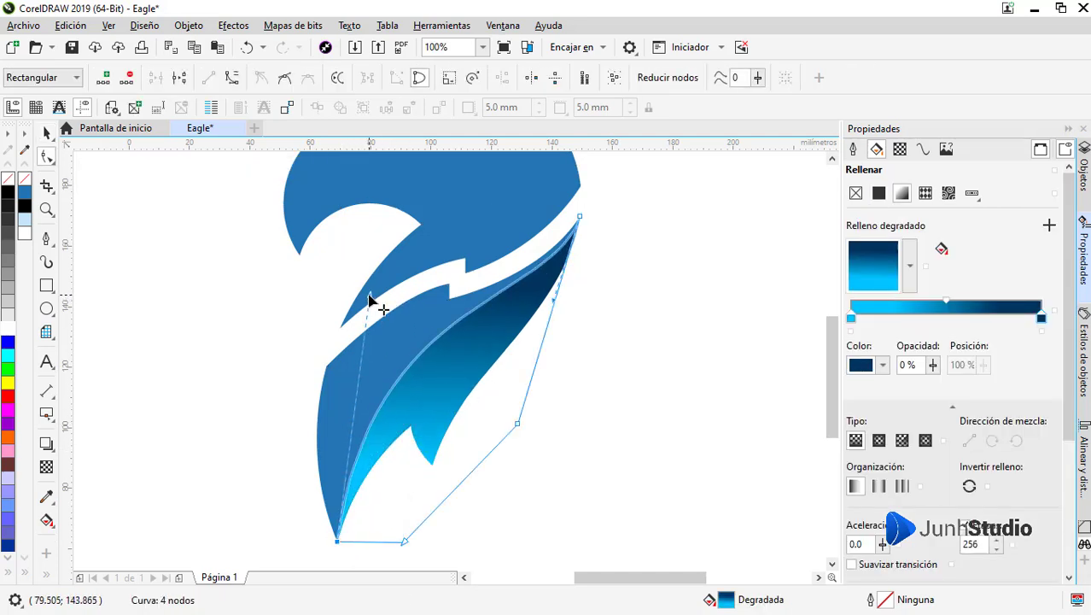
key("space")
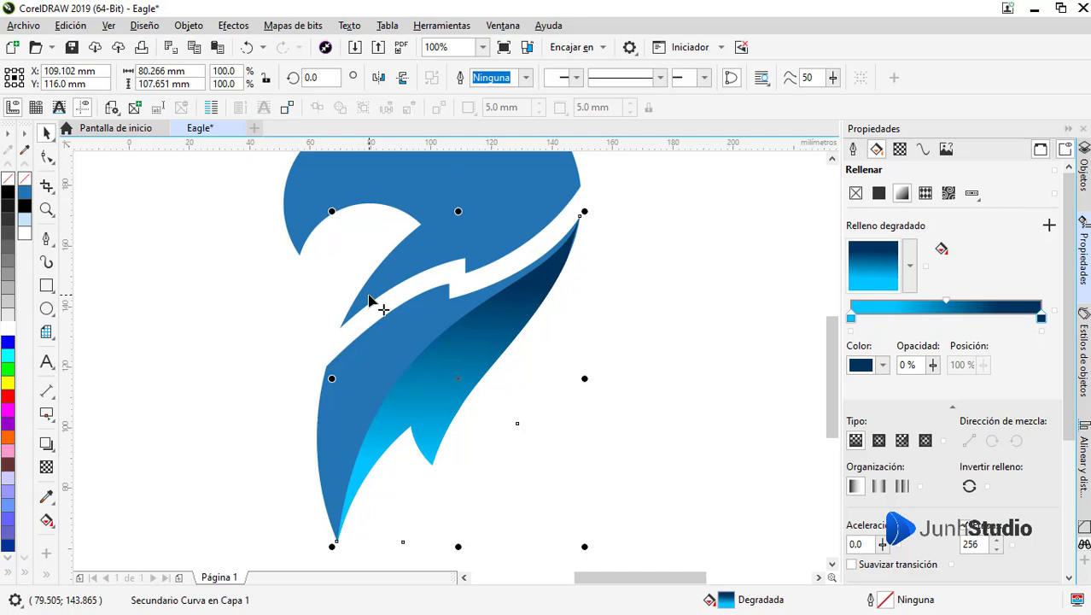
Reposition the gradient nodes and shift the light start colour toward cyan
left_click(47, 520)
left_click_drag(451, 292, 395, 336)
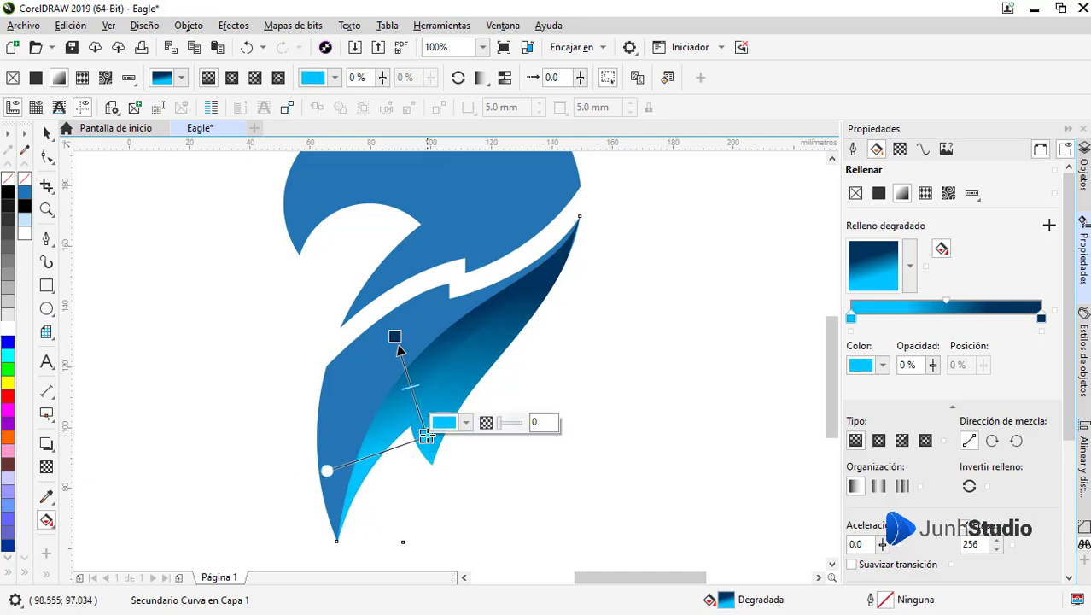
mouse_move(426, 435)
left_mouse_down()
mouse_move(446, 398)
mouse_move(464, 398)
mouse_move(468, 426)
left_mouse_up()
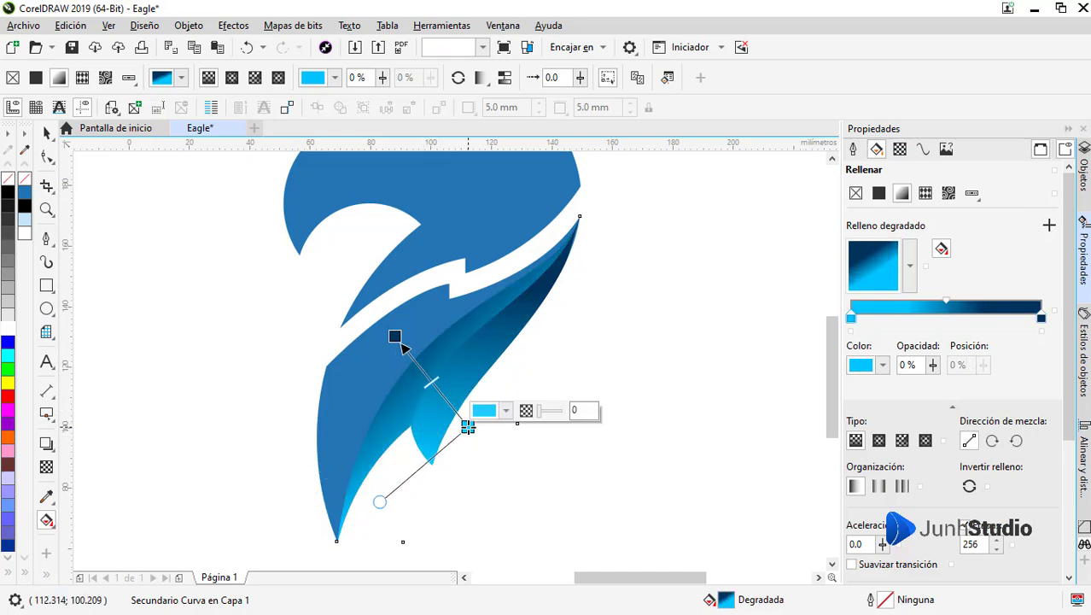
left_click(506, 410)
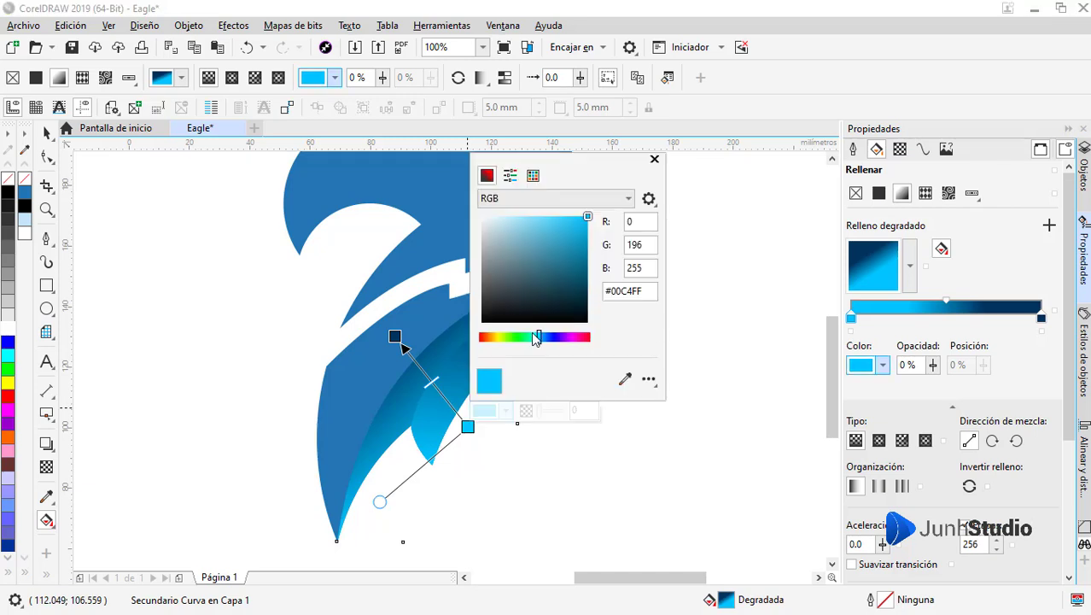
left_click_drag(532, 332, 535, 331)
left_click(395, 336)
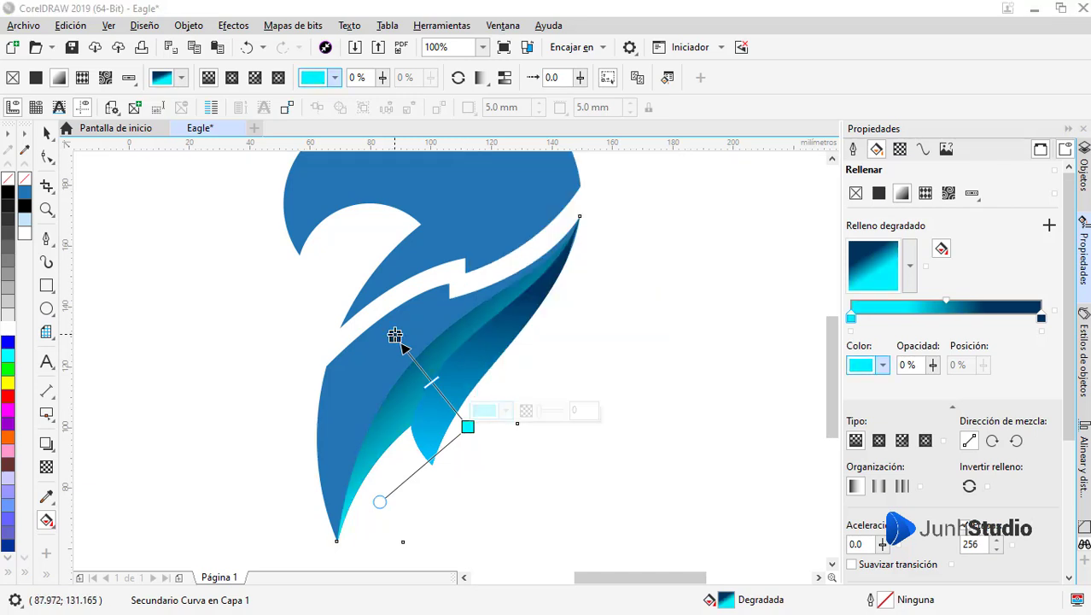
left_click_drag(395, 335, 405, 318)
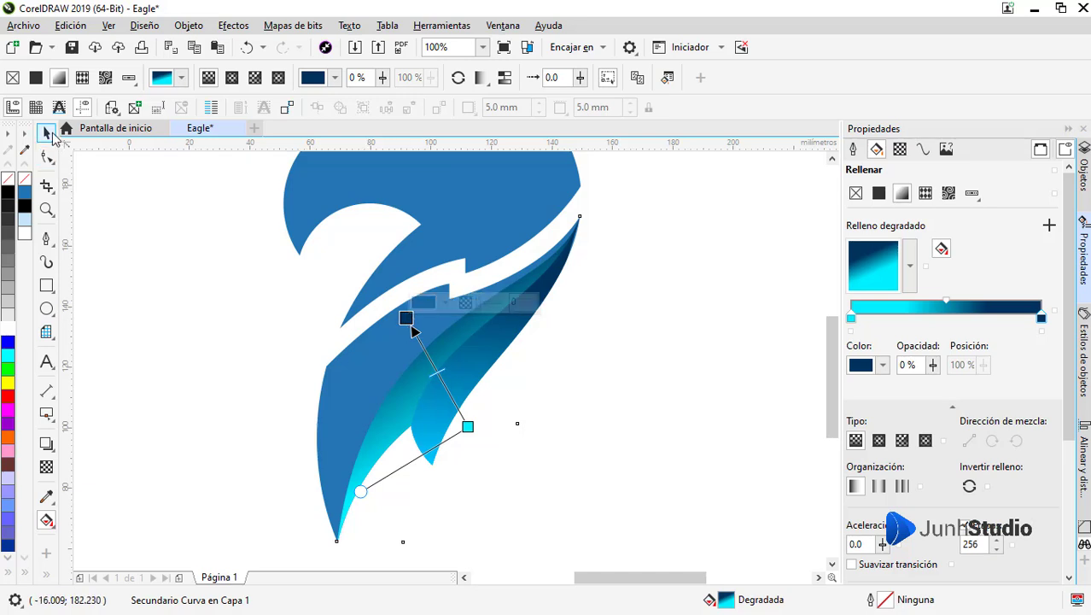
key("space")
scroll(433, 365, "down", 2)
scroll(389, 463, "down", 1)
left_click(390, 463)
scroll(418, 411, "up", 1)
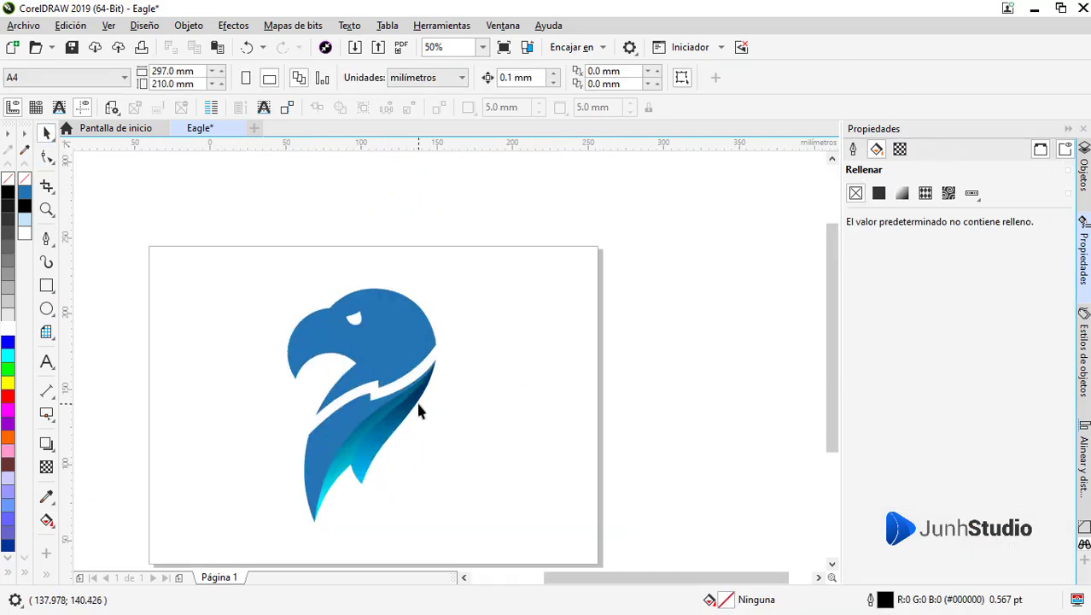
Fill the eagle with a linear gradient from #2276B3 to bright blue #00A2FF at the lower left
left_click(390, 420)
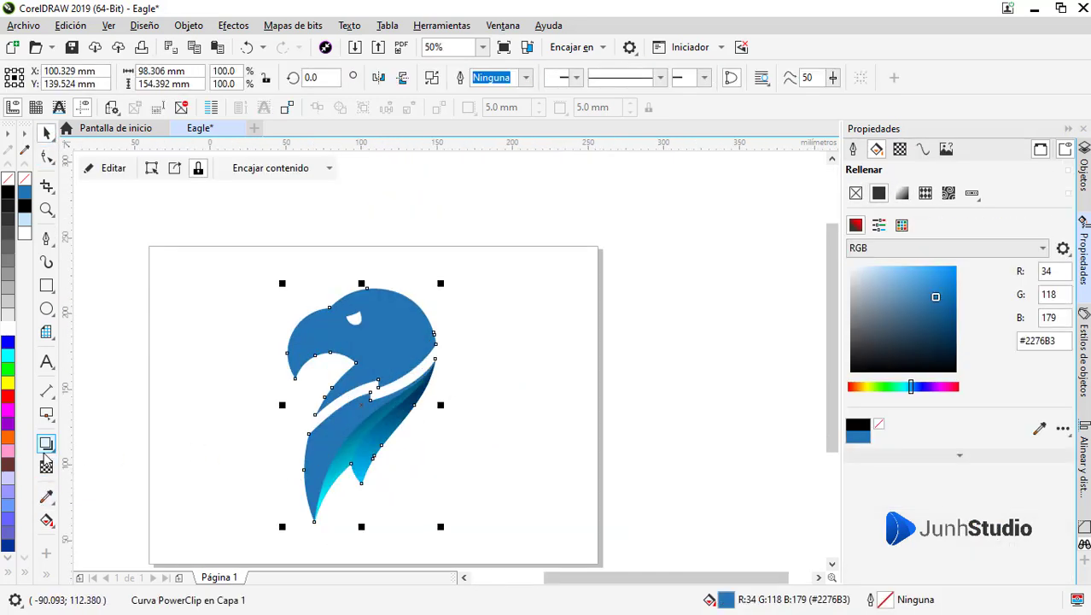
left_click(46, 520)
left_click_drag(385, 407, 266, 504)
scroll(378, 409, "up", 1)
scroll(349, 364, "down", 1)
scroll(281, 470, "up", 1)
scroll(297, 457, "down", 1)
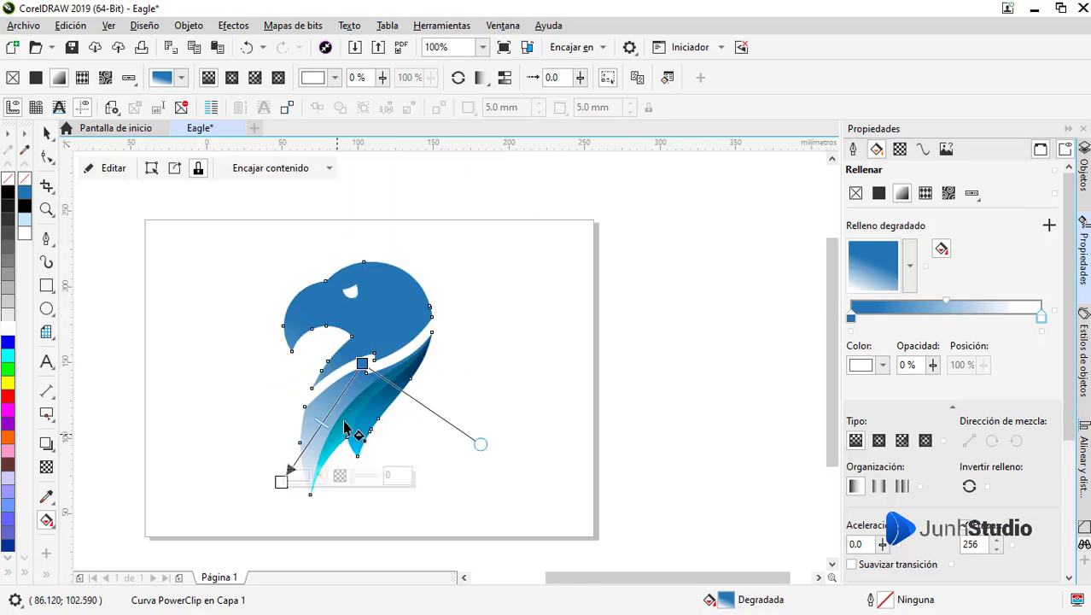
left_click(318, 475)
left_click(360, 401)
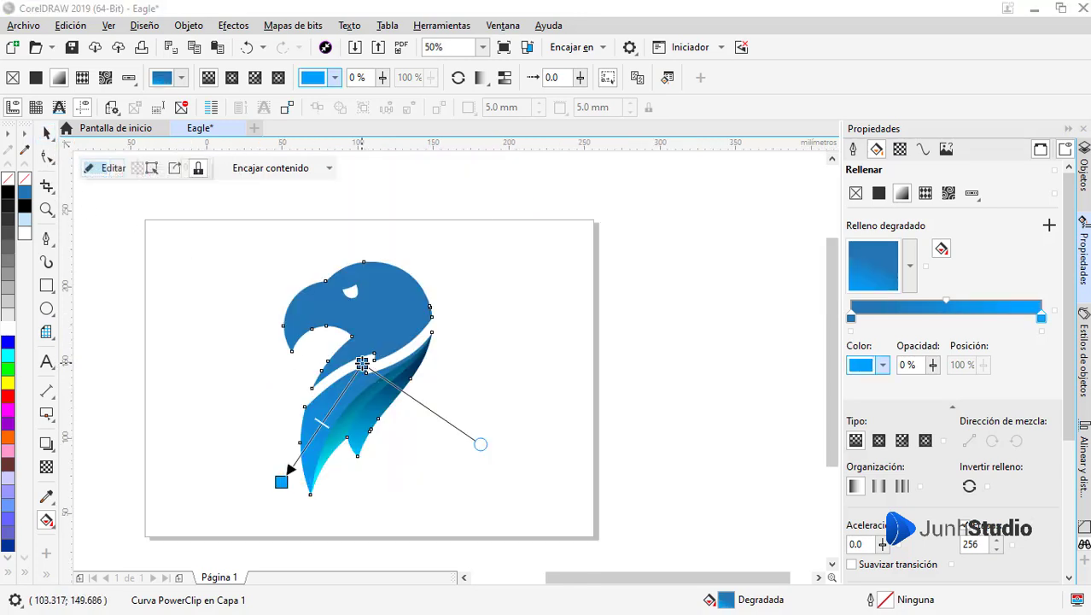
key("space")
key("Escape")
scroll(354, 401, "up", 1)
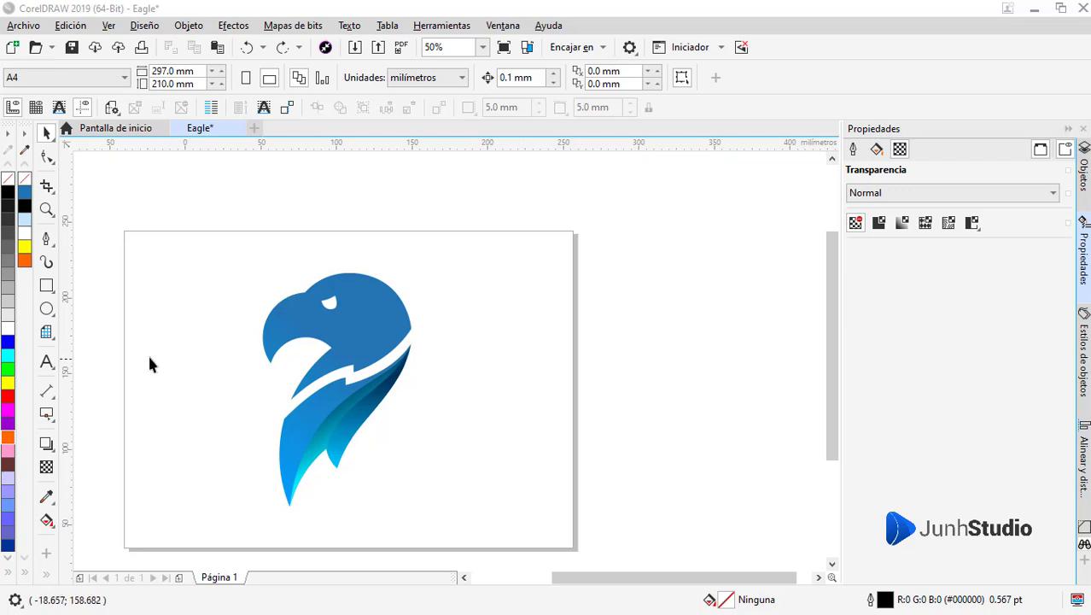
Draw an orange, outline-free rectangle over the head and give it a linear transparency fade
left_click(49, 283)
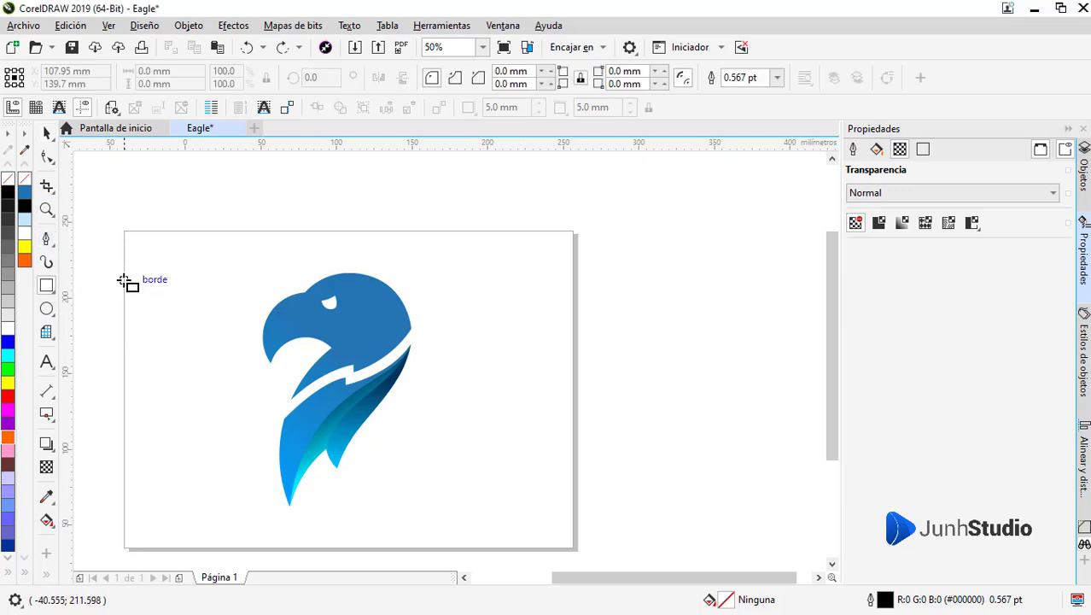
left_click_drag(227, 231, 467, 391)
left_click(24, 260)
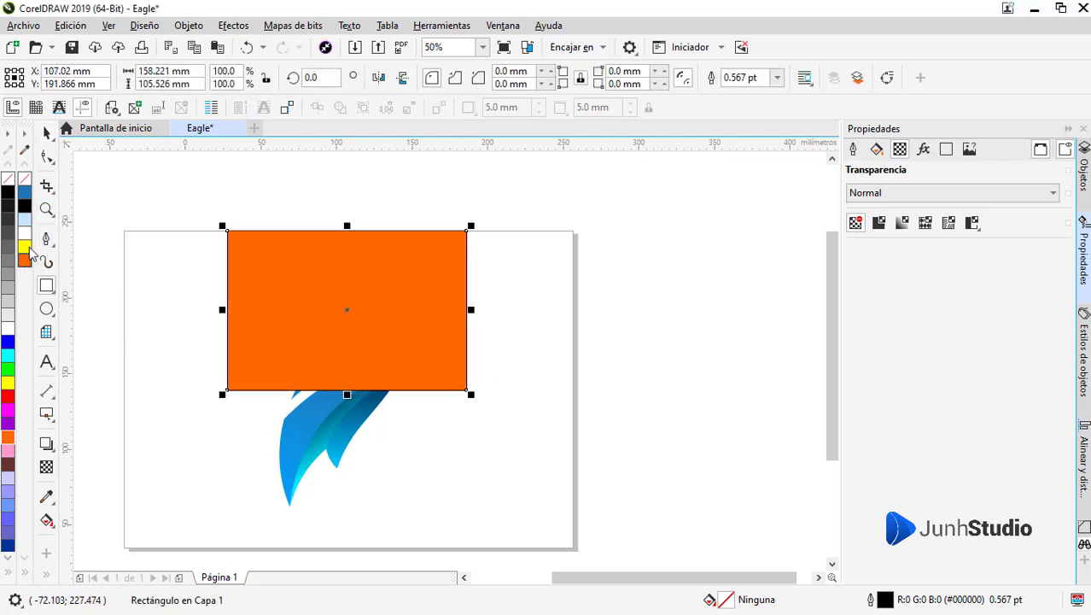
right_click(26, 181)
left_click(46, 466)
mouse_move(307, 246)
left_mouse_down()
mouse_move(377, 356)
mouse_move(292, 269)
left_mouse_up()
mouse_move(376, 356)
left_mouse_down()
mouse_move(347, 373)
mouse_move(346, 417)
left_mouse_up()
key("space")
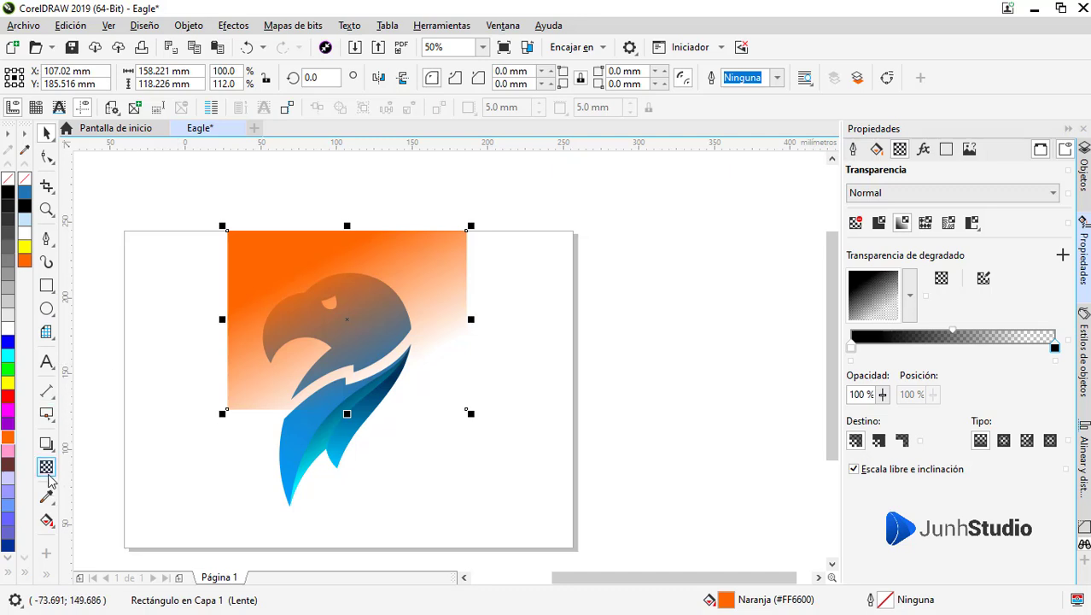
Adjust the fade's start point and set the transparency merge mode to Dividir
left_click(46, 467)
left_click(285, 282)
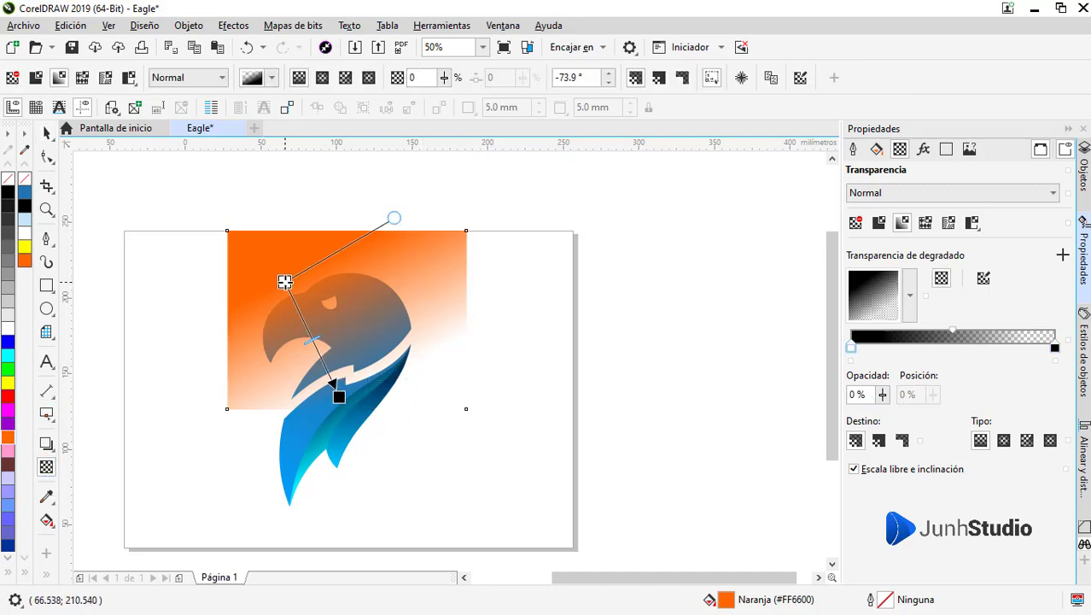
key("space")
left_click(860, 193)
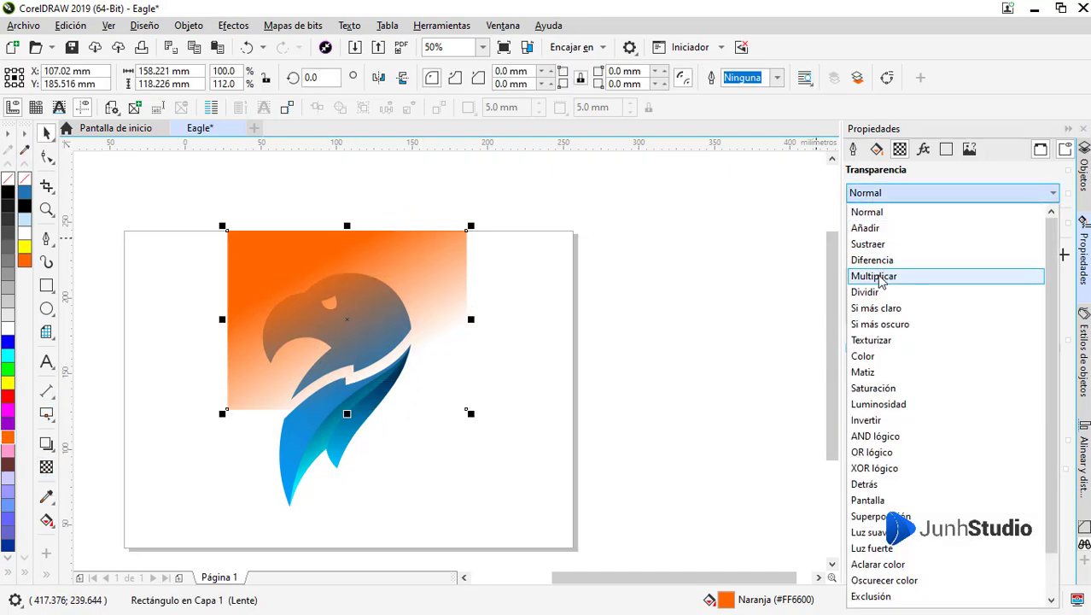
left_click(866, 292)
PowerClip the orange rectangle inside the eagle's head
left_click(512, 323)
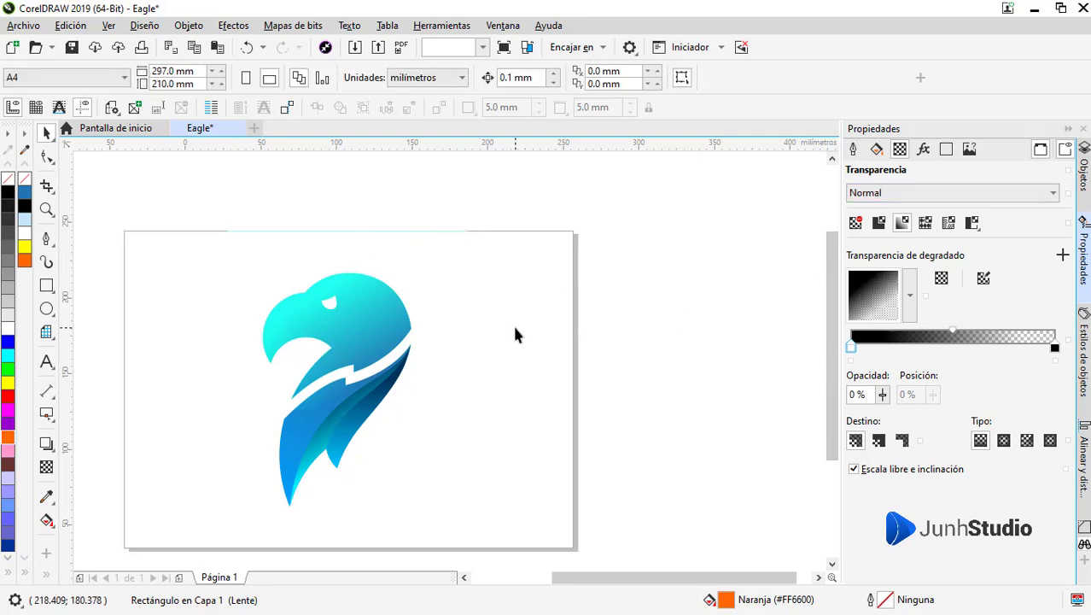
left_click(352, 321)
left_click(279, 271)
left_click(280, 271)
left_click(143, 275)
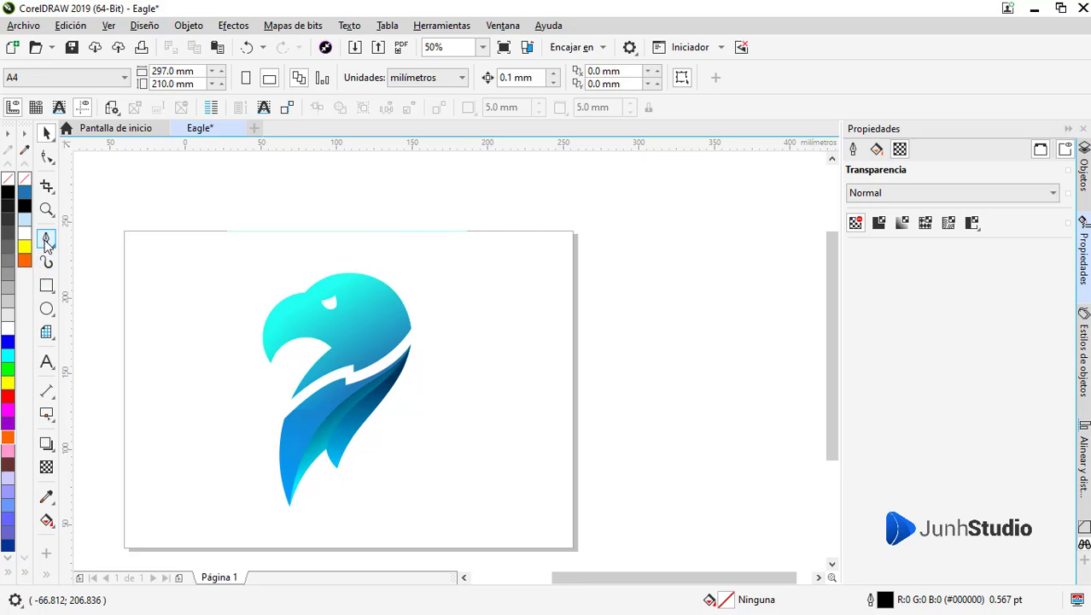
left_click(368, 342)
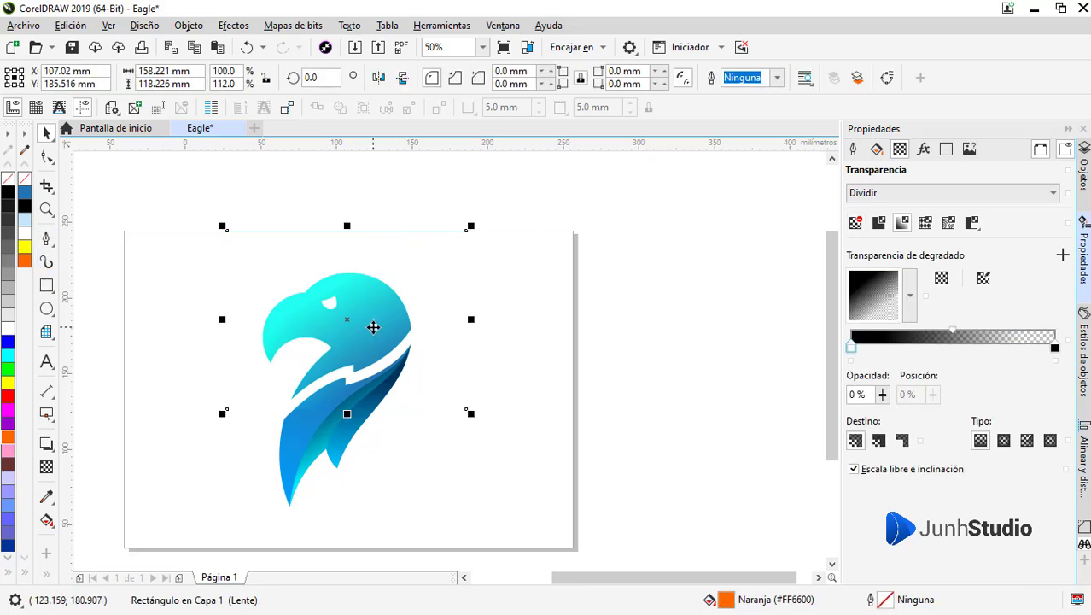
key("F10")
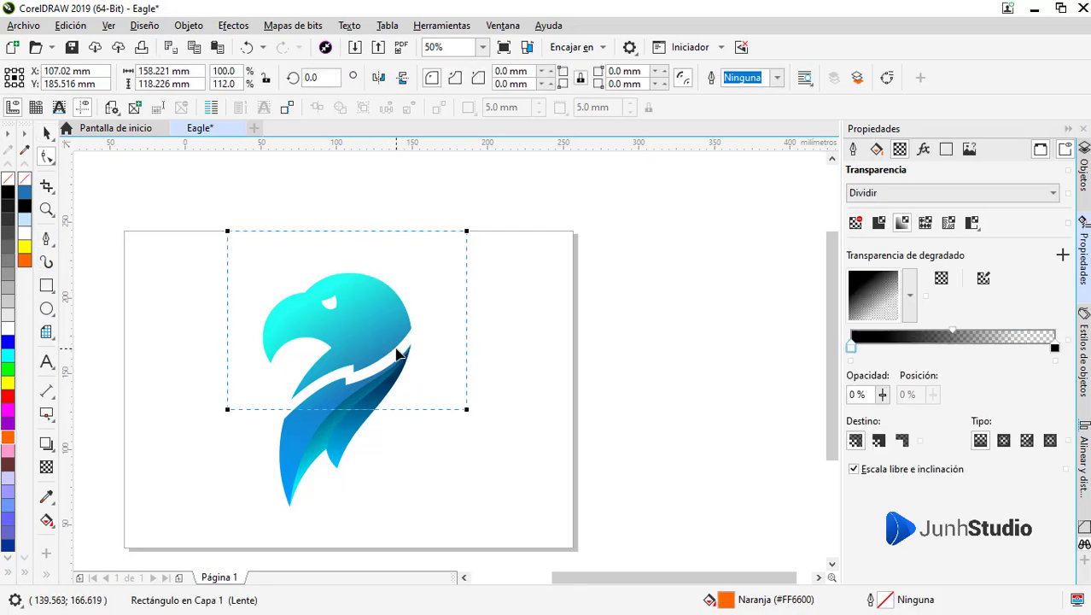
key("space")
right_click(384, 313)
left_click(452, 75)
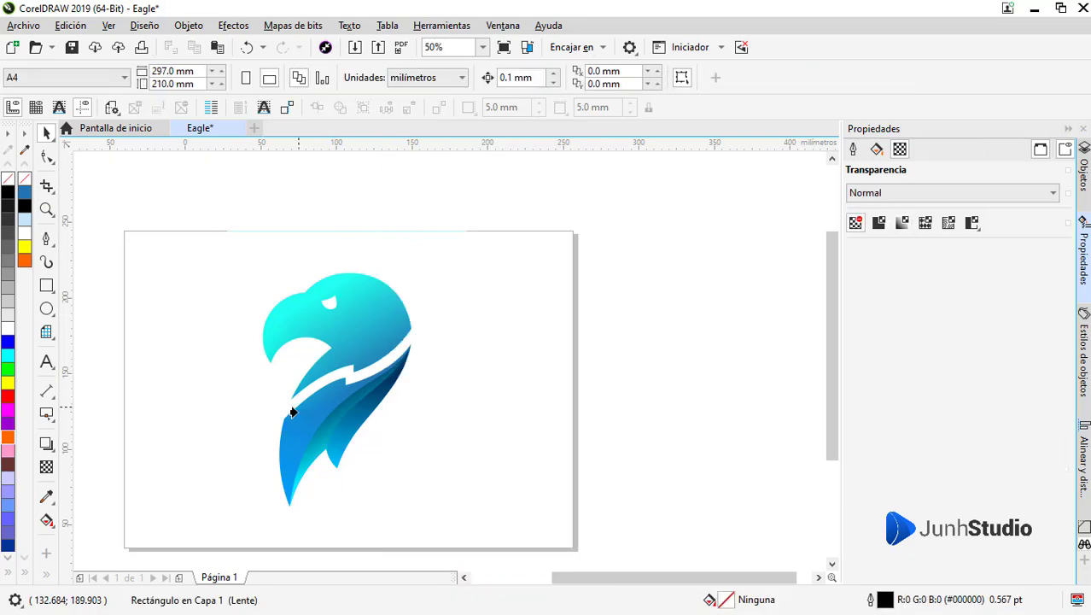
Reposition the clipped rectangle's transparency start and end points over the head
left_click(292, 409)
left_click(356, 338, "ctrl")
left_click(47, 467)
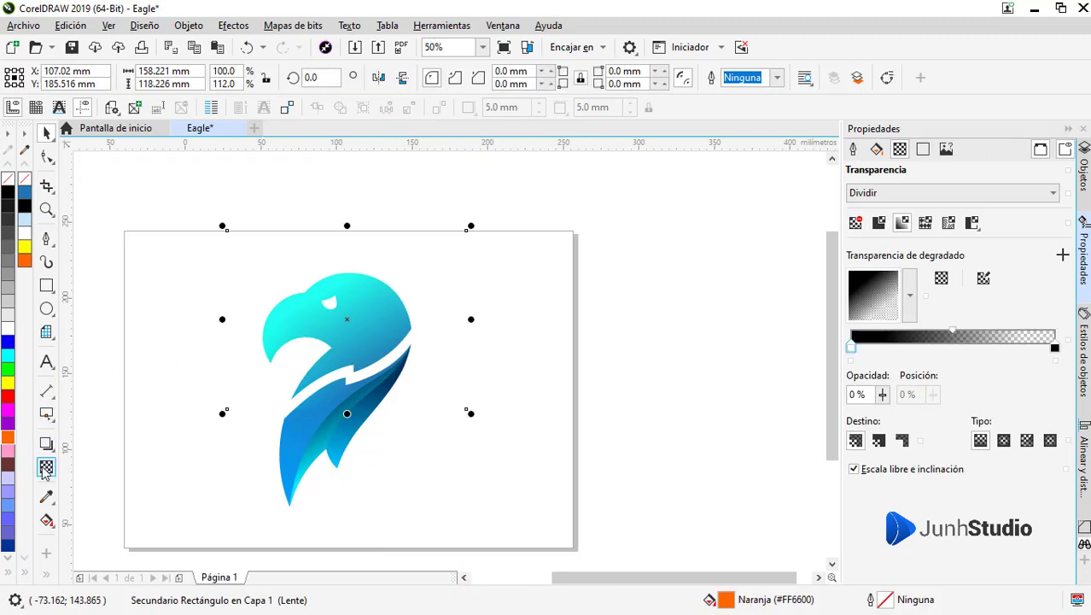
left_click_drag(335, 383, 320, 390)
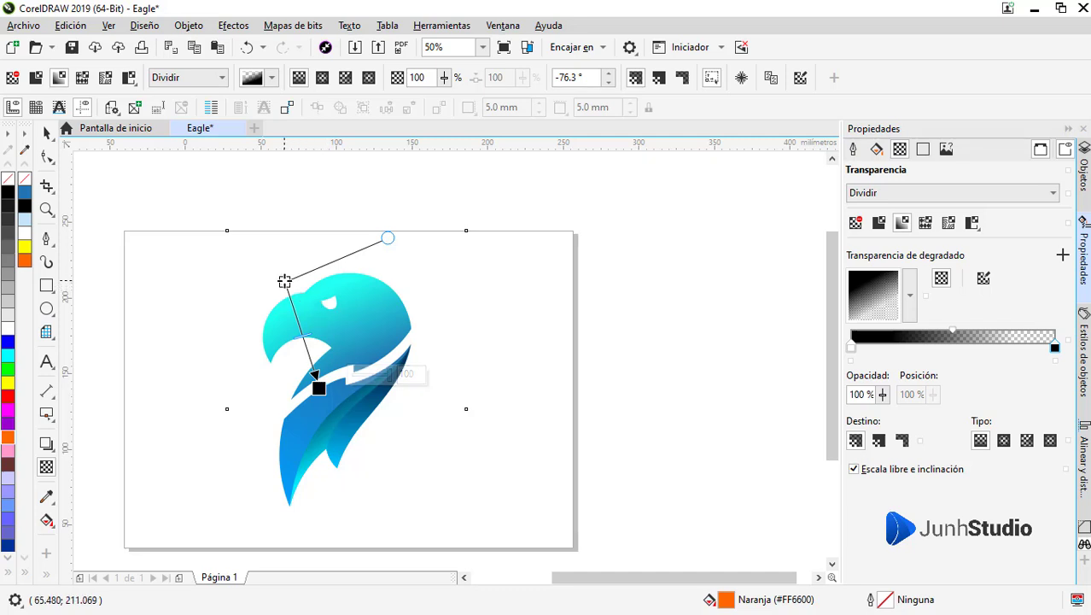
left_click_drag(284, 281, 276, 267)
Start a Bézier sliver at the notch below the head, following the head's lower edge
key("space")
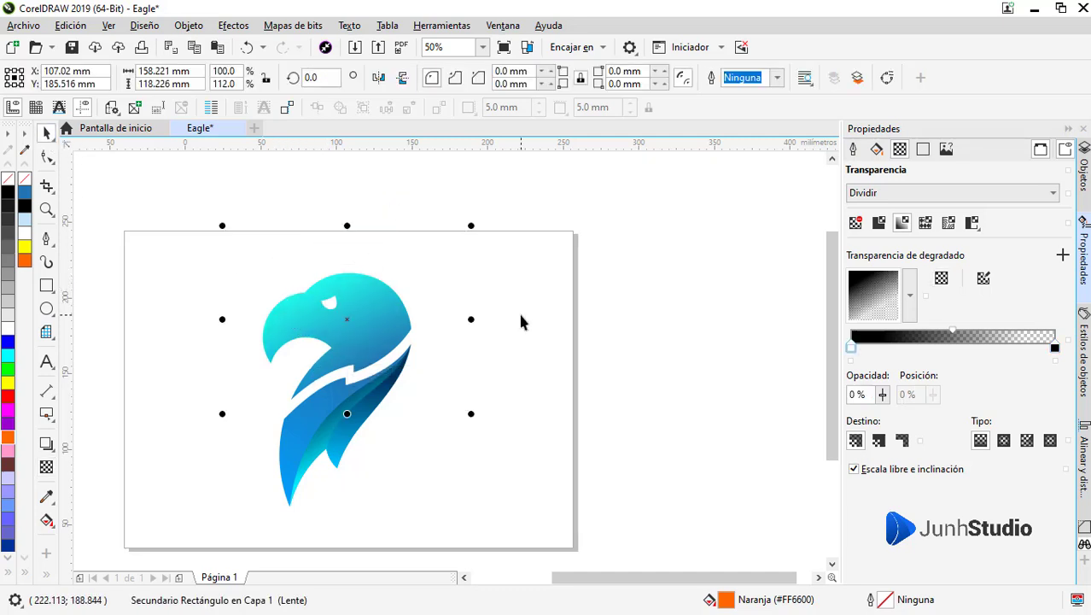
left_click(484, 340)
left_click(46, 238)
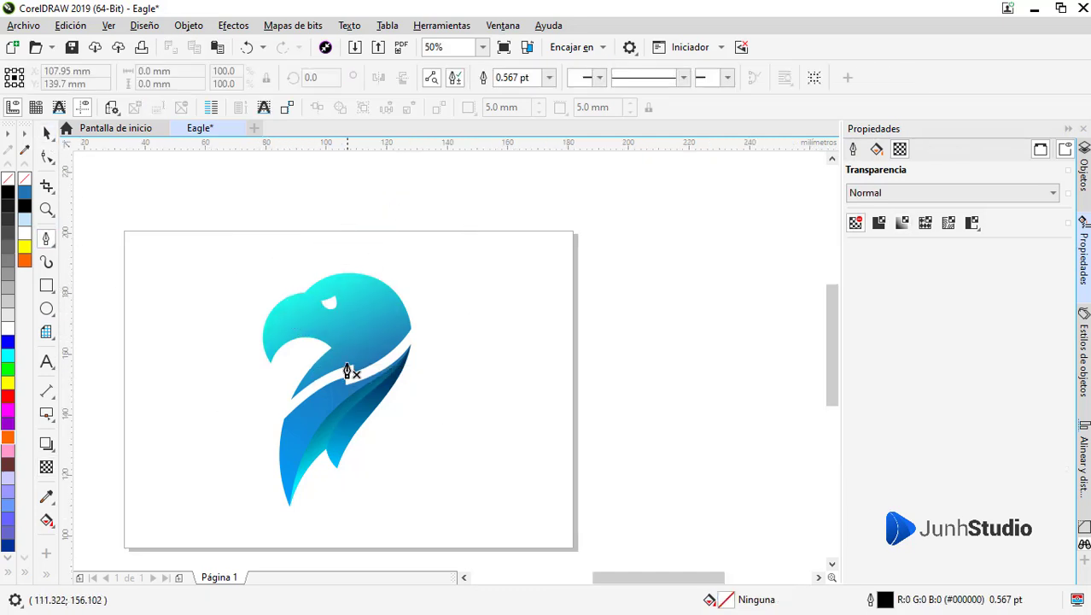
scroll(354, 370, "up", 3)
scroll(631, 263, "down", 1)
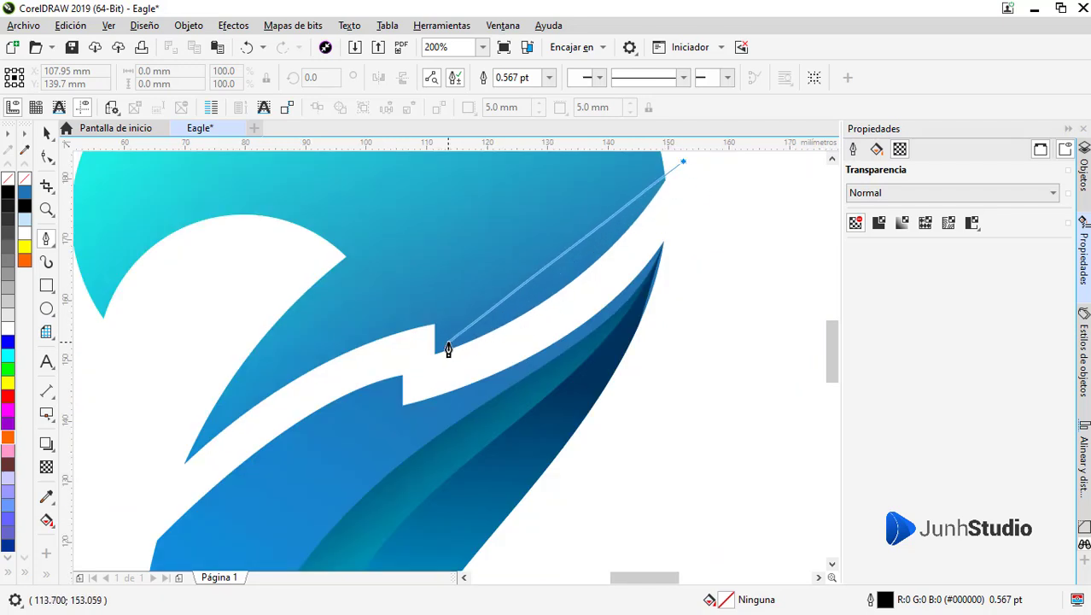
scroll(441, 342, "up", 2)
mouse_move(441, 344)
left_mouse_down()
mouse_move(230, 389)
mouse_move(172, 423)
mouse_move(164, 416)
left_mouse_up()
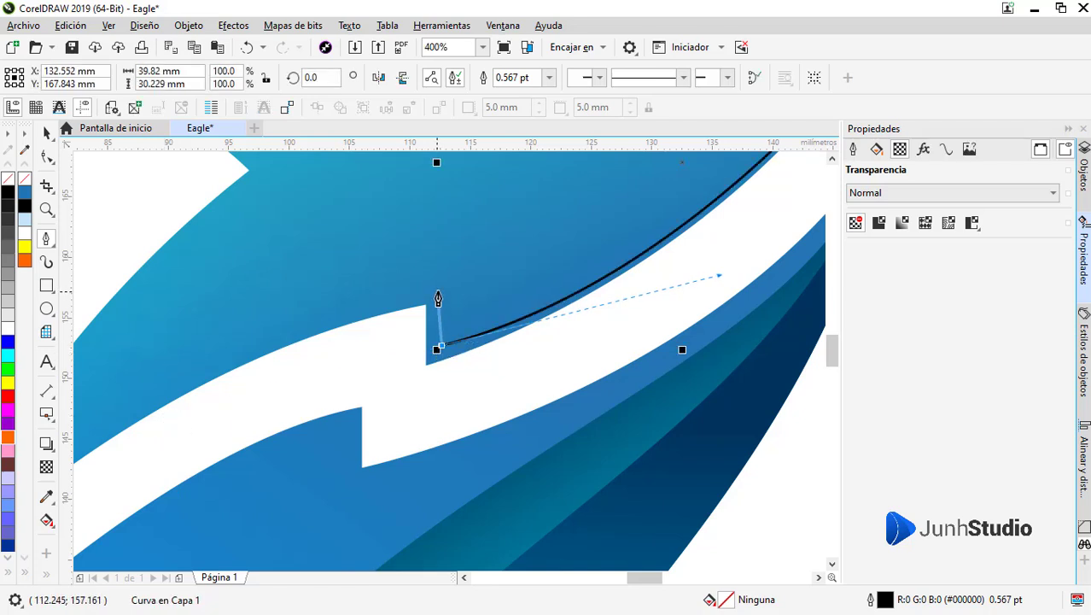
left_click(438, 298)
Trace the sliver down to the neck's left tip and close it at the top-right tip
scroll(438, 298, "down", 2)
mouse_move(182, 437)
left_mouse_down()
mouse_move(142, 472)
mouse_move(177, 514)
left_mouse_up()
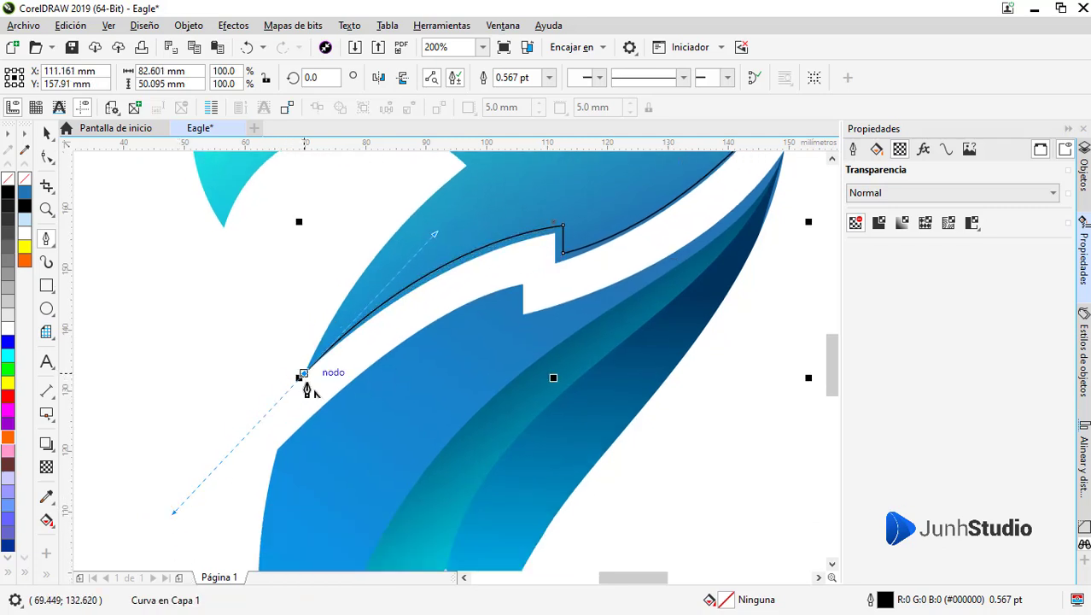
left_click(296, 392)
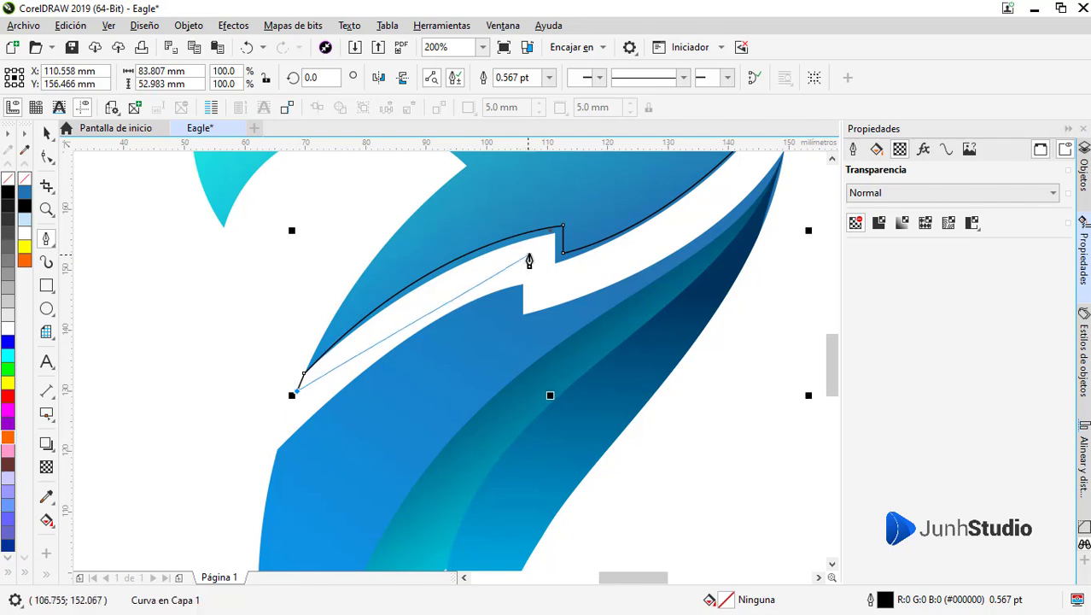
left_click(540, 246)
left_click(535, 317)
scroll(534, 317, "down", 1)
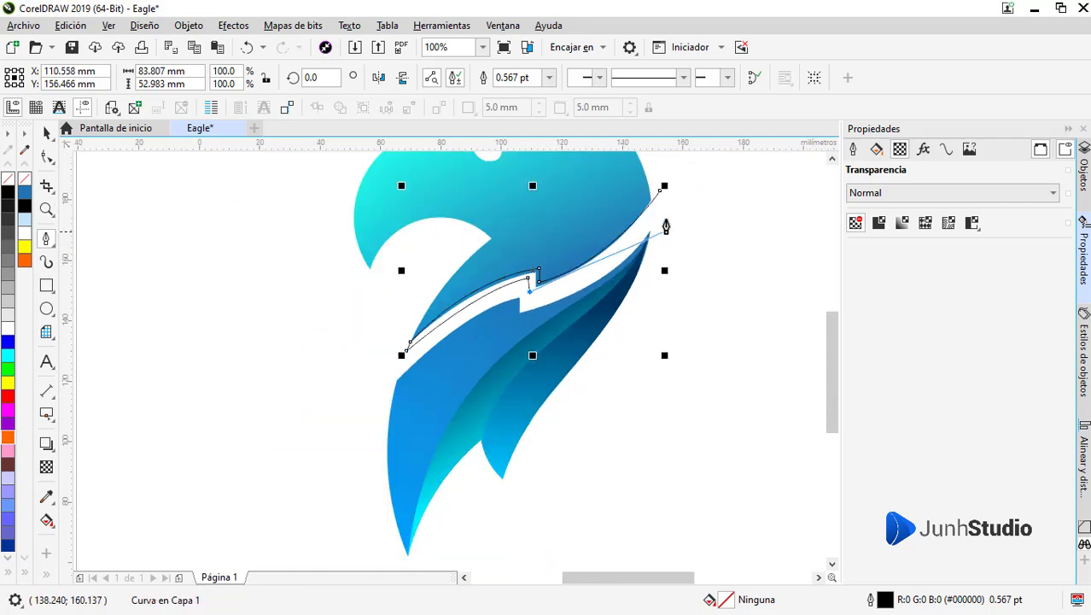
left_click(662, 186)
key("space")
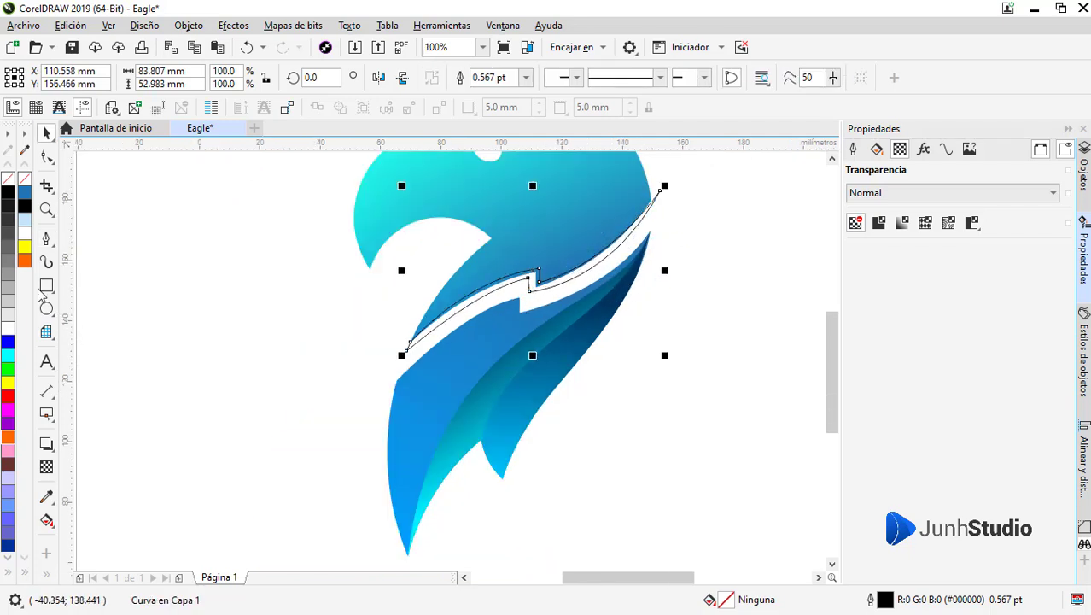
Fill the sliver white and remove its outline
left_click(24, 230)
right_click(7, 179)
scroll(476, 253, "down", 1)
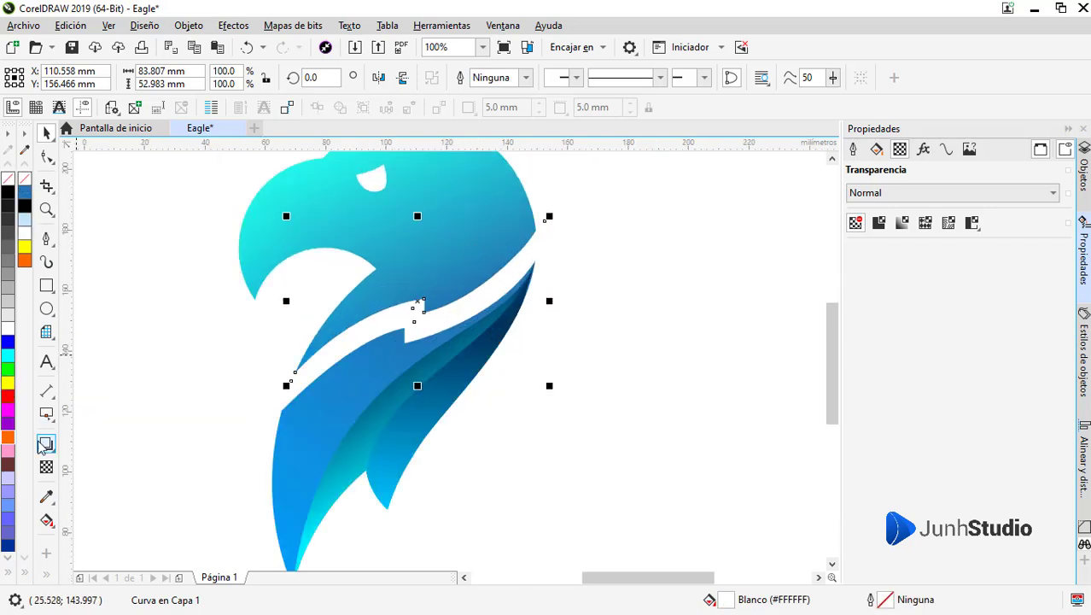
Apply a linear transparency fade running from the sliver's lower-left tip to its top-right tip
left_click(42, 475)
left_click_drag(390, 355, 450, 263)
scroll(437, 300, "up", 1)
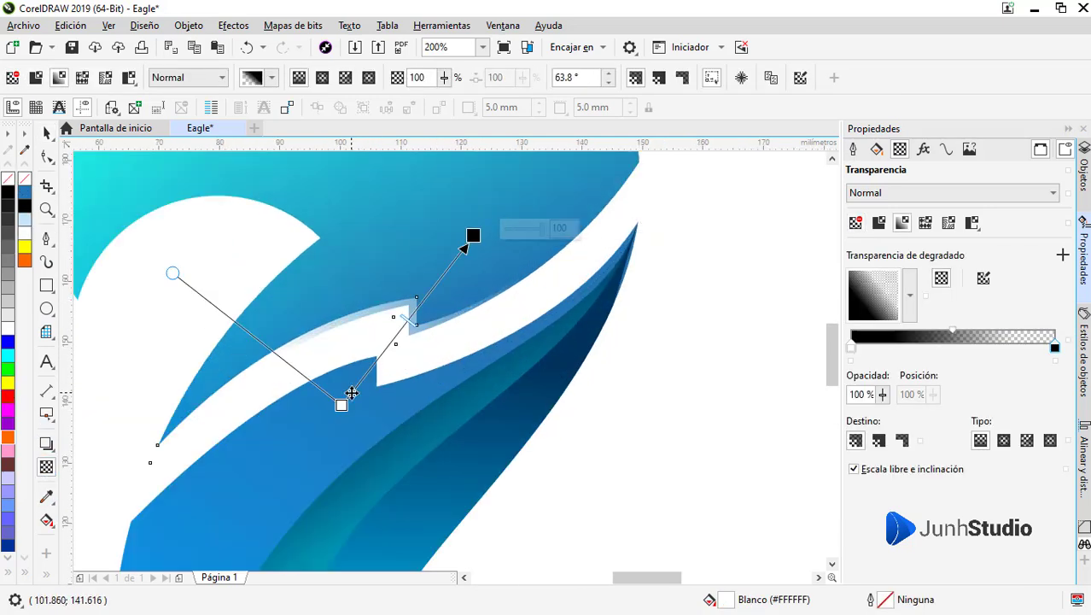
left_click_drag(341, 397, 208, 438)
left_click_drag(473, 235, 548, 212)
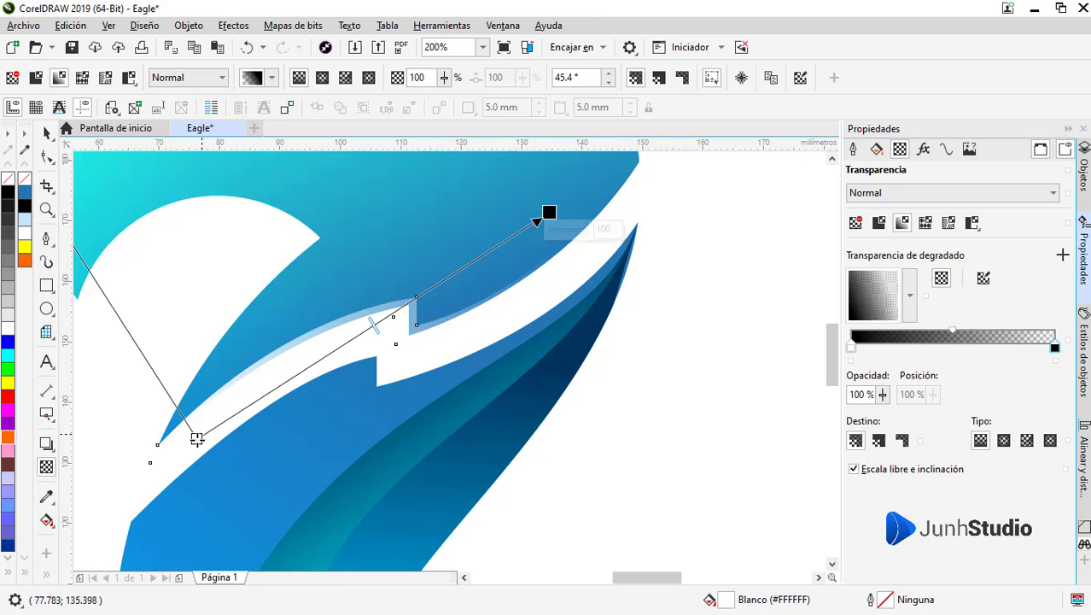
left_click_drag(206, 437, 171, 450)
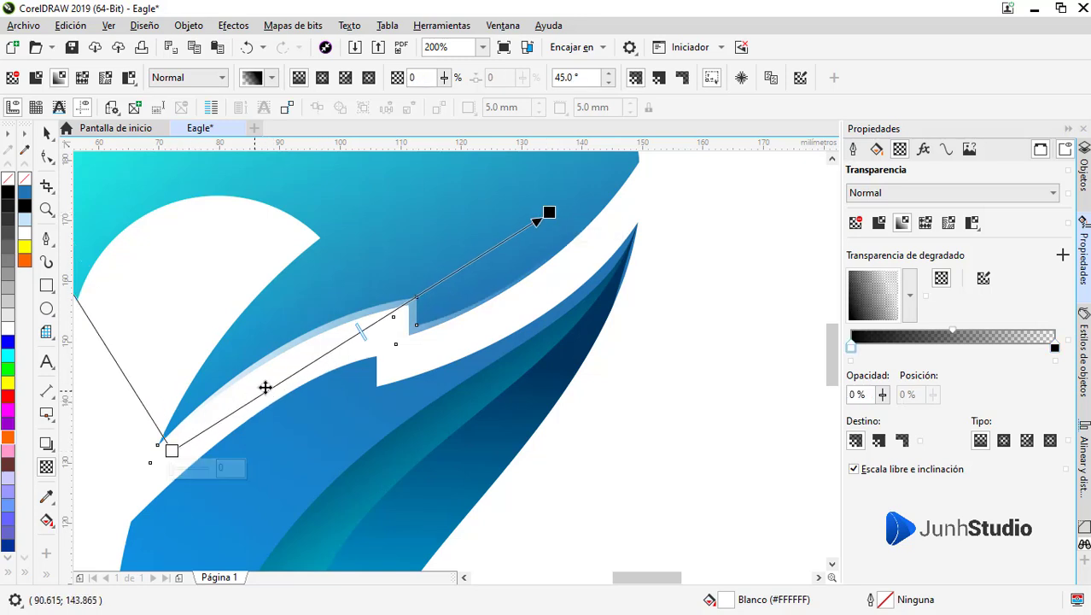
Add a 47% midpoint to the fade and make the lower end more transparent
double_click(313, 360)
mouse_move(317, 359)
left_mouse_down()
mouse_move(349, 339)
mouse_move(378, 362)
mouse_move(364, 355)
left_mouse_up()
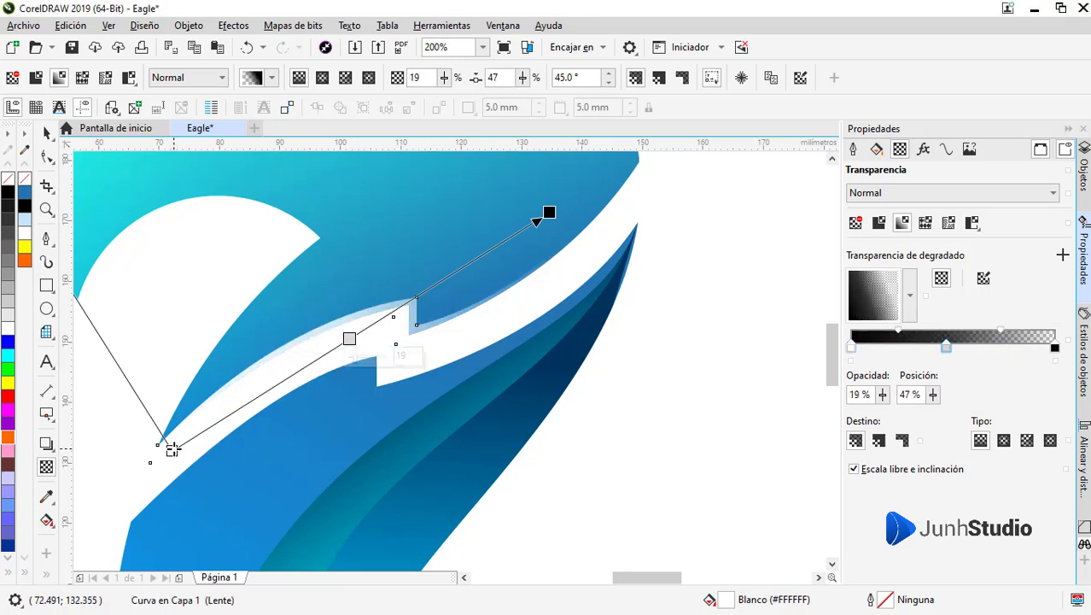
left_click(171, 450)
left_click_drag(191, 468, 203, 474)
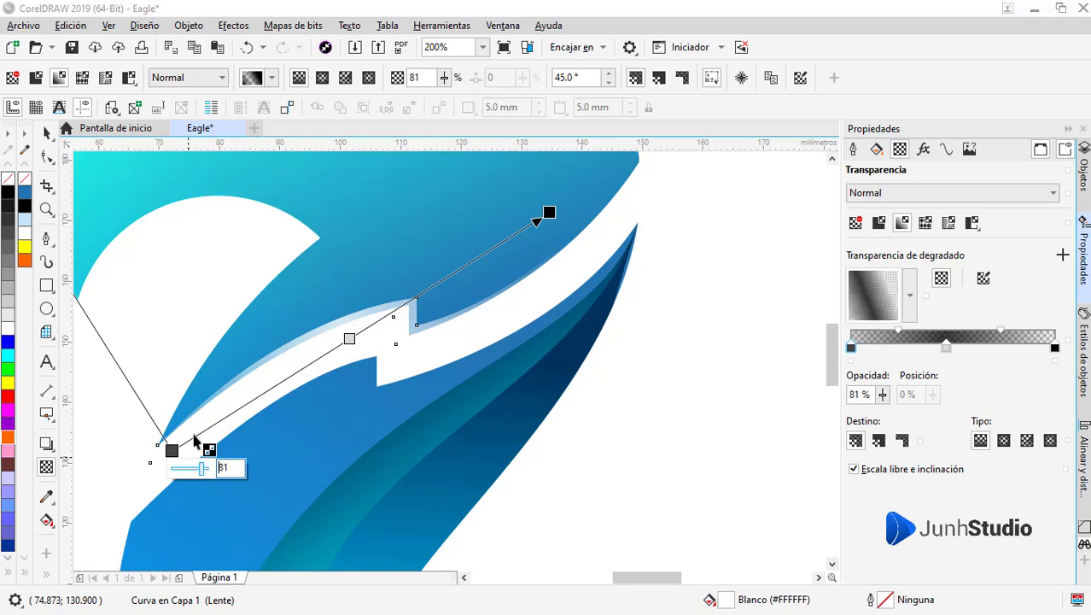
left_click(47, 133)
scroll(408, 324, "down", 2)
right_click(418, 265)
key("Escape")
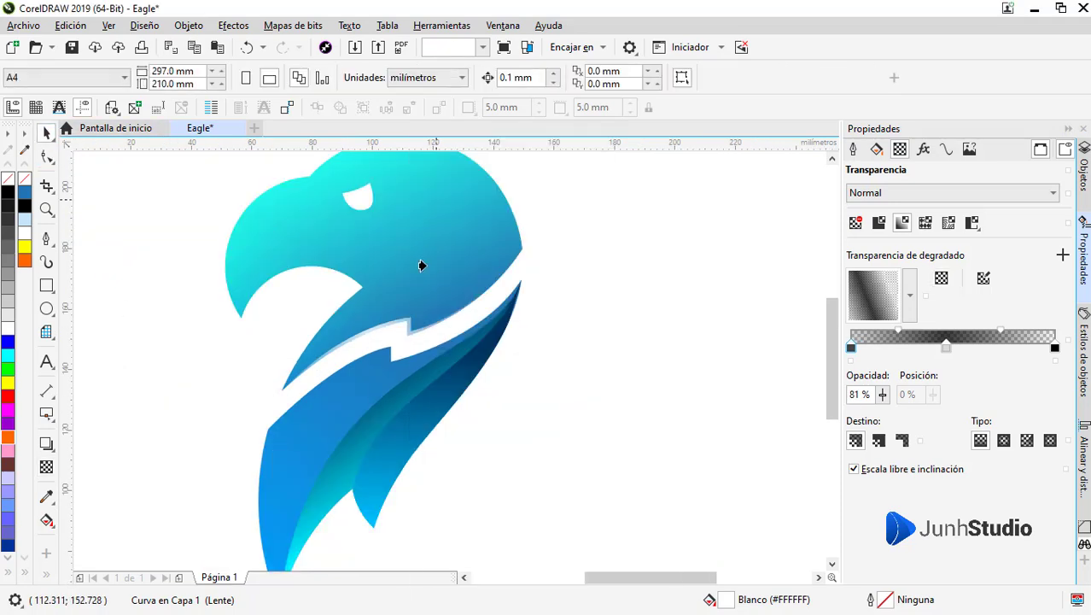
left_click(421, 265)
scroll(420, 266, "down", 2)
left_click(543, 386)
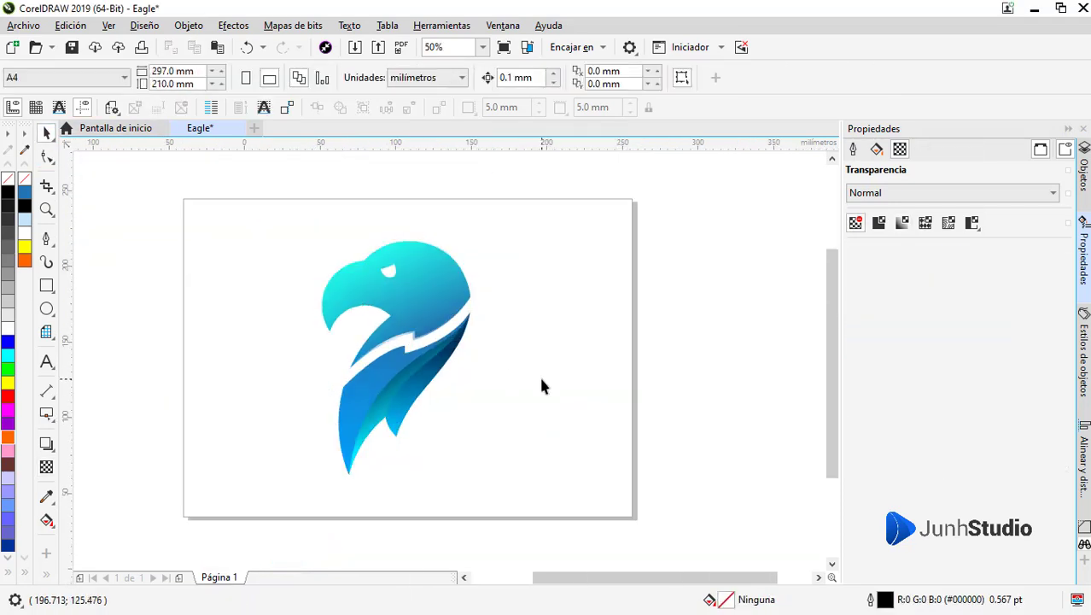
Draw a three-node Bézier crescent along the top and back of the eagle's head
left_click(47, 238)
scroll(303, 272, "up", 2)
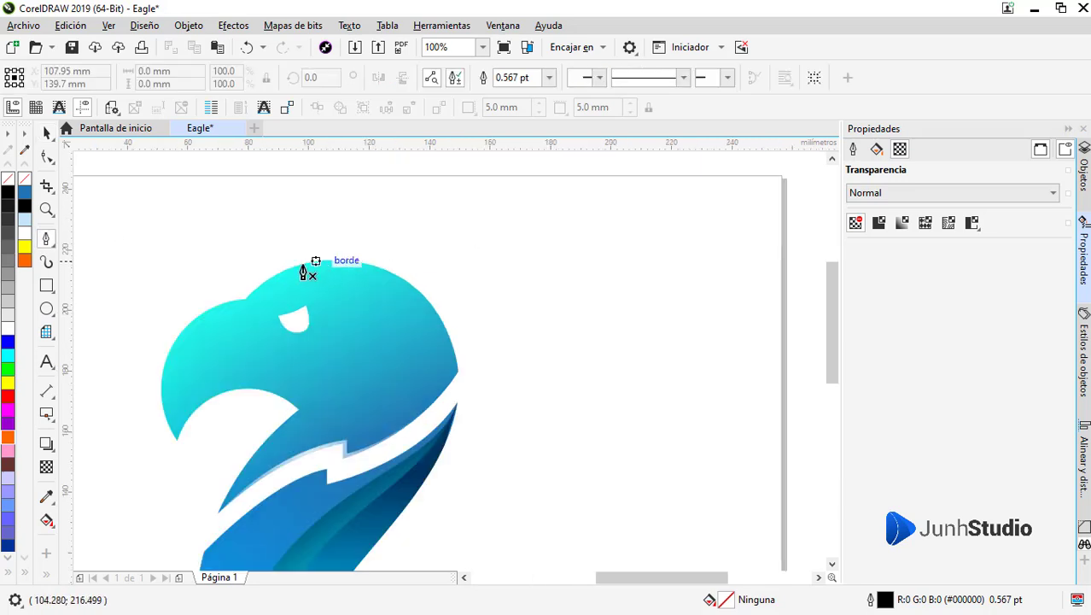
left_click_drag(454, 376, 497, 461)
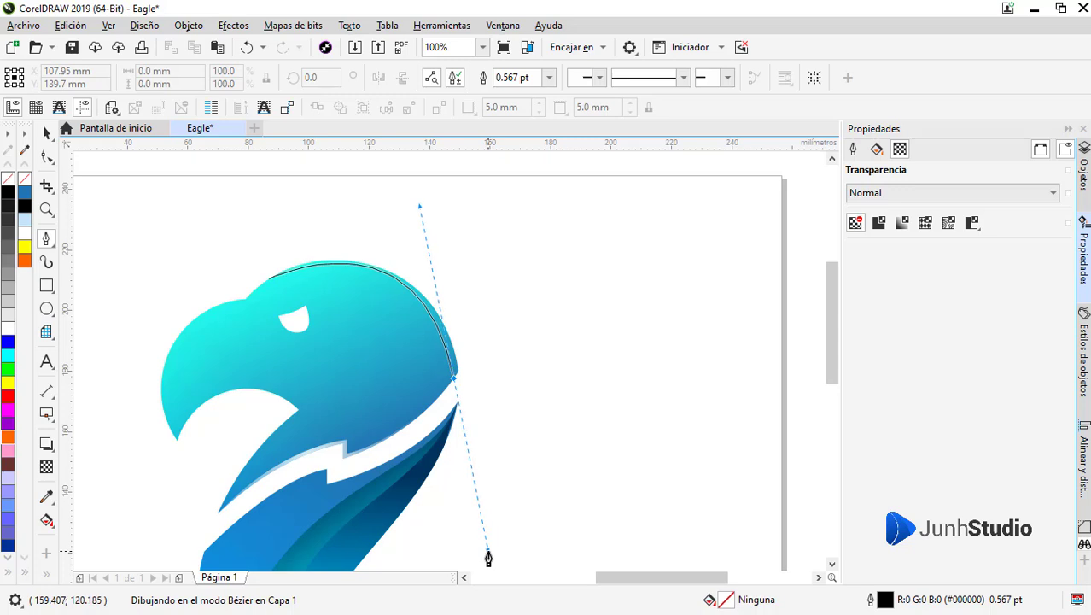
left_click_drag(487, 558, 485, 551)
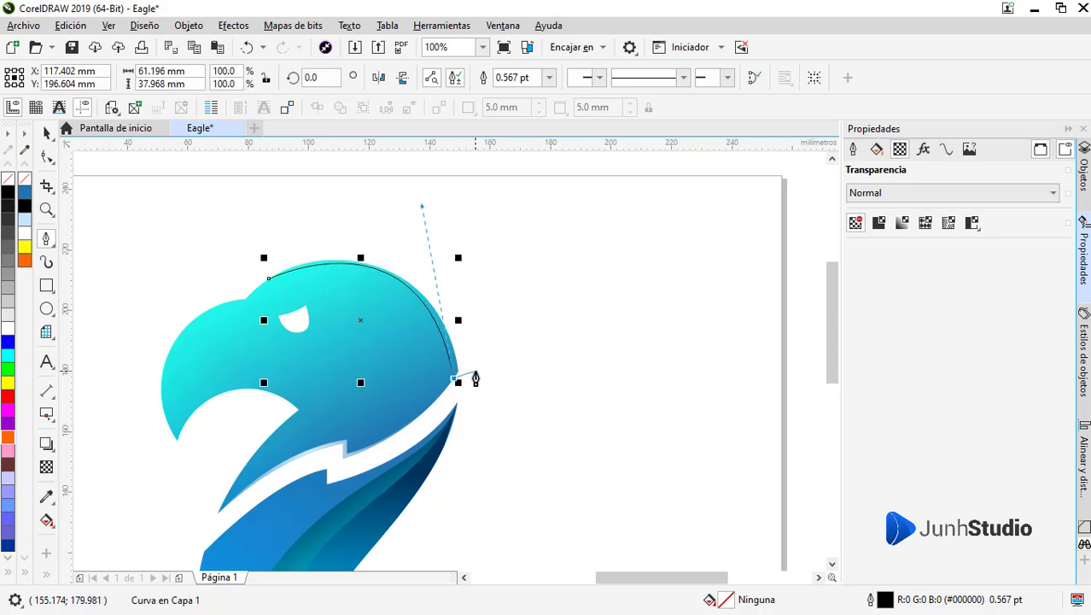
left_click(475, 373)
left_click_drag(270, 277, 433, 193)
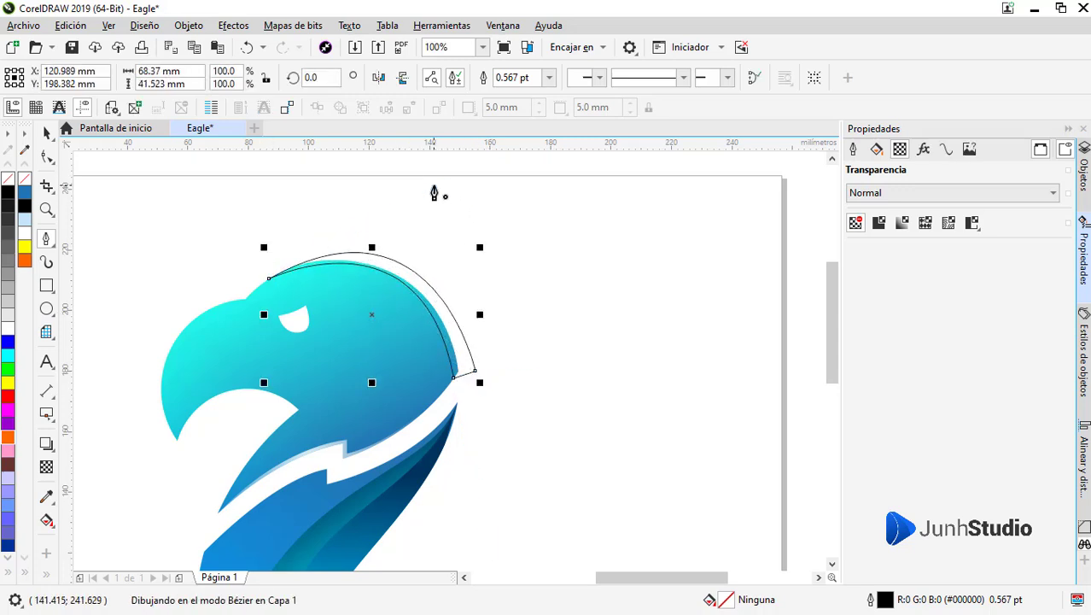
key("F10")
Reshape the crescent's start and end nodes and handles so it hugs the head edge
scroll(272, 281, "up", 2)
scroll(260, 297, "up", 2)
left_click(275, 286)
scroll(275, 286, "down", 2)
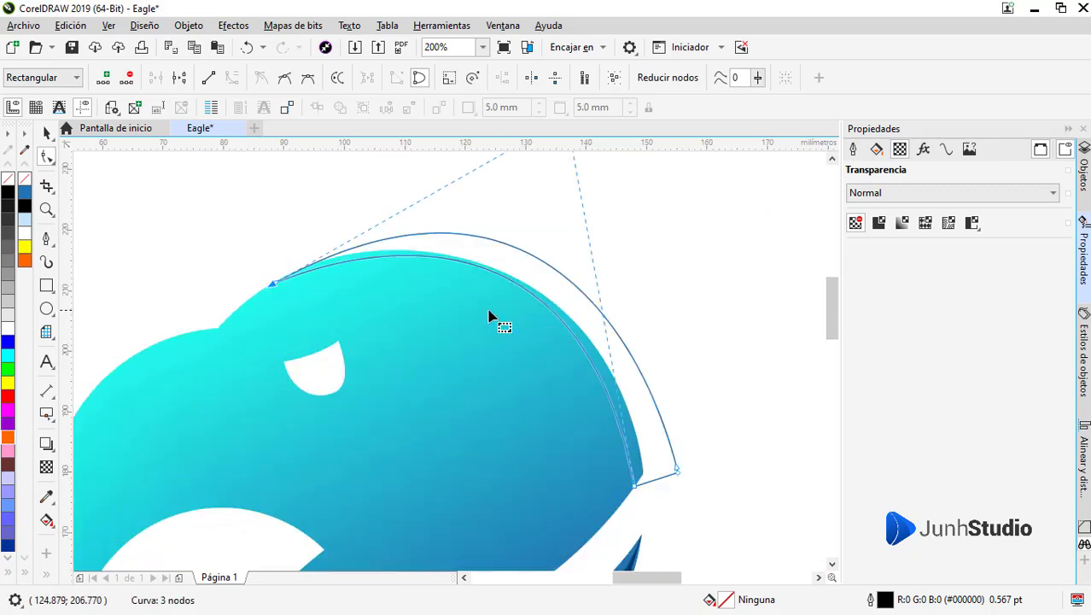
scroll(512, 282, "up", 2)
left_click_drag(596, 194, 542, 195)
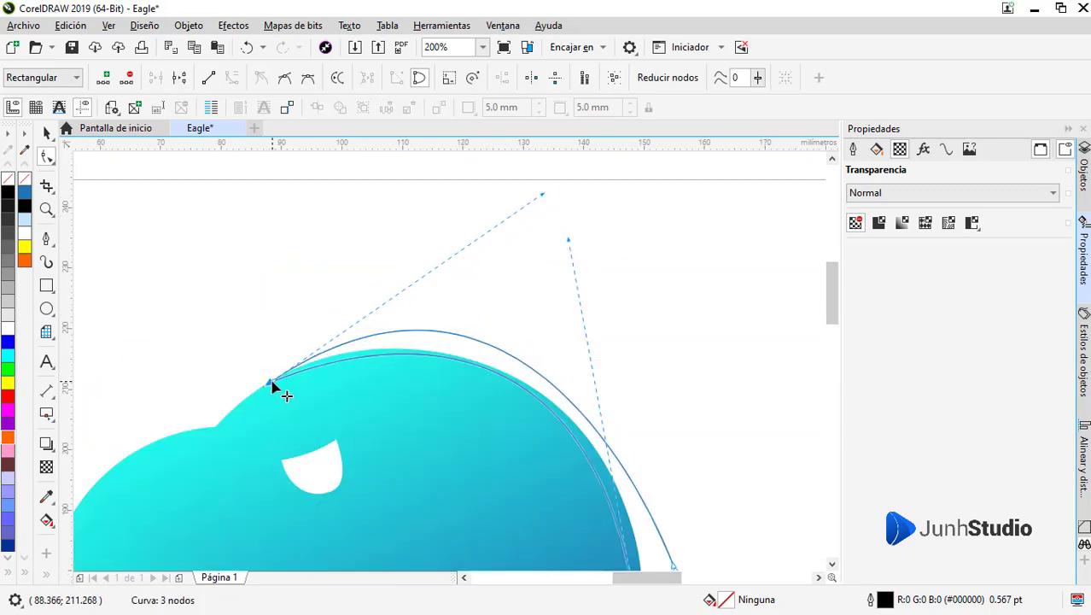
left_click_drag(271, 383, 265, 377)
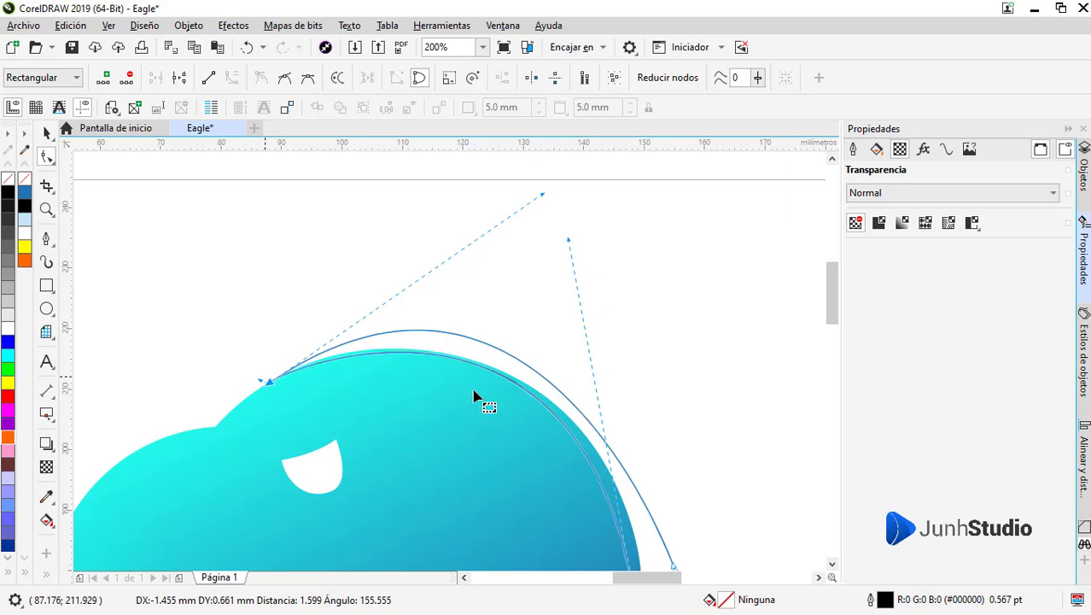
left_click_drag(569, 240, 593, 259)
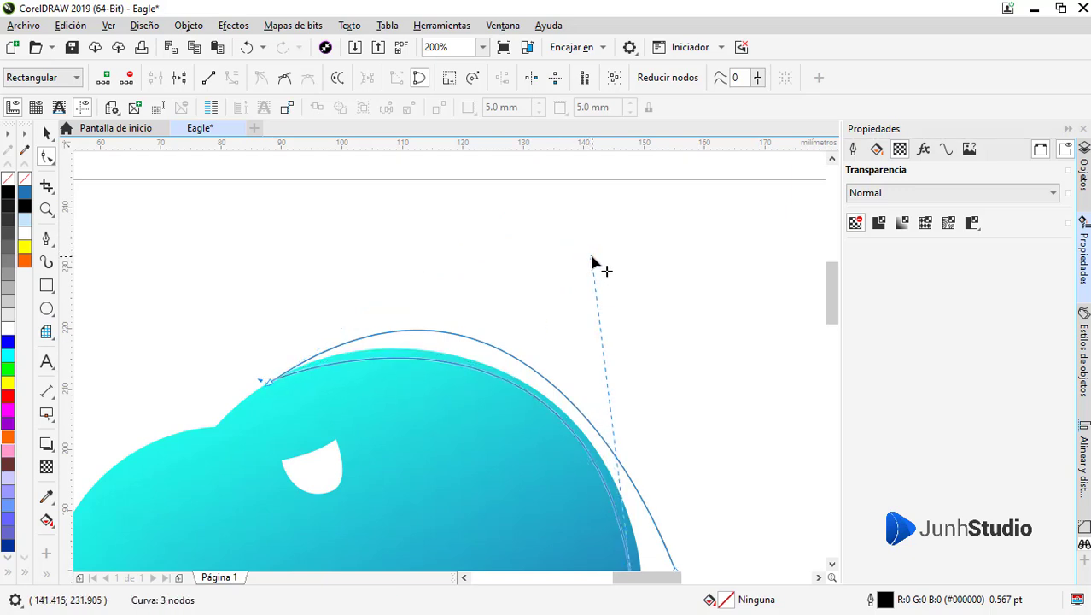
scroll(290, 363, "up", 1)
left_click_drag(239, 388, 309, 340)
scroll(309, 340, "down", 1)
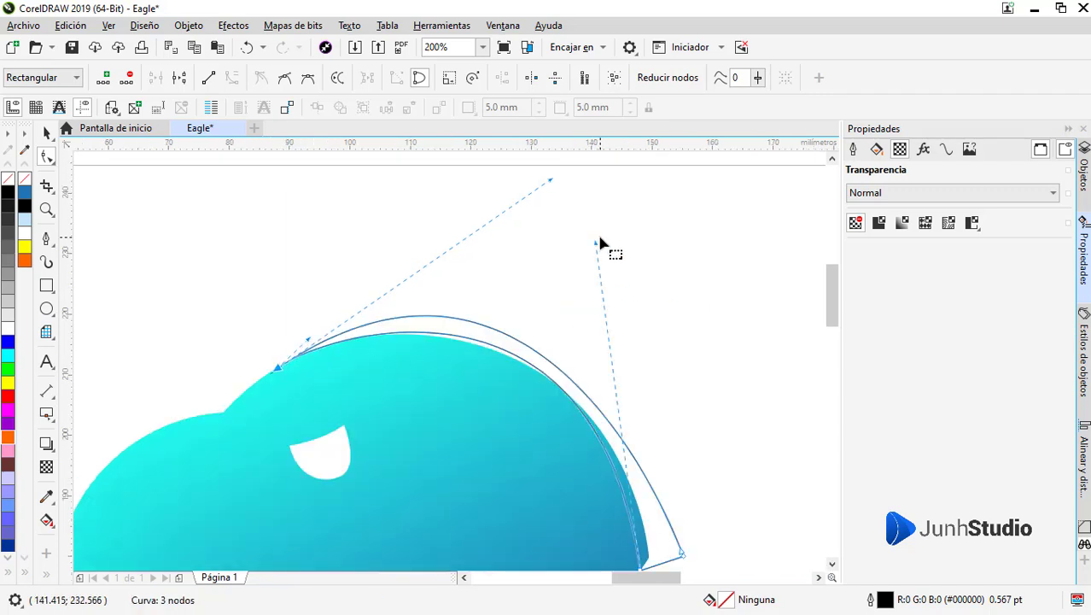
left_click_drag(597, 247, 591, 275)
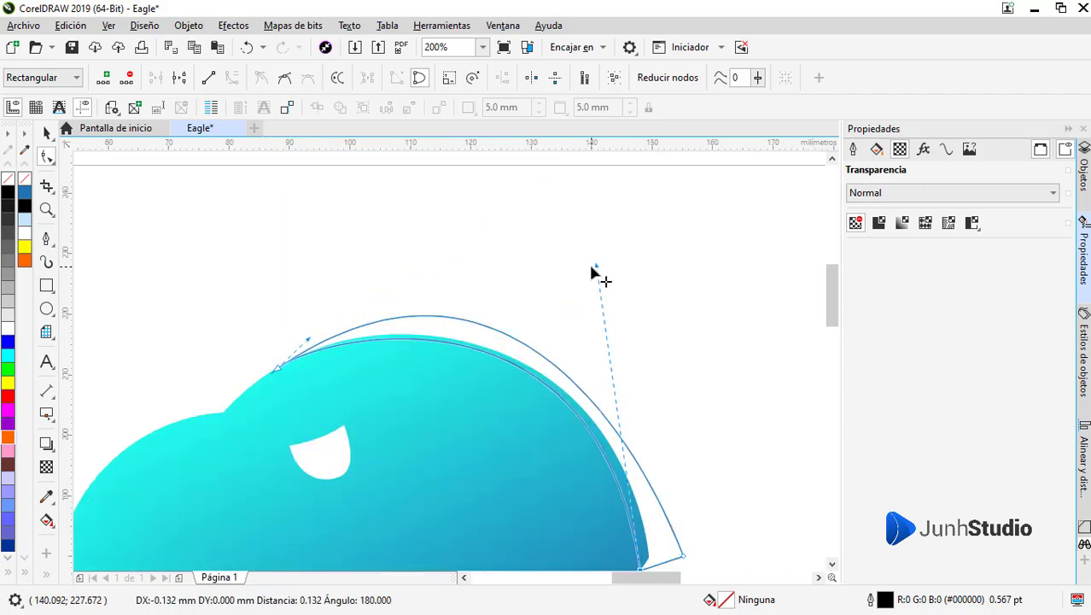
scroll(592, 275, "down", 1)
Remove the crescent's outline and fade it with a linear gradient transparency
right_click(28, 179)
key("space")
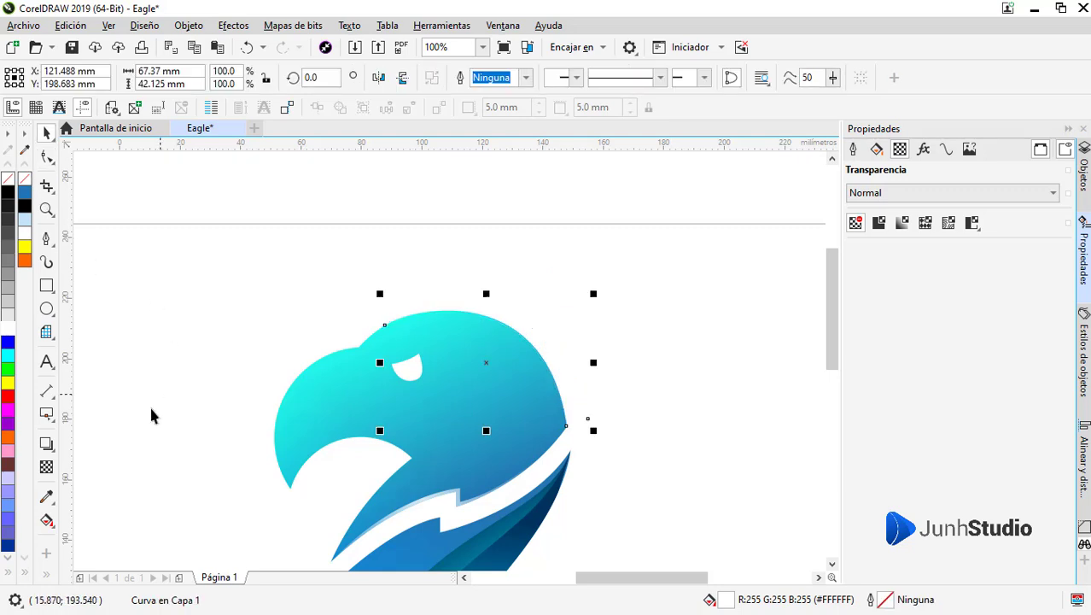
left_click(46, 467)
left_click_drag(592, 431, 471, 256)
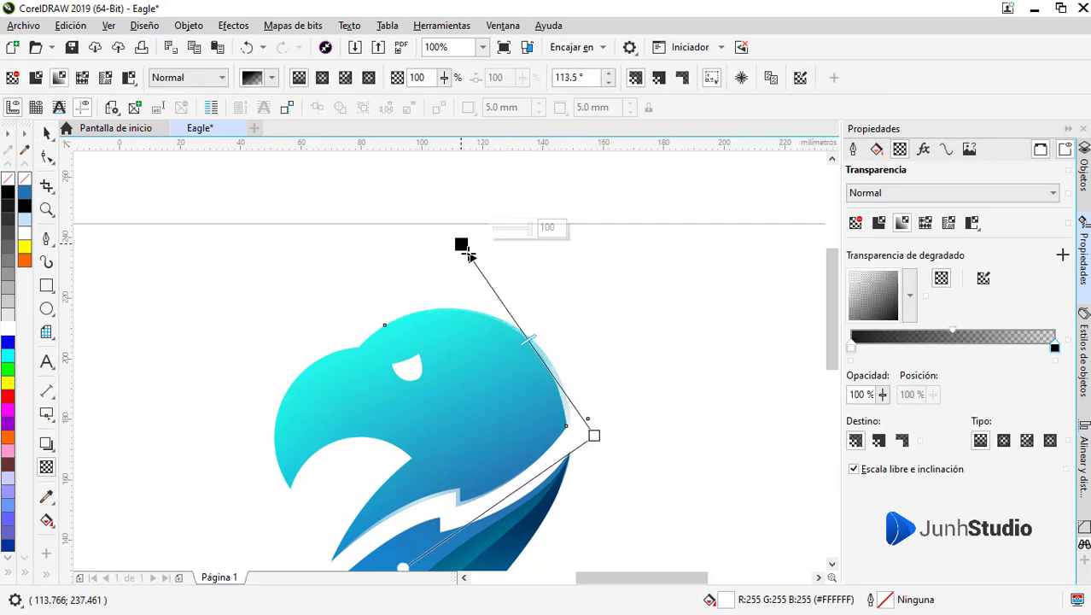
mouse_move(592, 431)
left_mouse_down()
mouse_move(577, 422)
mouse_move(606, 487)
left_mouse_up()
PowerClip the crescent highlight inside the eagle head
key("space")
right_click(565, 375)
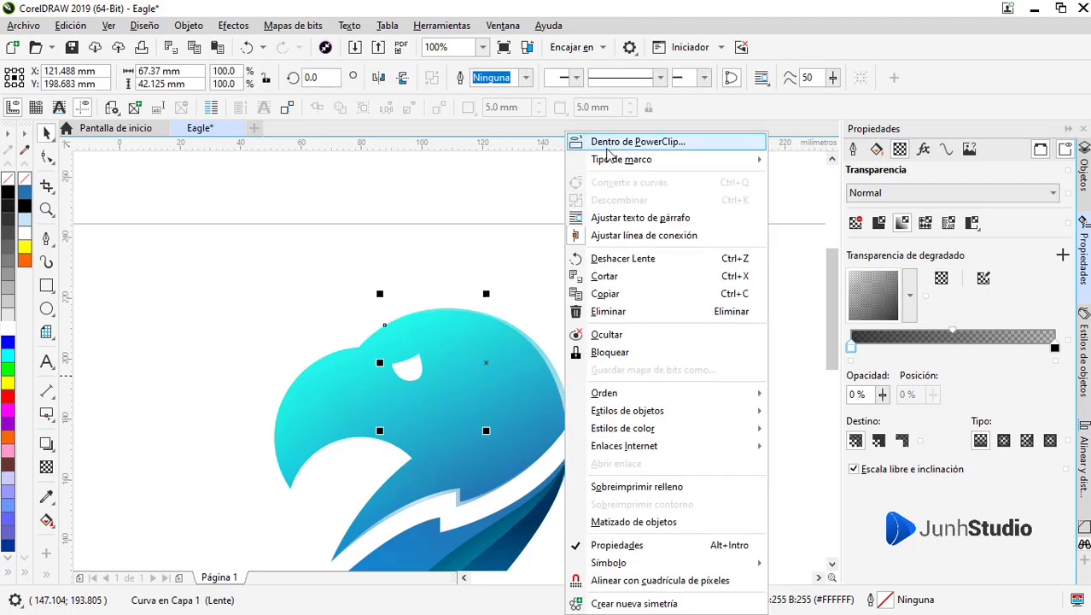
left_click(515, 420)
Adjust the clipped highlight's node handles so it wraps down the back of the head
key("F10")
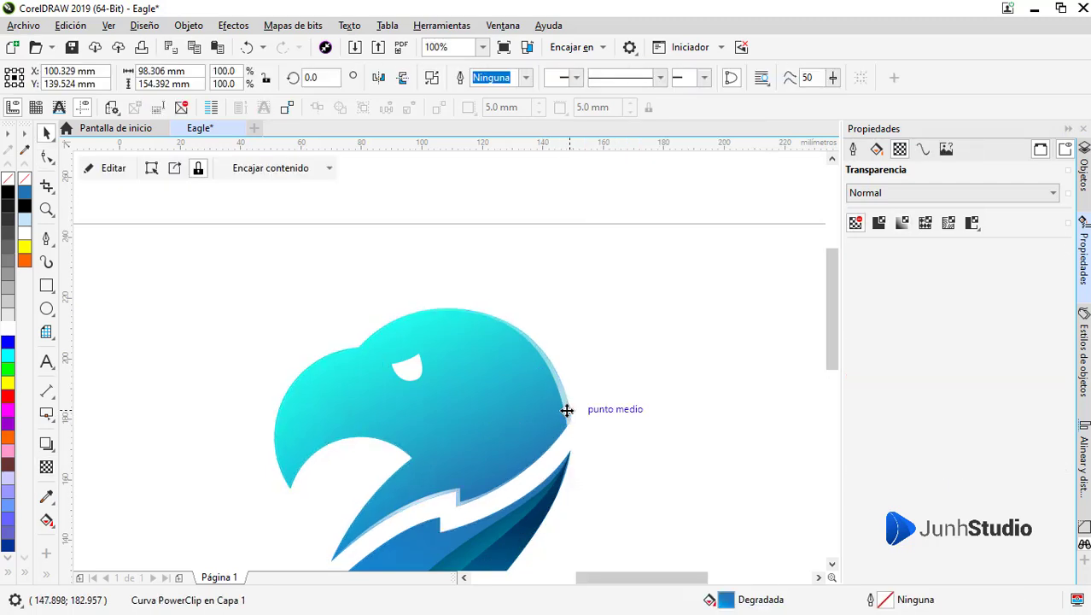
left_click(566, 412)
scroll(571, 420, "up", 3)
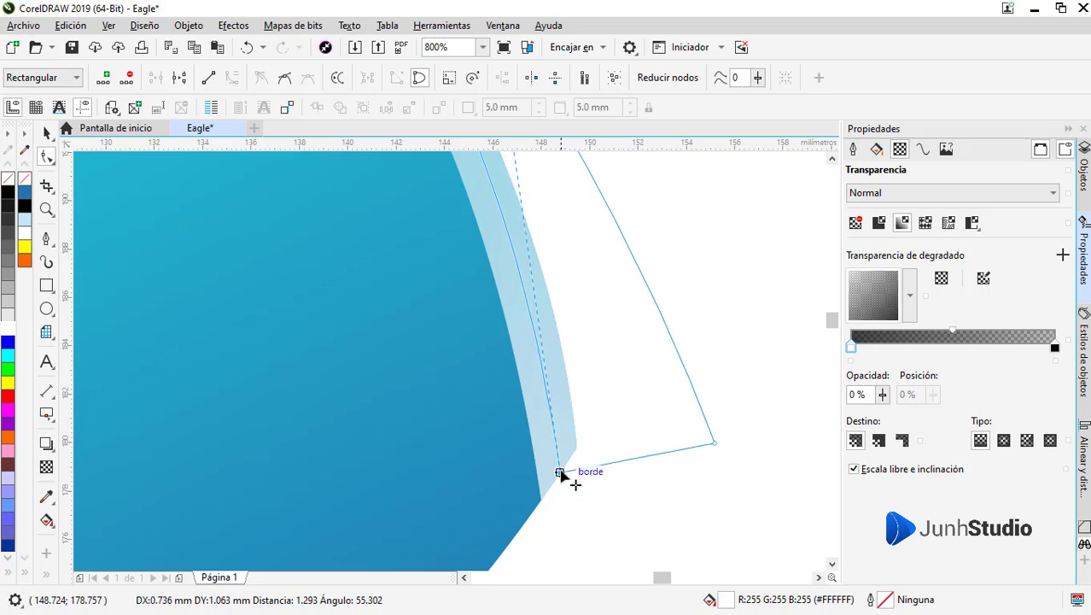
scroll(555, 482, "down", 3)
left_click_drag(538, 280, 522, 286)
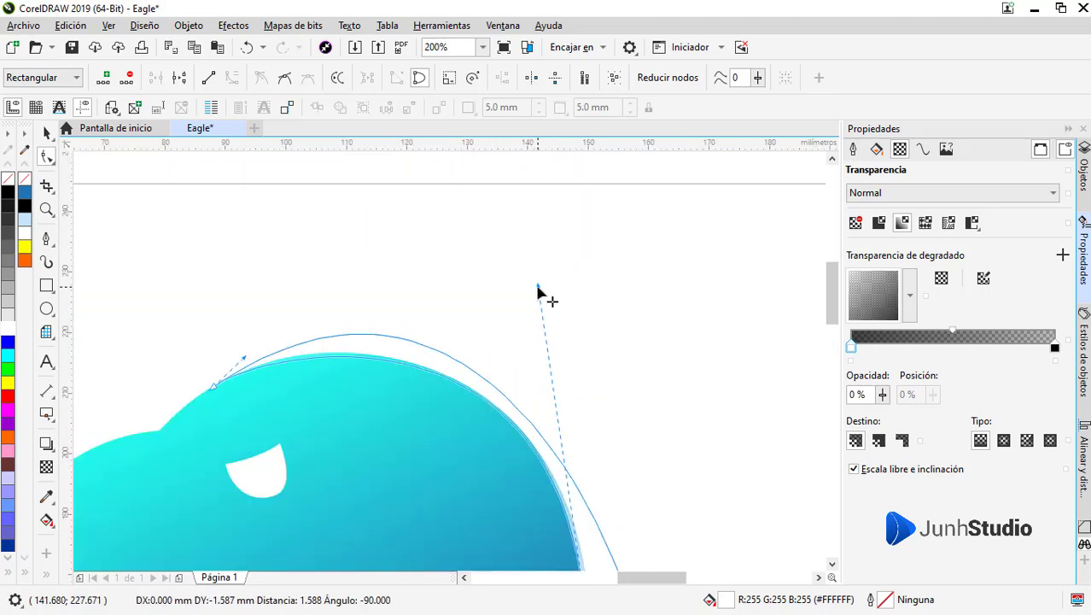
scroll(223, 340, "up", 1)
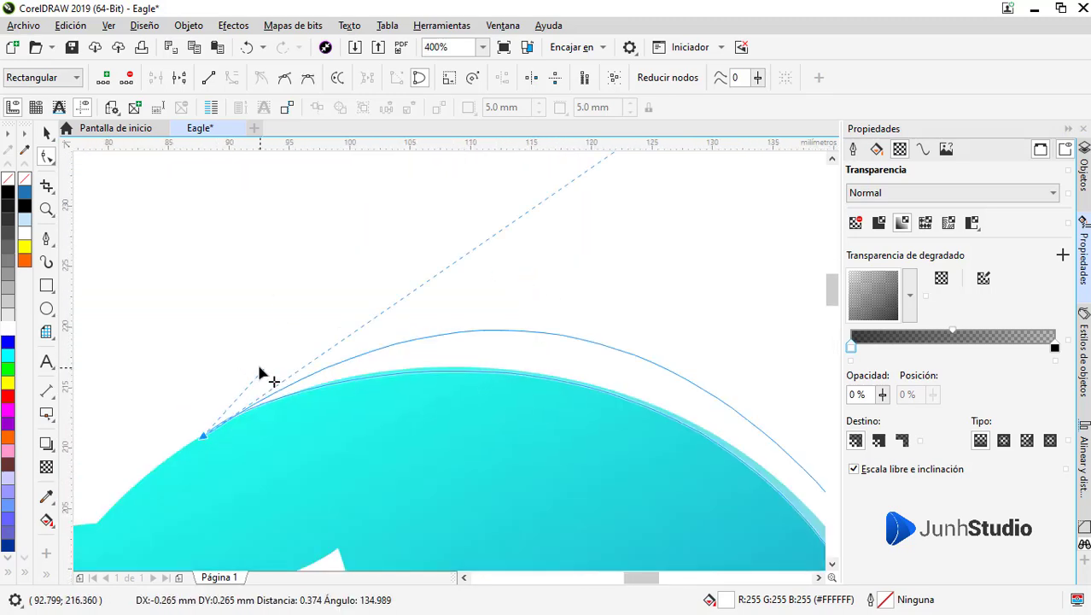
left_click_drag(254, 374, 277, 305)
scroll(622, 363, "down", 1)
left_click_drag(553, 262, 555, 275)
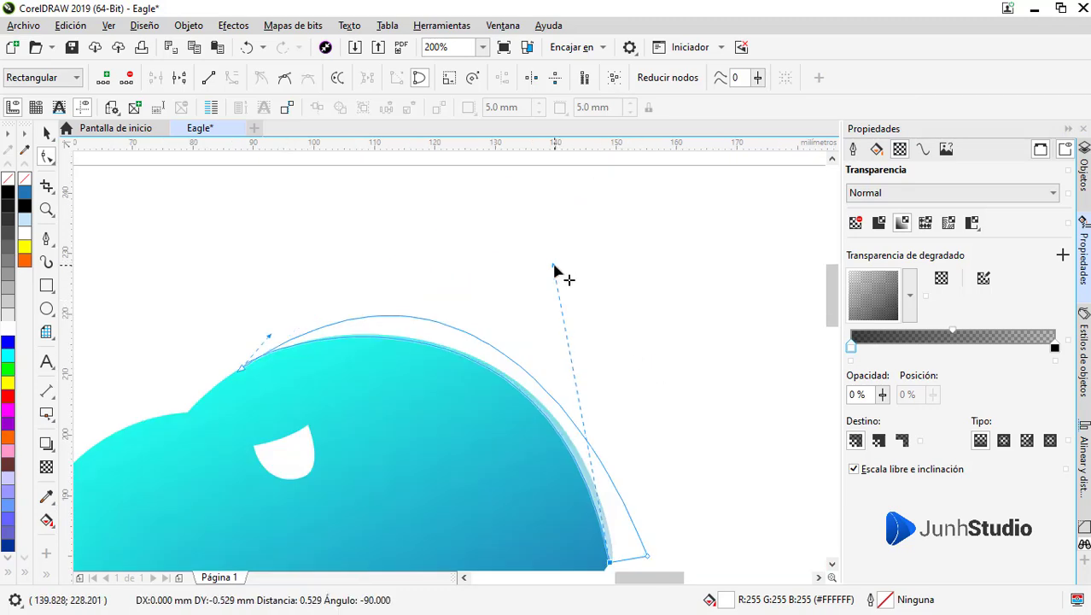
key("space")
scroll(496, 309, "down", 1)
scroll(512, 303, "down", 2)
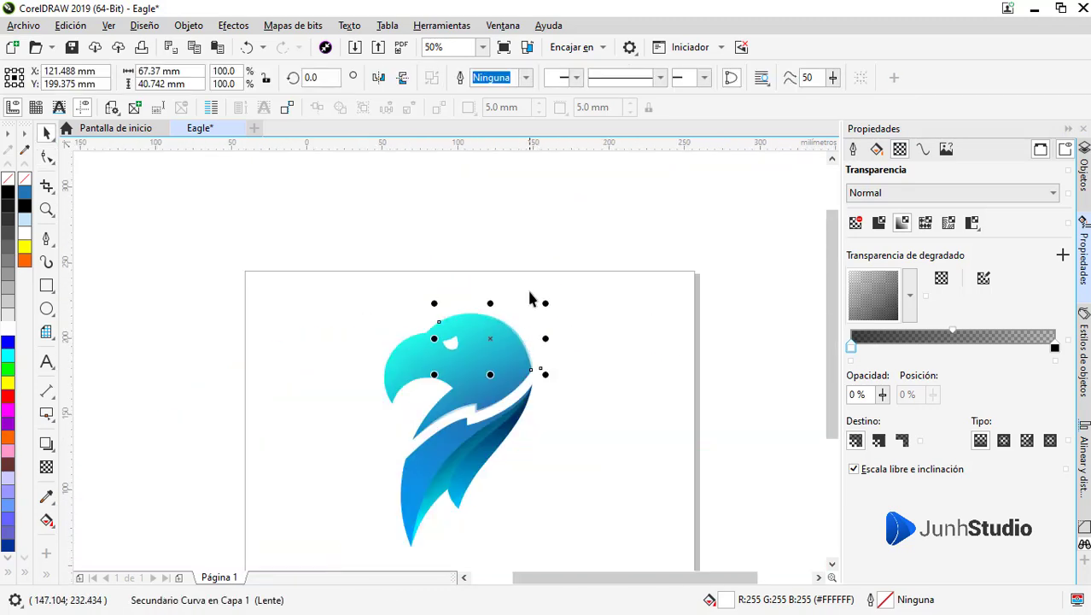
left_click(547, 474)
scroll(547, 474, "down", 1)
scroll(547, 478, "up", 1)
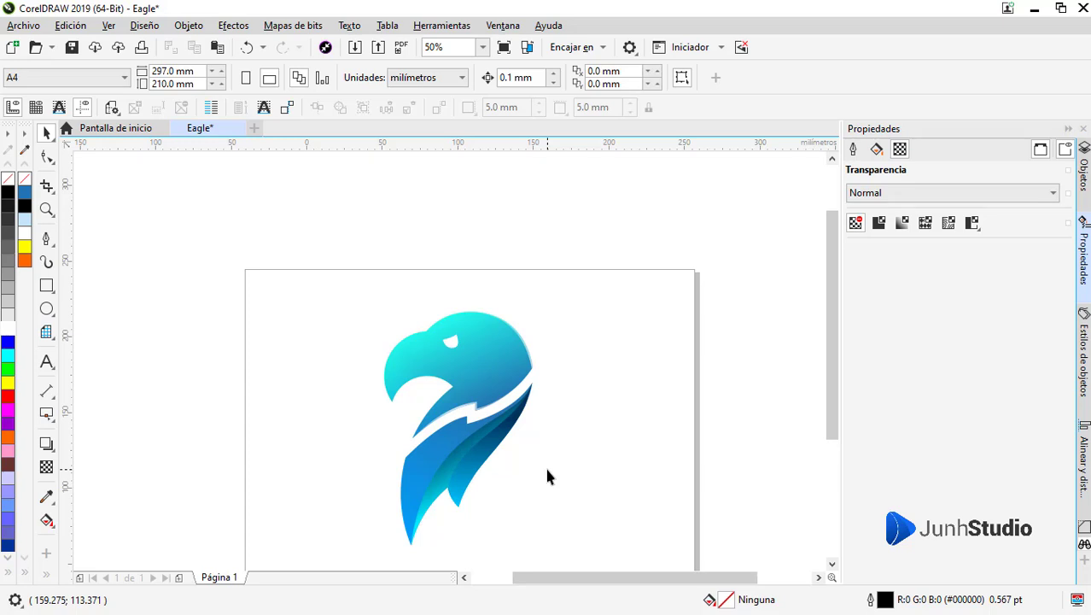
key("z")
left_click_drag(336, 287, 590, 560)
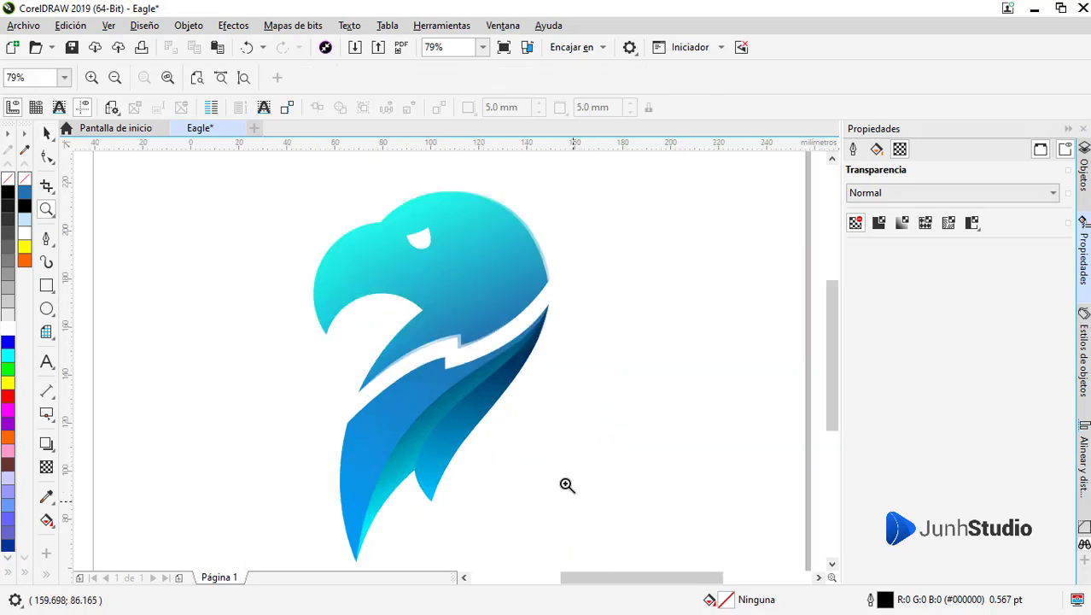
key("space")
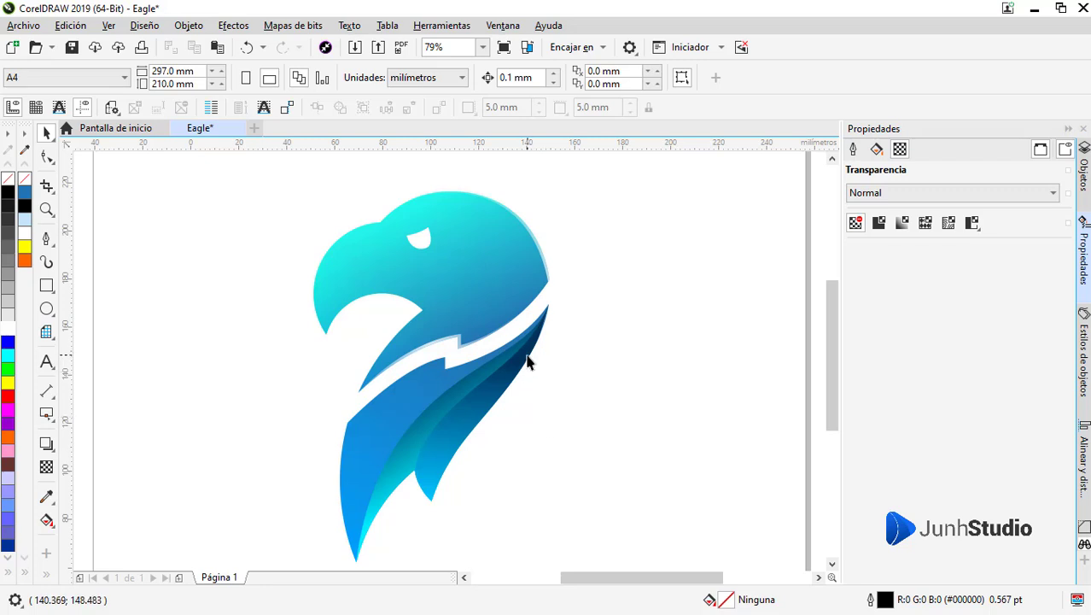
scroll(518, 360, "down", 3)
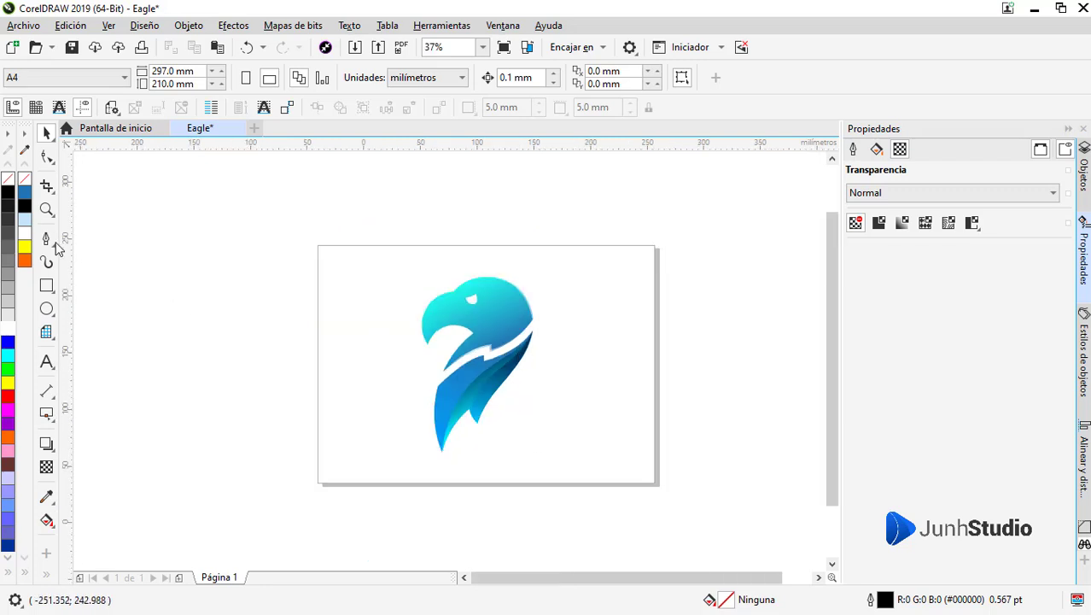
Add a page-sized rectangle filled dark grey #333333 with no outline
left_click(25, 218)
key("Escape")
left_click(50, 284)
double_click(47, 284)
right_click(8, 180)
left_click(8, 220)
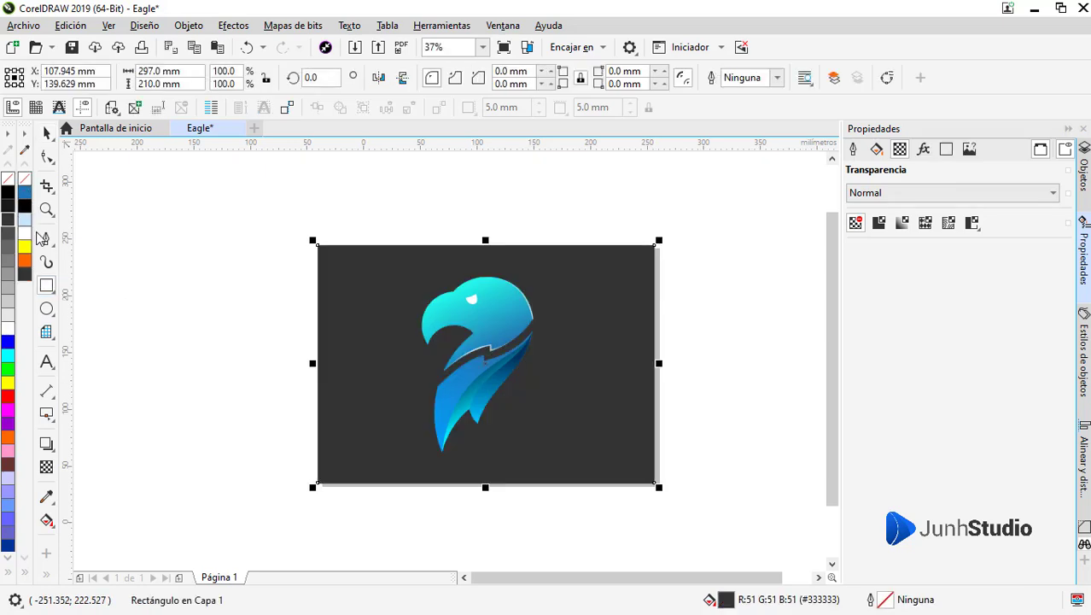
left_click(737, 437)
Trim the white eye shape out of the eagle head
left_click(468, 304)
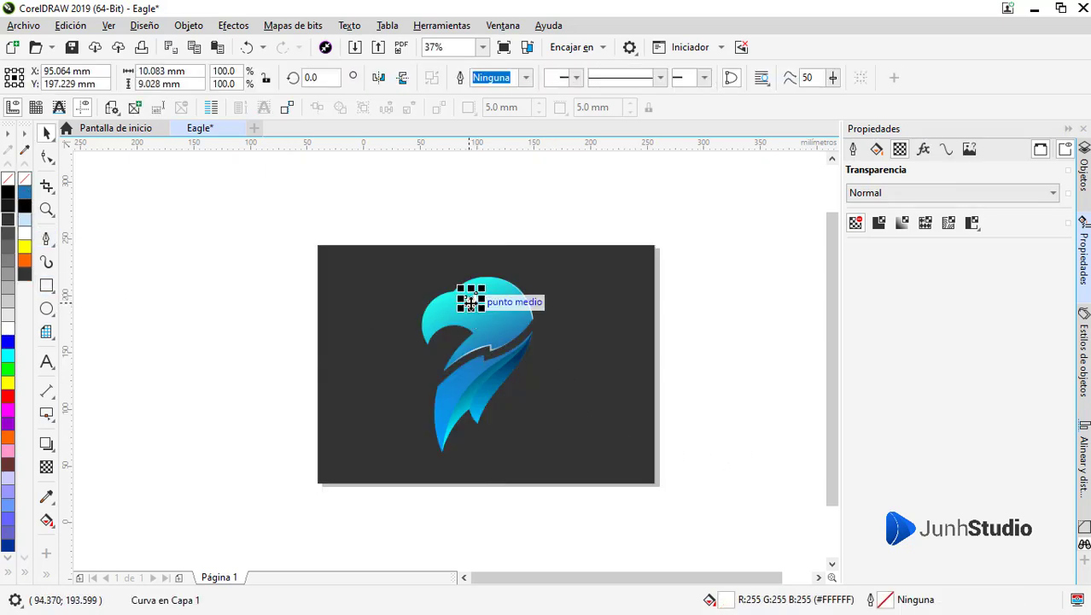
scroll(471, 302, "up", 5)
left_click(488, 360)
left_click(471, 291, "shift")
left_click(575, 77)
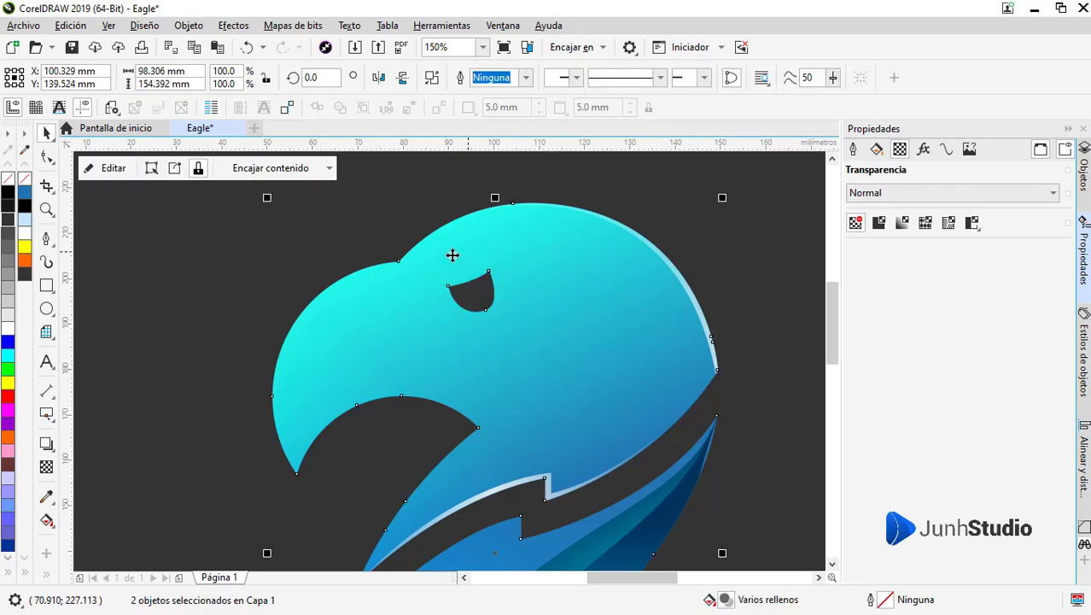
scroll(678, 381, "down", 5)
left_click(678, 381)
Scale all three eagle parts to about 85% and zoom in on the eagle
left_click_drag(708, 452, 360, 214)
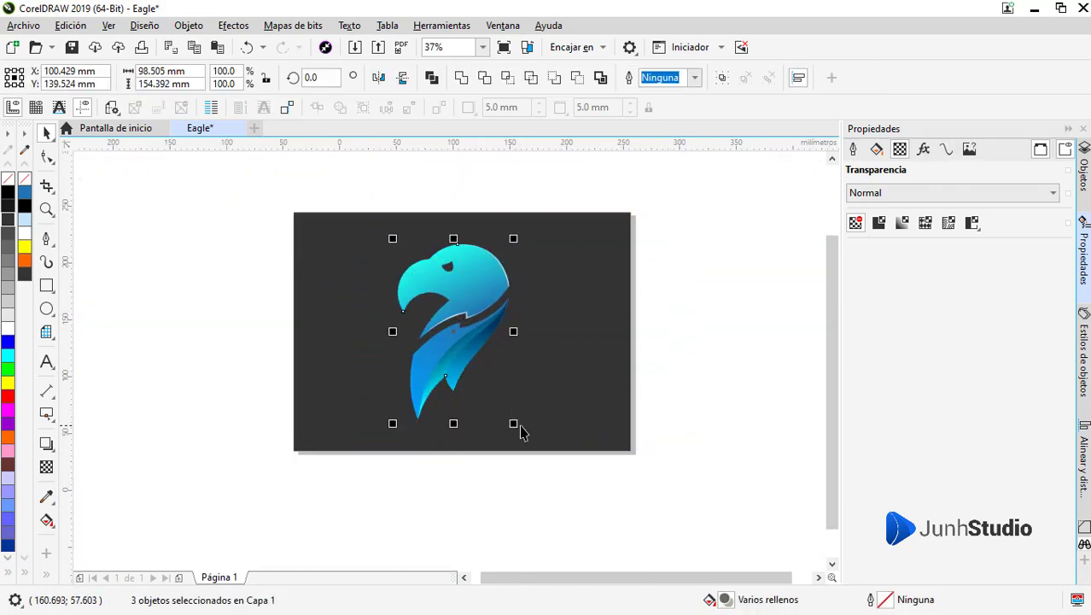
left_click_drag(512, 423, 505, 417)
left_click(680, 420)
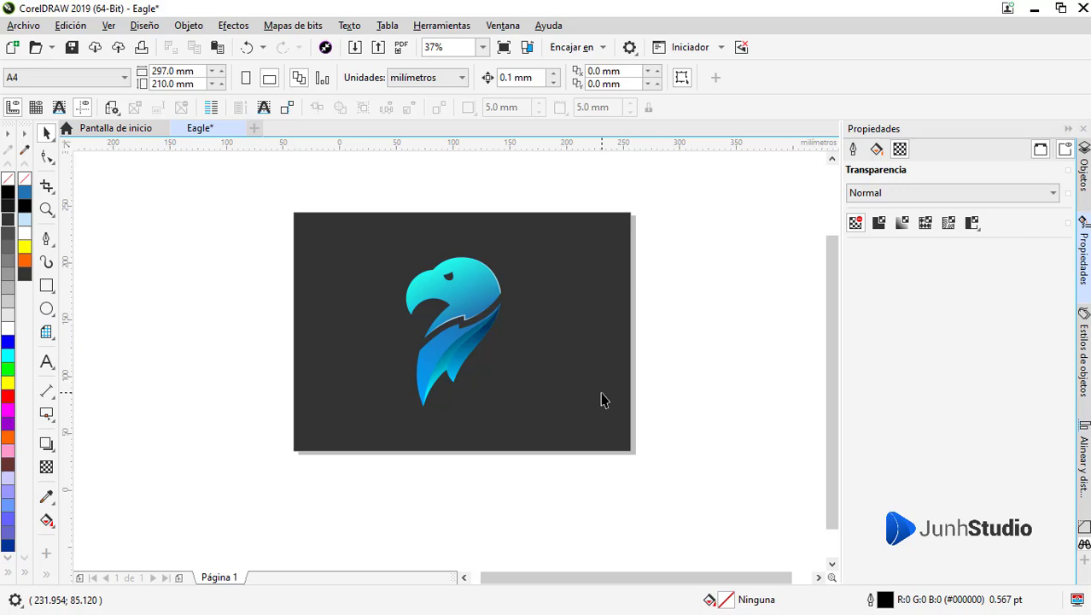
key("z")
left_click_drag(378, 239, 531, 413)
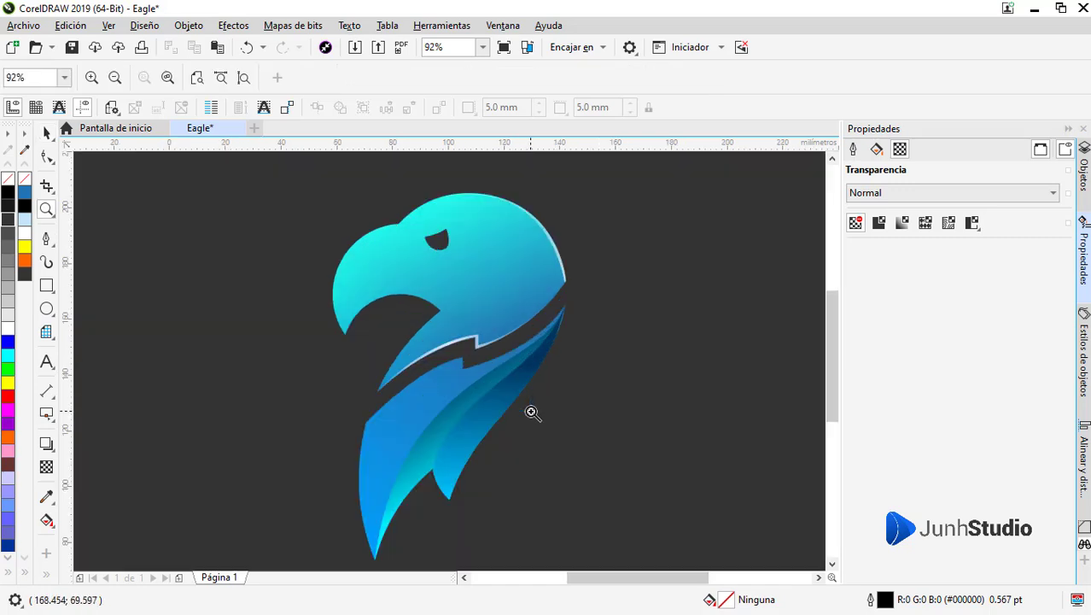
key("space")
left_click(752, 391)
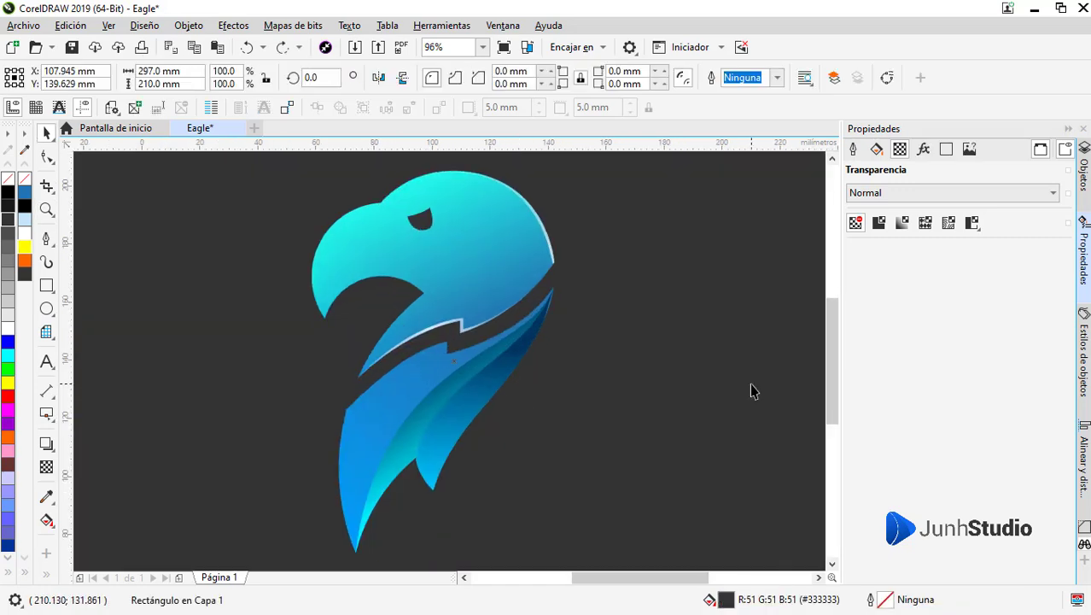